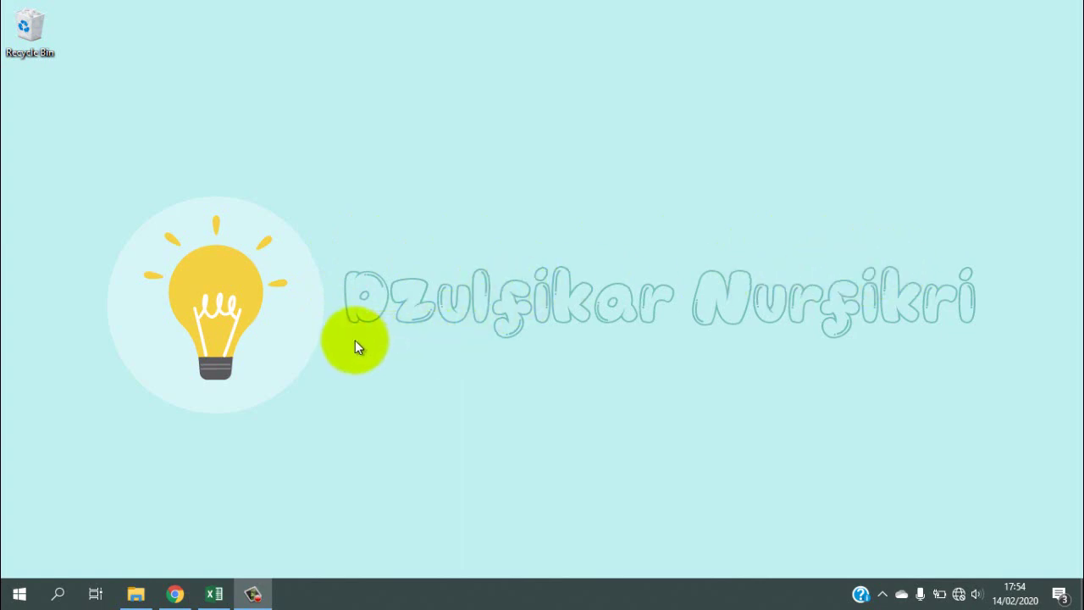
Step: Bring the Excel workbook forward and select the Sheet1 student grades table
{"action": "left_click", "coordinate": [213, 593]}
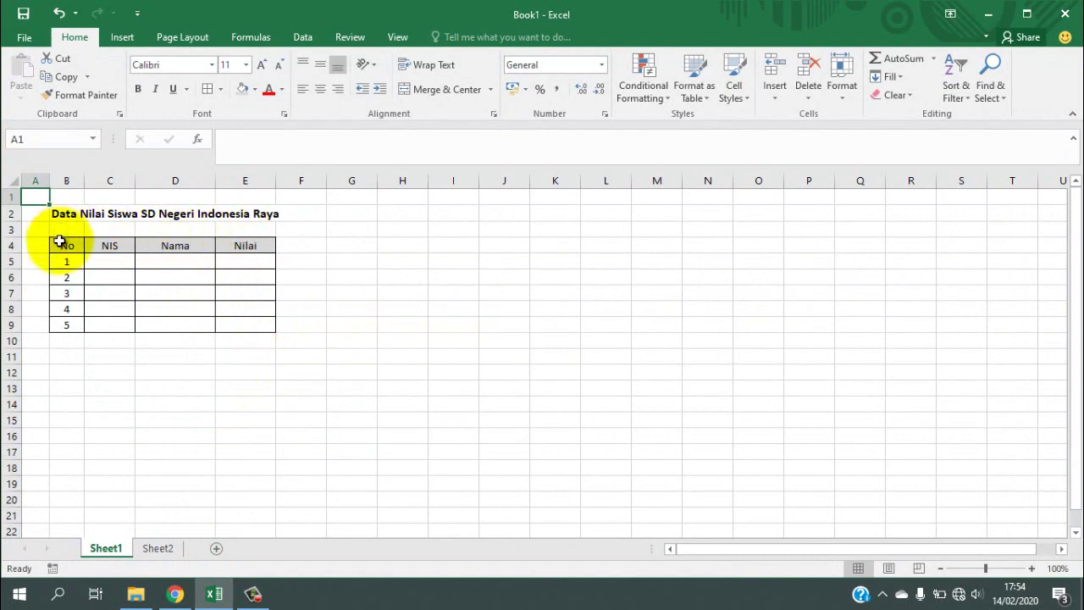
{"action": "mouse_move", "coordinate": [60, 243]}
{"action": "left_mouse_down"}
{"action": "mouse_move", "coordinate": [223, 261]}
{"action": "mouse_move", "coordinate": [245, 322]}
{"action": "left_mouse_up"}
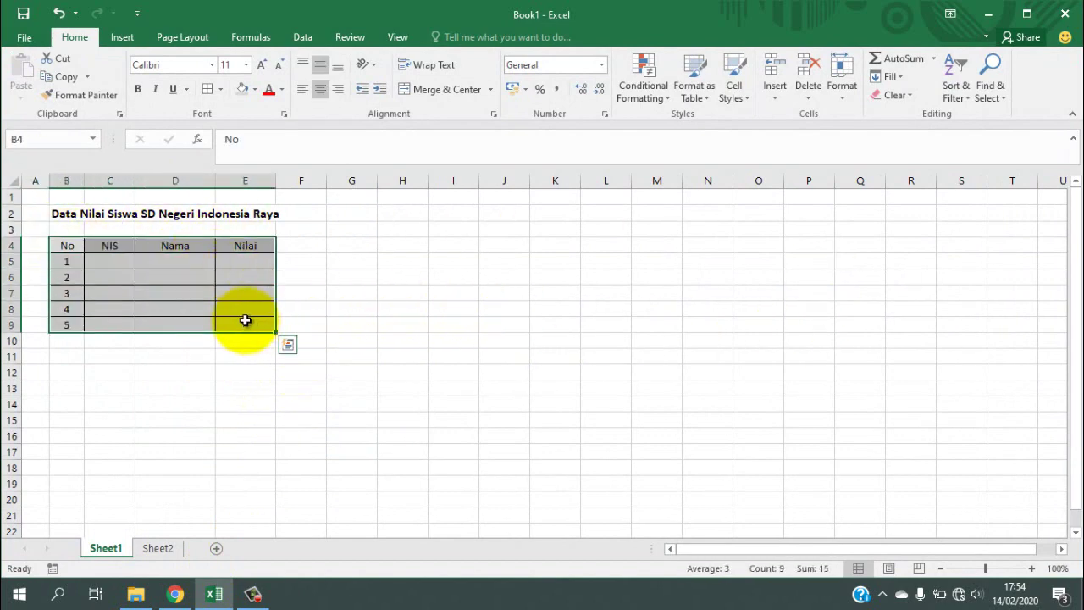
{"action": "left_click", "coordinate": [105, 260]}
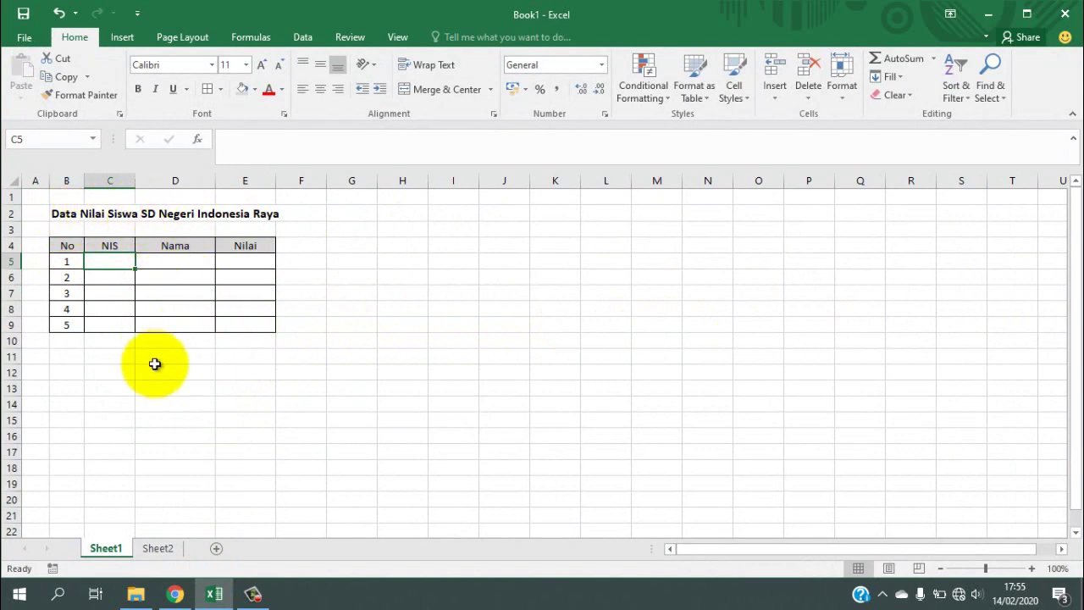
Step: Look over the Sheet2 employee table B4:F9, then return to Sheet1
{"action": "left_click", "coordinate": [159, 548]}
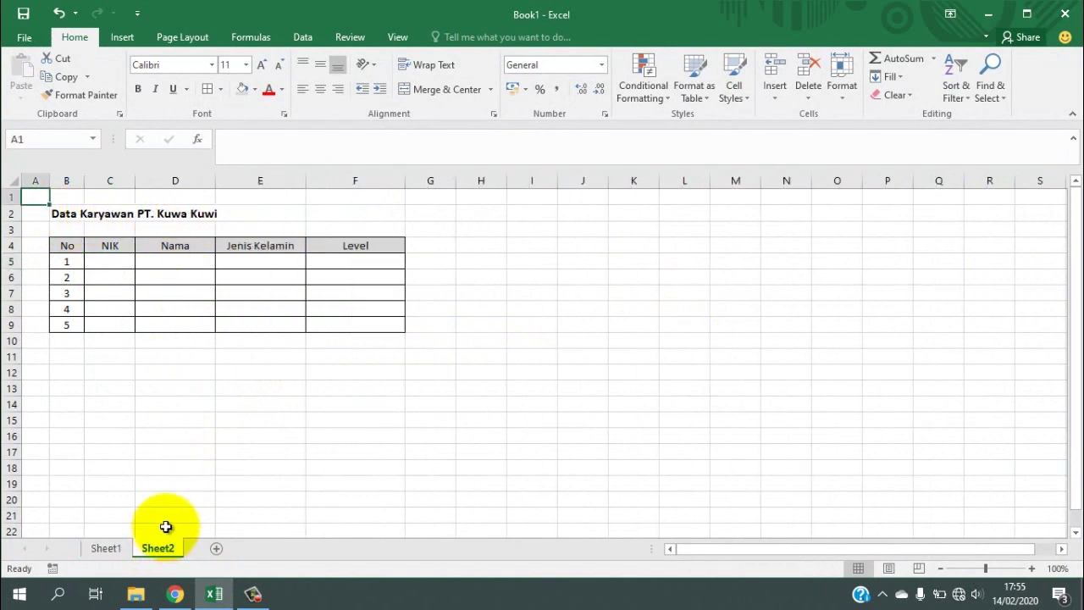
{"action": "left_click_drag", "start_coordinate": [59, 245], "coordinate": [358, 319]}
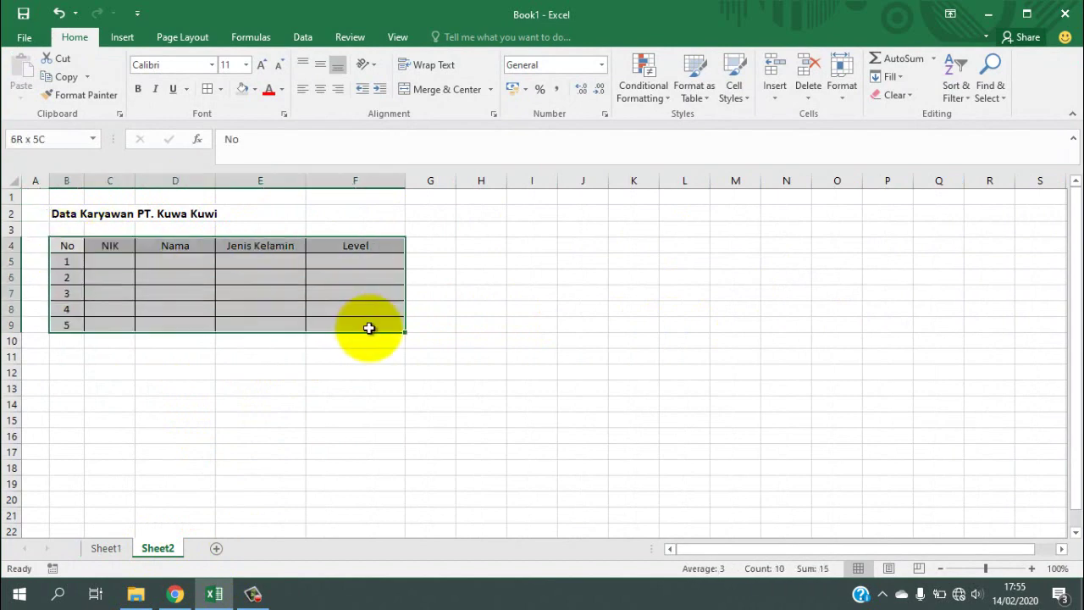
{"action": "left_click", "coordinate": [97, 258]}
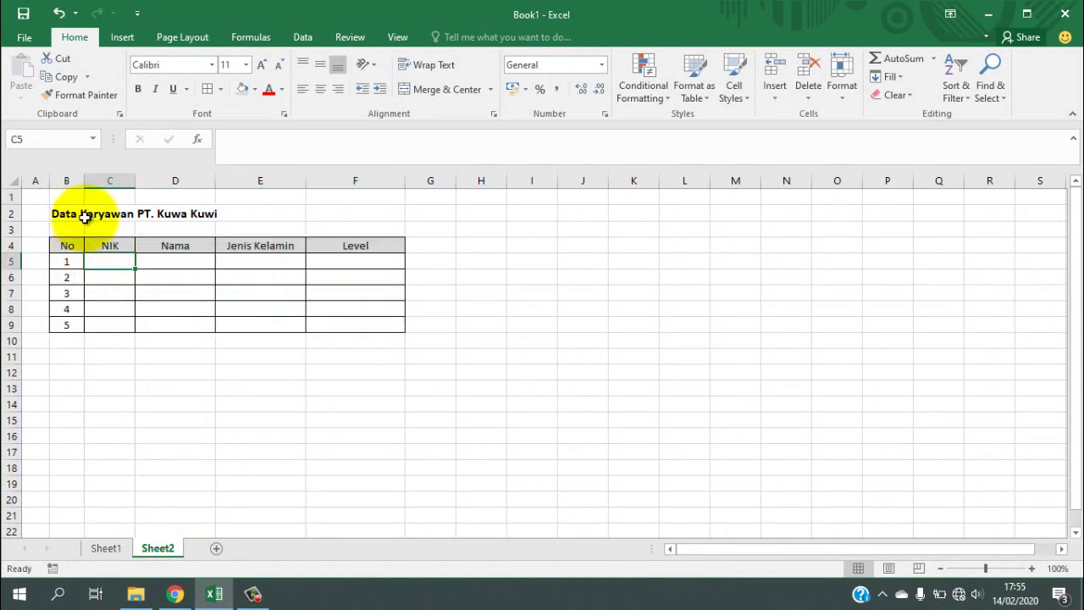
{"action": "left_click", "coordinate": [105, 548]}
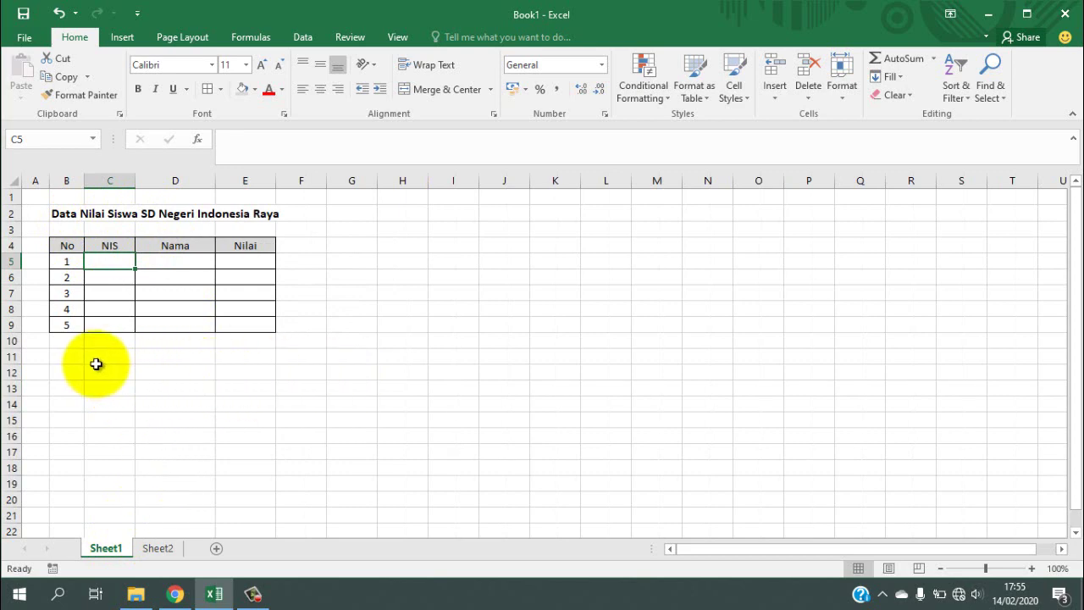
Step: Browse the Sheet1 NIS, Nama and Nilai columns, ending on cell C5
{"action": "left_click", "coordinate": [284, 370]}
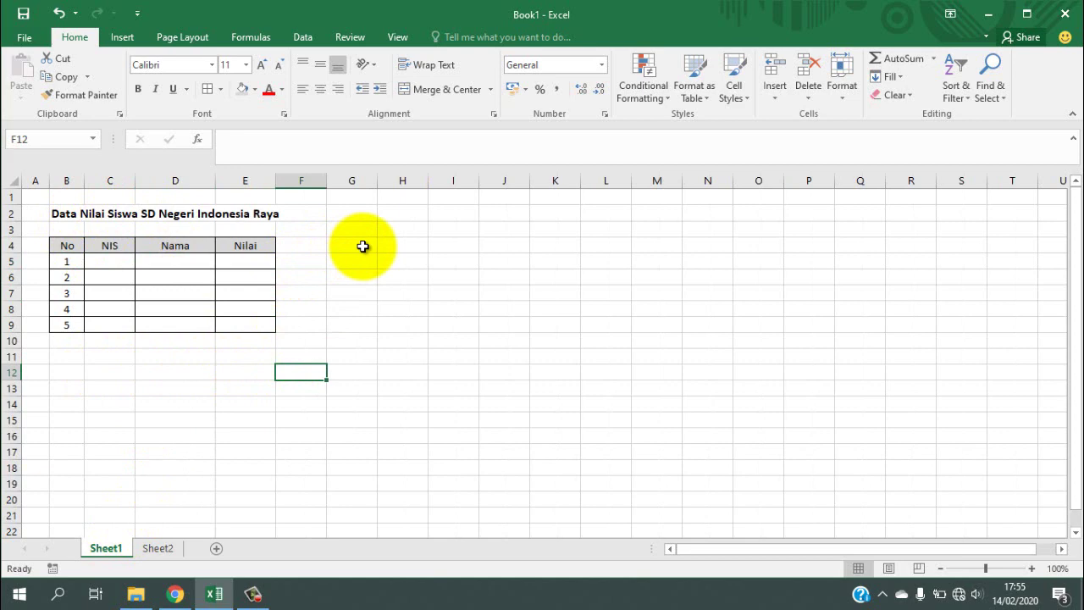
{"action": "left_click", "coordinate": [363, 246]}
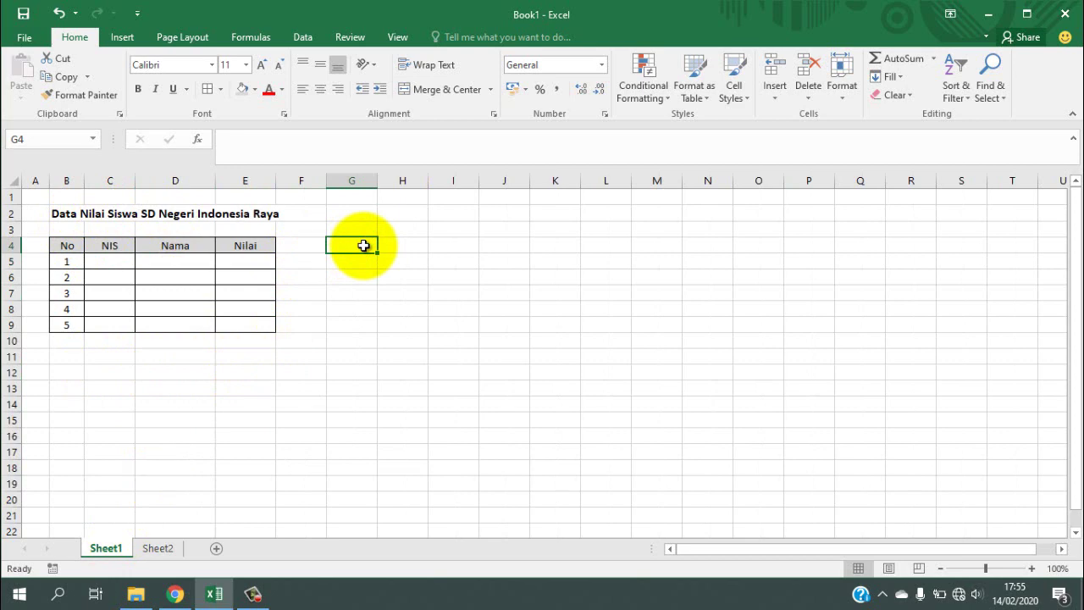
{"action": "left_click", "coordinate": [118, 263]}
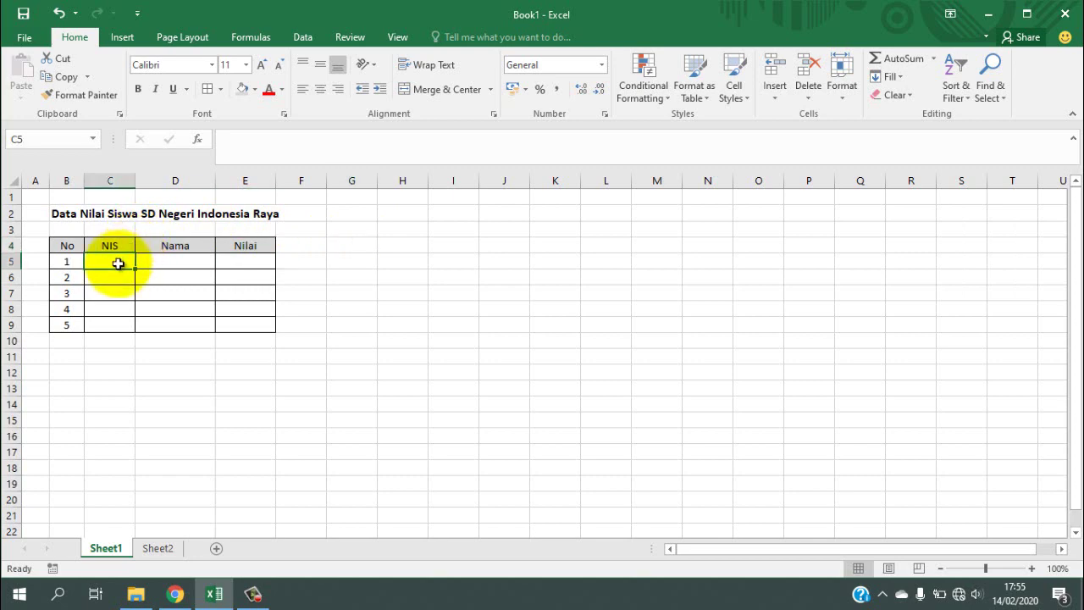
{"action": "left_click_drag", "start_coordinate": [118, 262], "coordinate": [122, 262]}
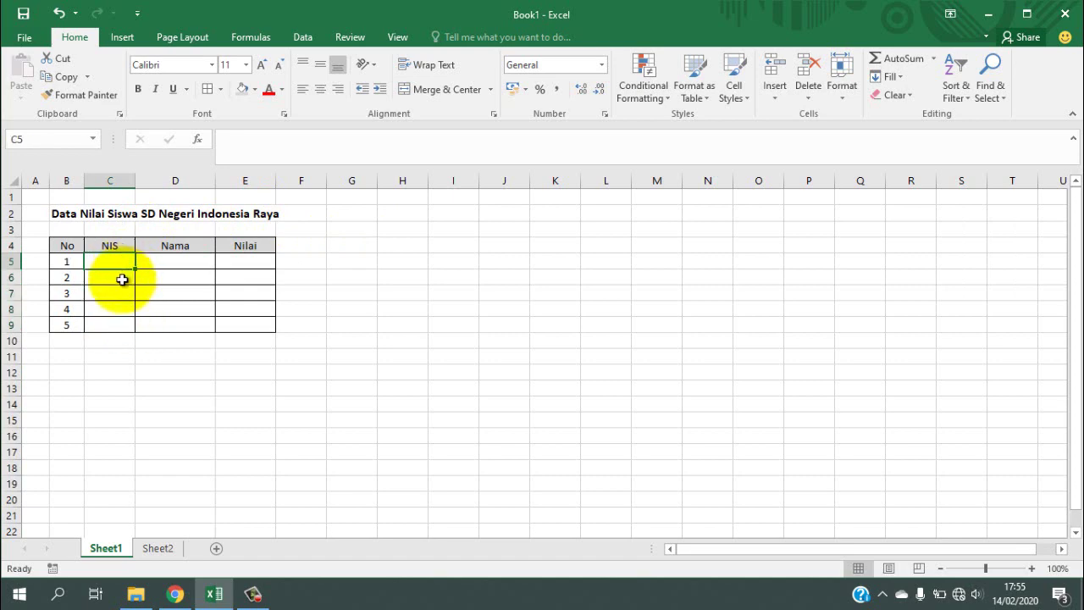
{"action": "left_click", "coordinate": [122, 276]}
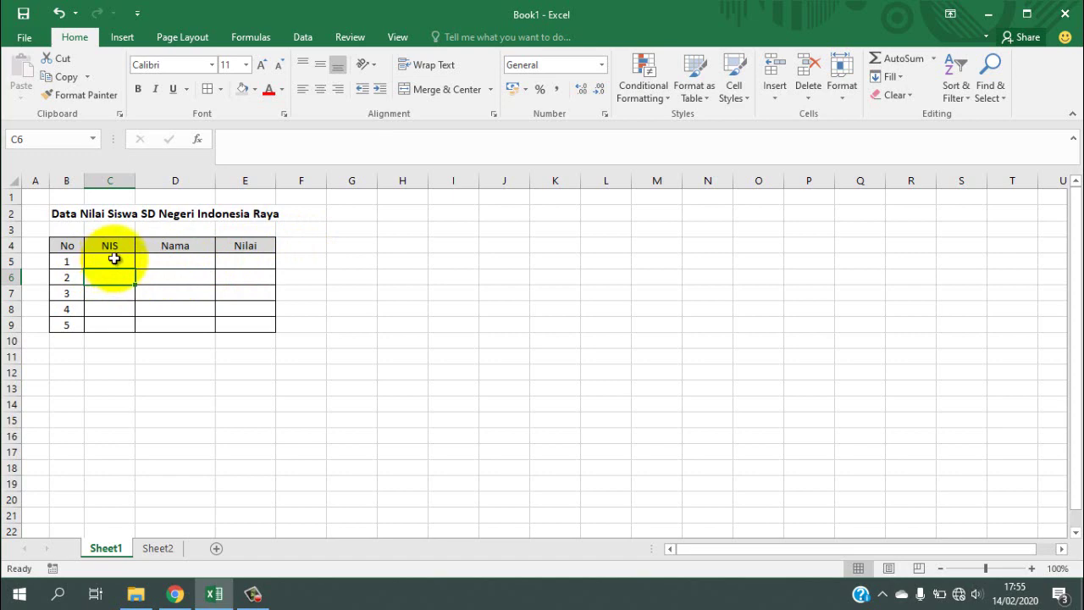
{"action": "left_click_drag", "start_coordinate": [113, 259], "coordinate": [117, 325]}
{"action": "left_click", "coordinate": [194, 260]}
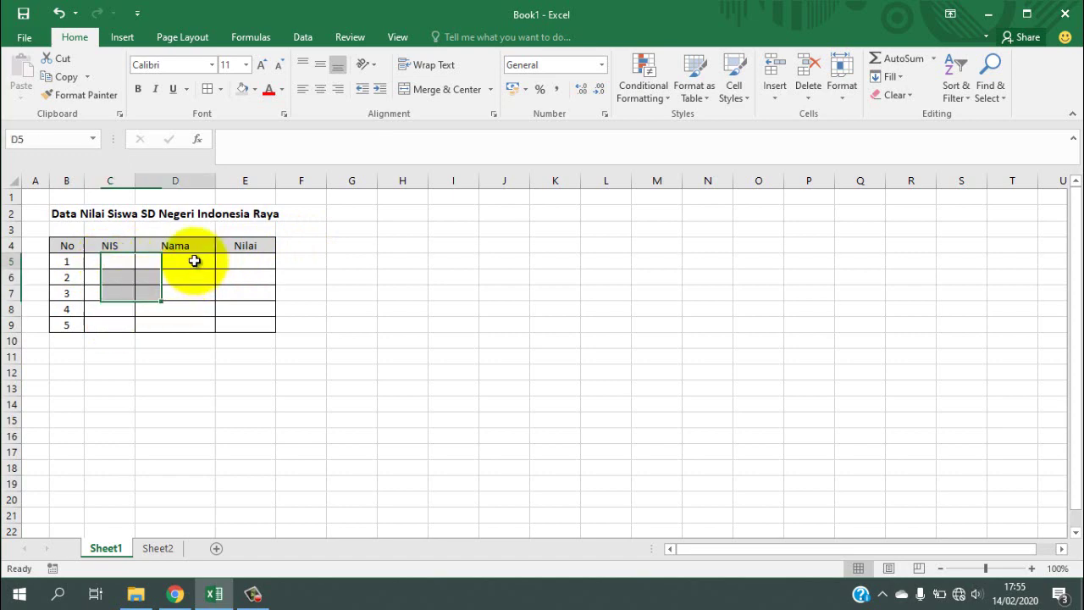
{"action": "left_click_drag", "start_coordinate": [194, 261], "coordinate": [194, 293]}
{"action": "left_click_drag", "start_coordinate": [254, 261], "coordinate": [249, 308]}
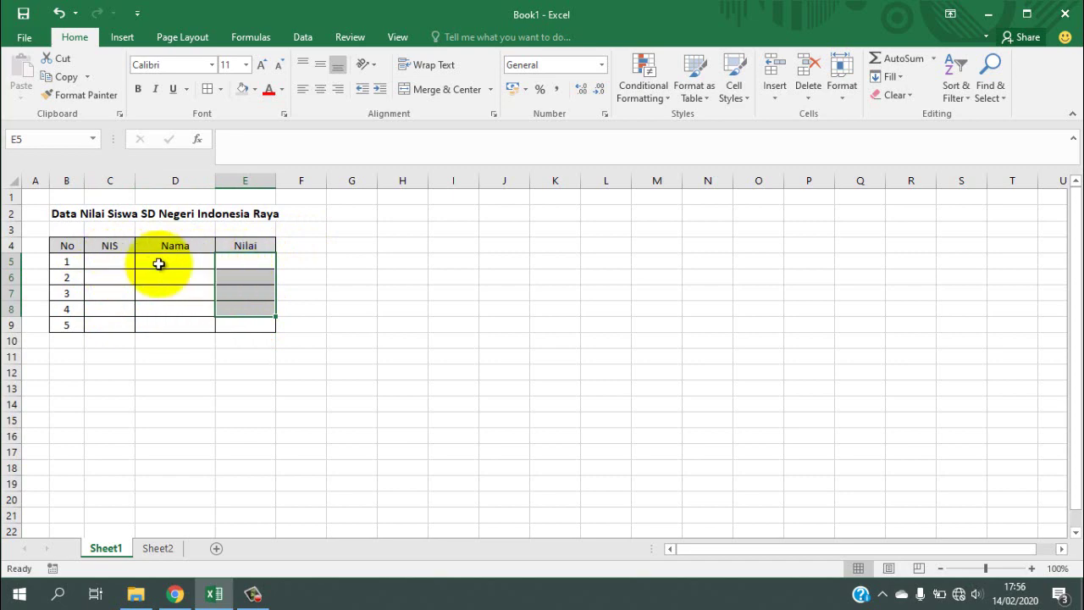
{"action": "left_click", "coordinate": [110, 266]}
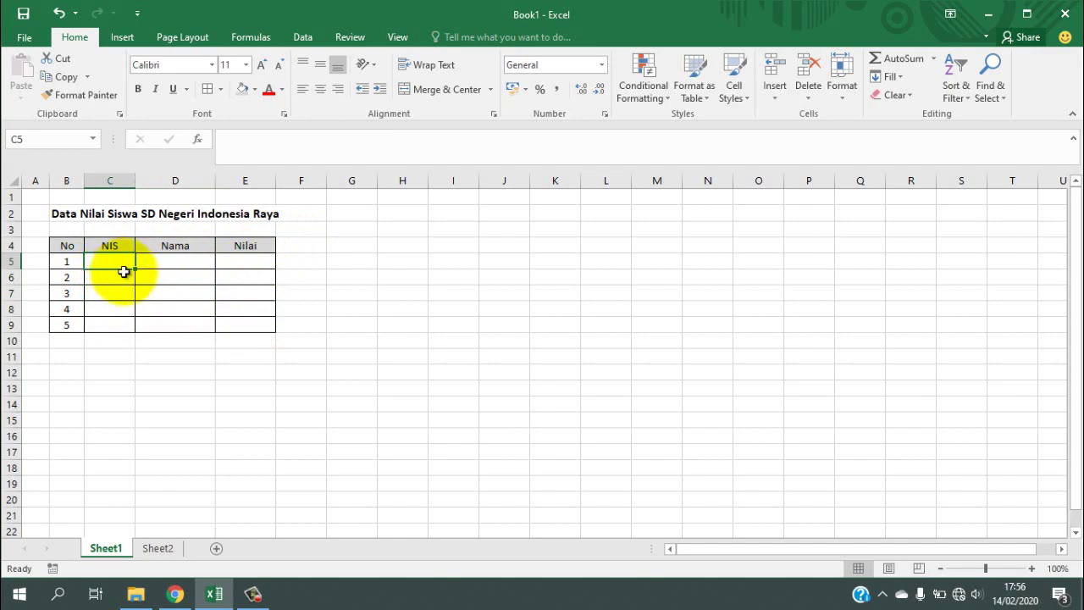
{"action": "left_click", "coordinate": [362, 228]}
{"action": "type", "text": "S001"}
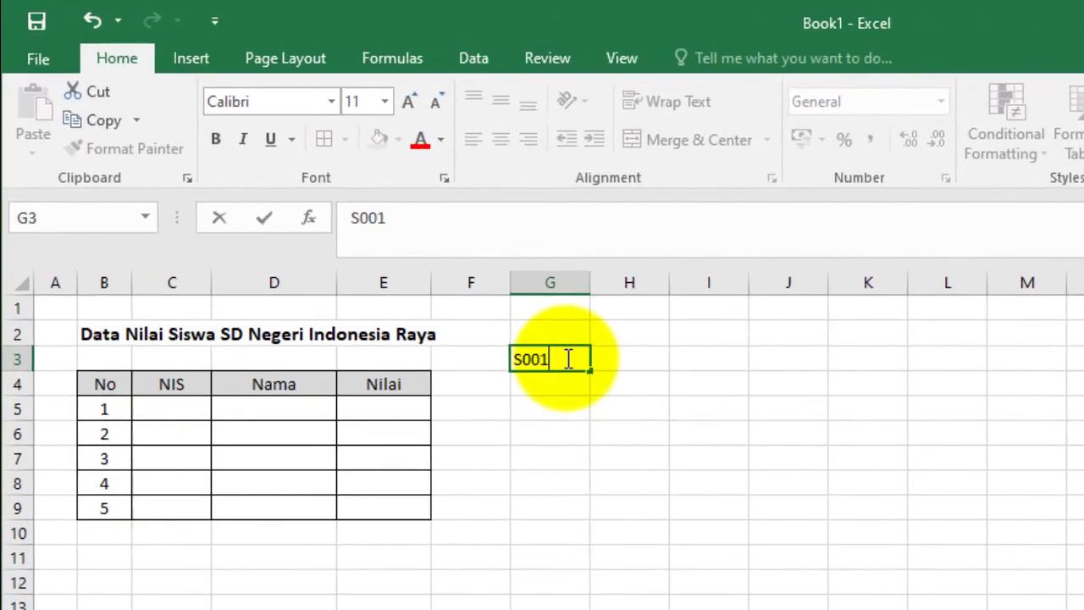
{"action": "key", "text": "Return"}
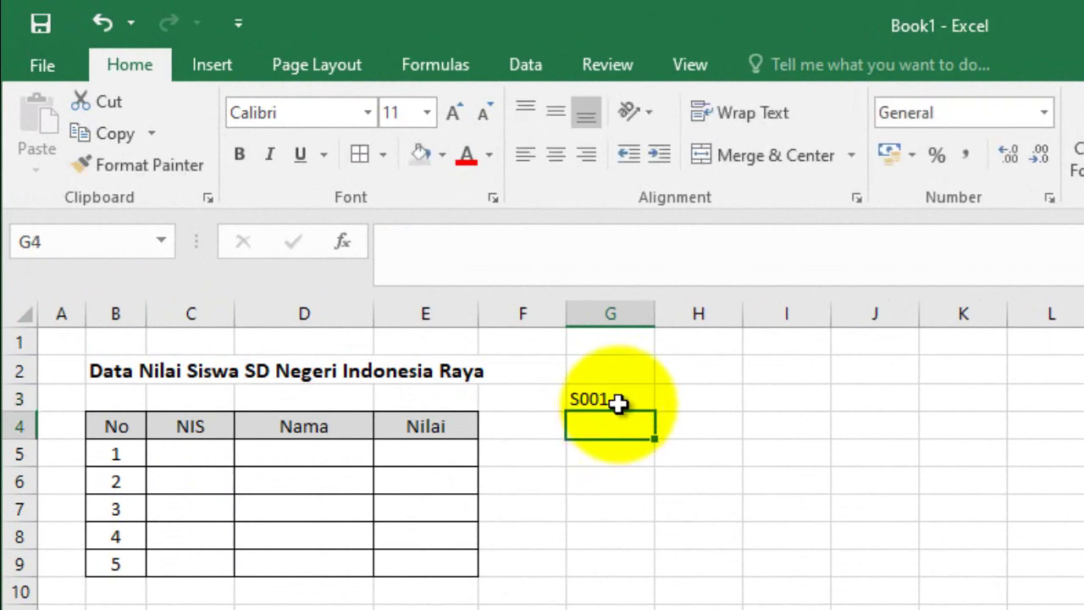
{"action": "left_click", "coordinate": [622, 402]}
{"action": "double_click", "coordinate": [624, 399]}
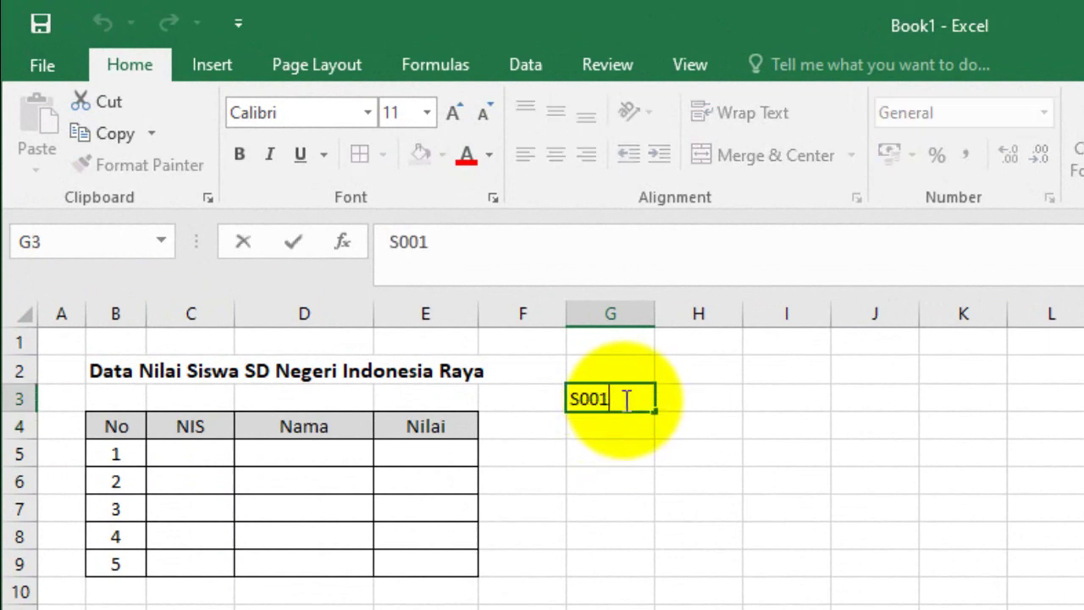
{"action": "left_click_drag", "start_coordinate": [616, 400], "coordinate": [549, 405]}
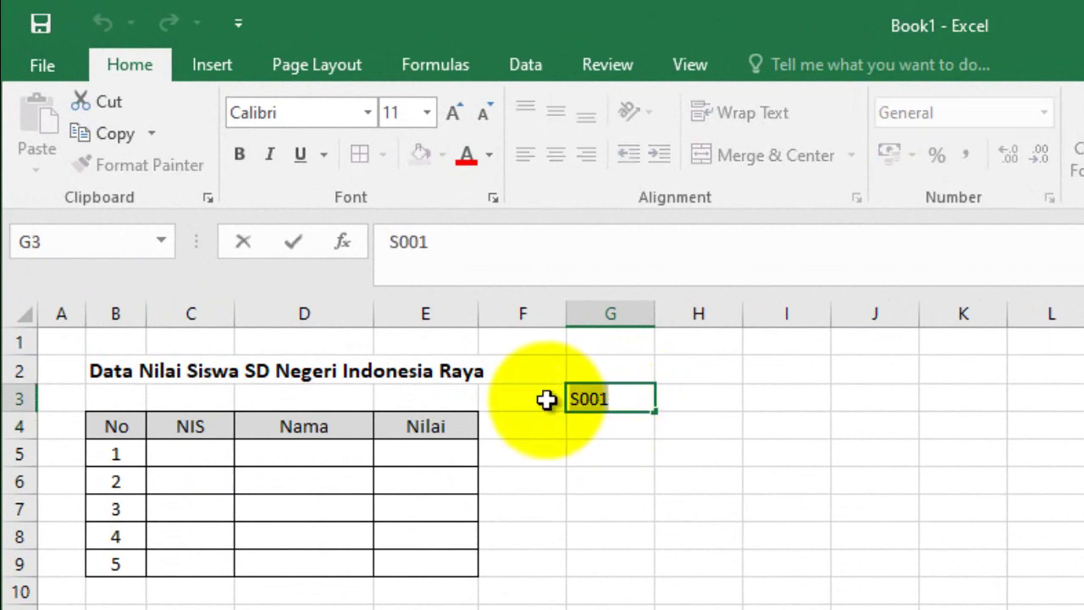
{"action": "left_click", "coordinate": [620, 407]}
{"action": "left_click_drag", "start_coordinate": [619, 408], "coordinate": [562, 404]}
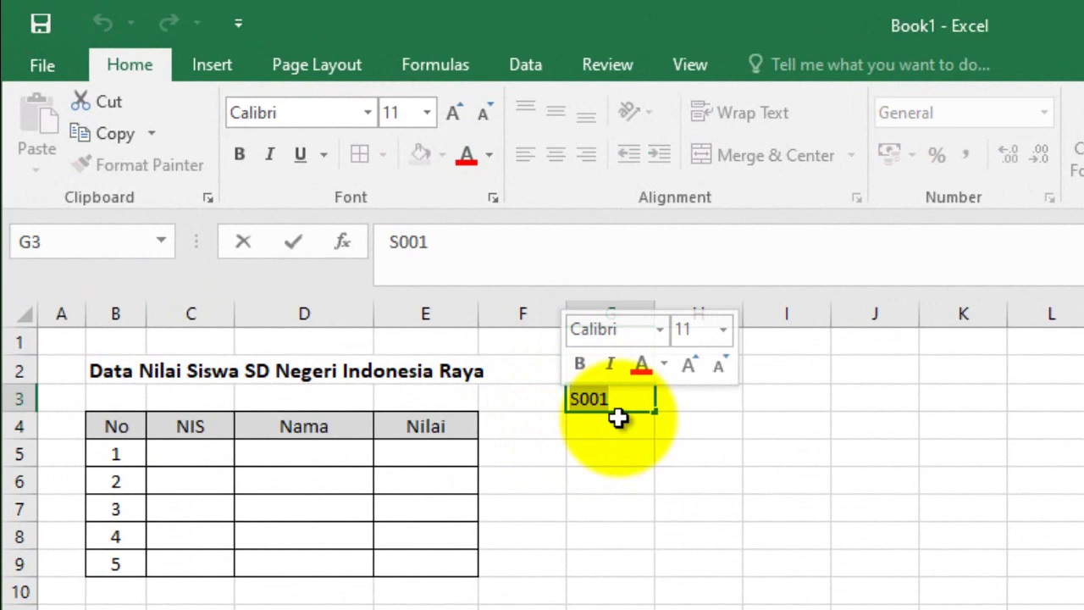
{"action": "key", "text": "BackSpace"}
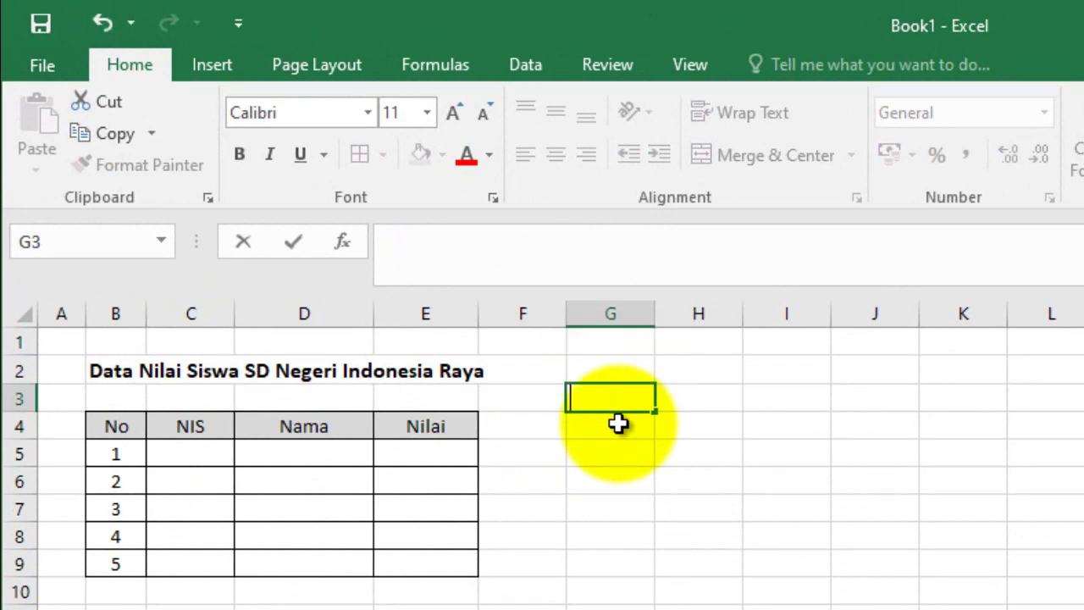
{"action": "left_click", "coordinate": [618, 424]}
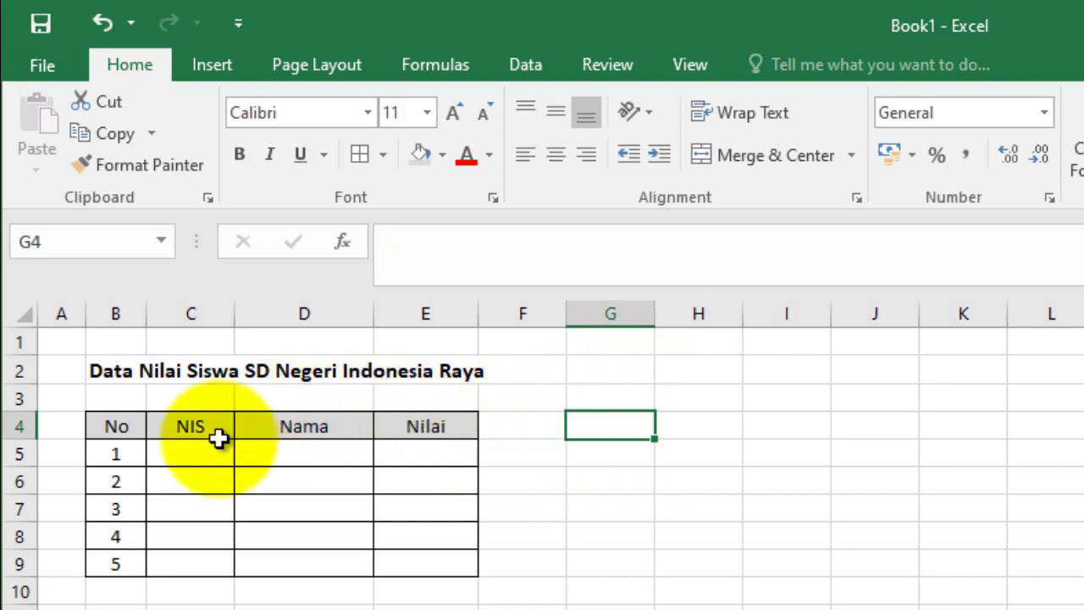
Step: Give C5:C9 a Data Validation rule of Text length equal to 4
{"action": "left_click_drag", "start_coordinate": [195, 449], "coordinate": [194, 567]}
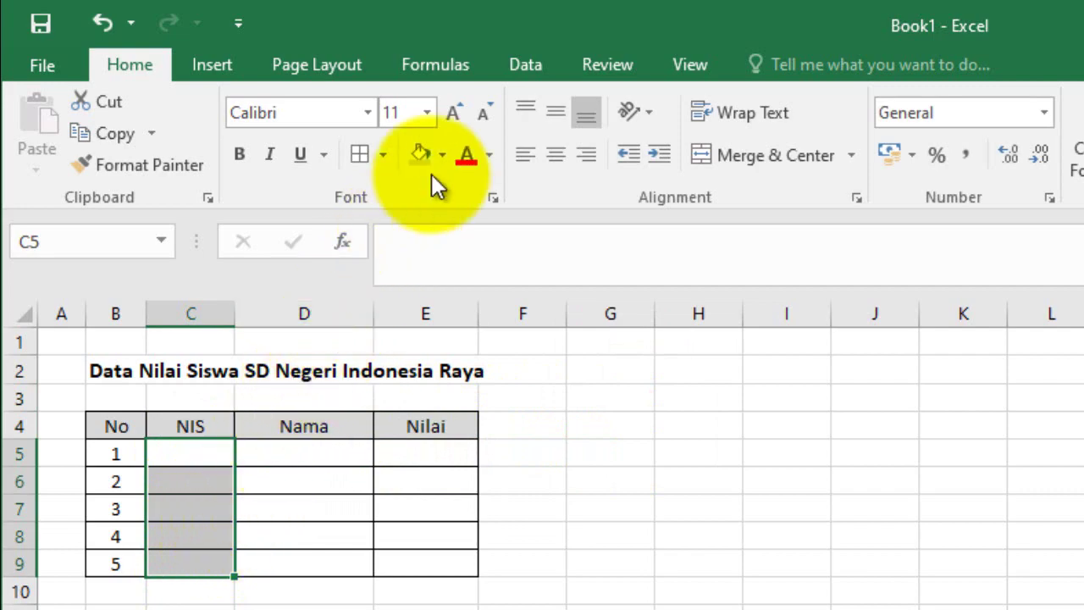
{"action": "left_click", "coordinate": [532, 73]}
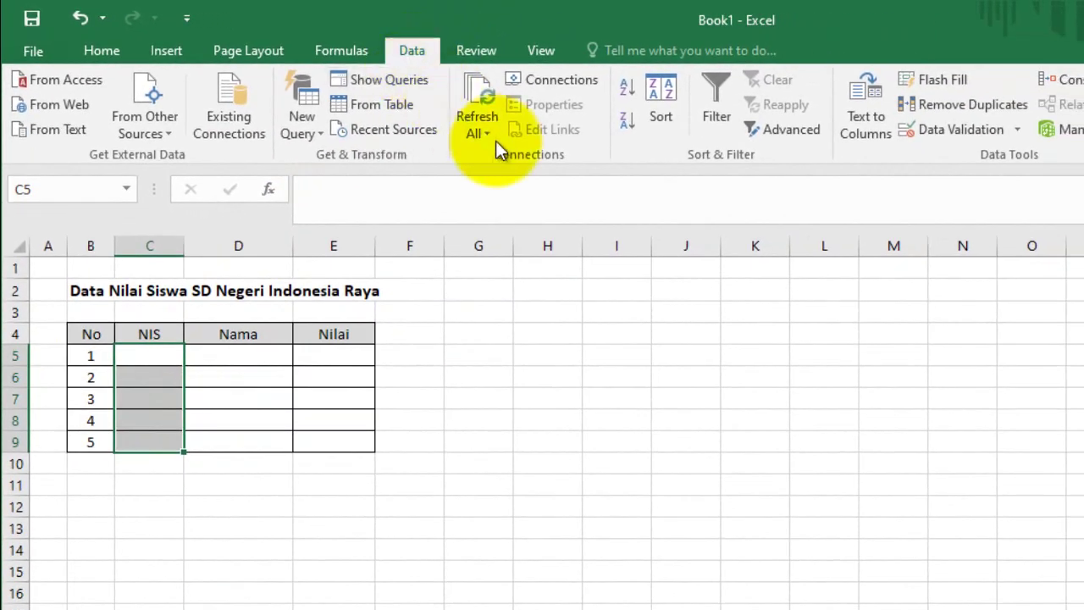
{"action": "left_click", "coordinate": [978, 133]}
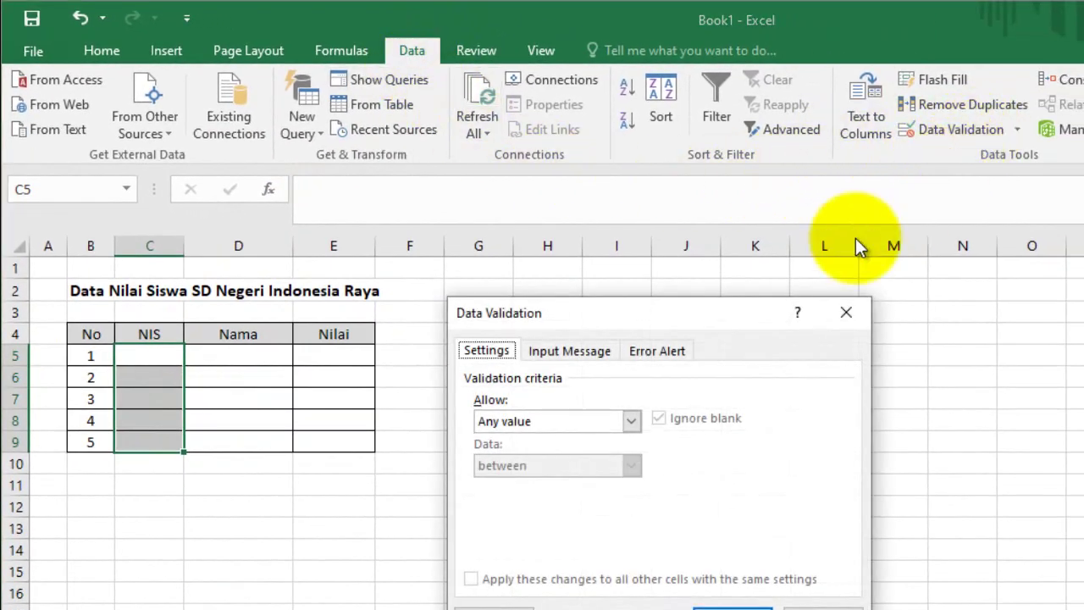
{"action": "left_click_drag", "start_coordinate": [655, 315], "coordinate": [657, 321]}
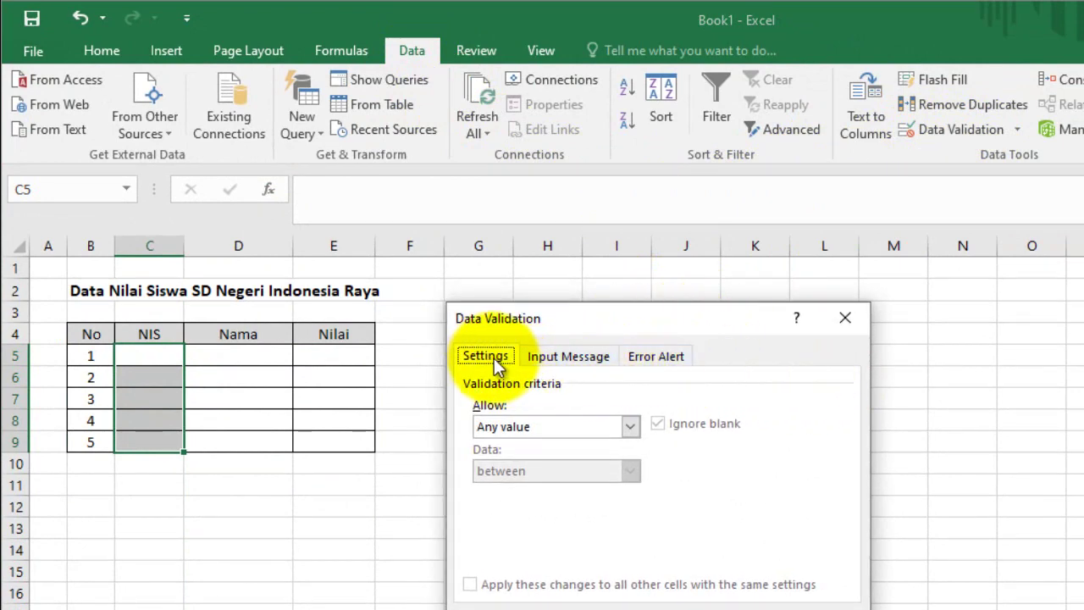
{"action": "left_click", "coordinate": [633, 423]}
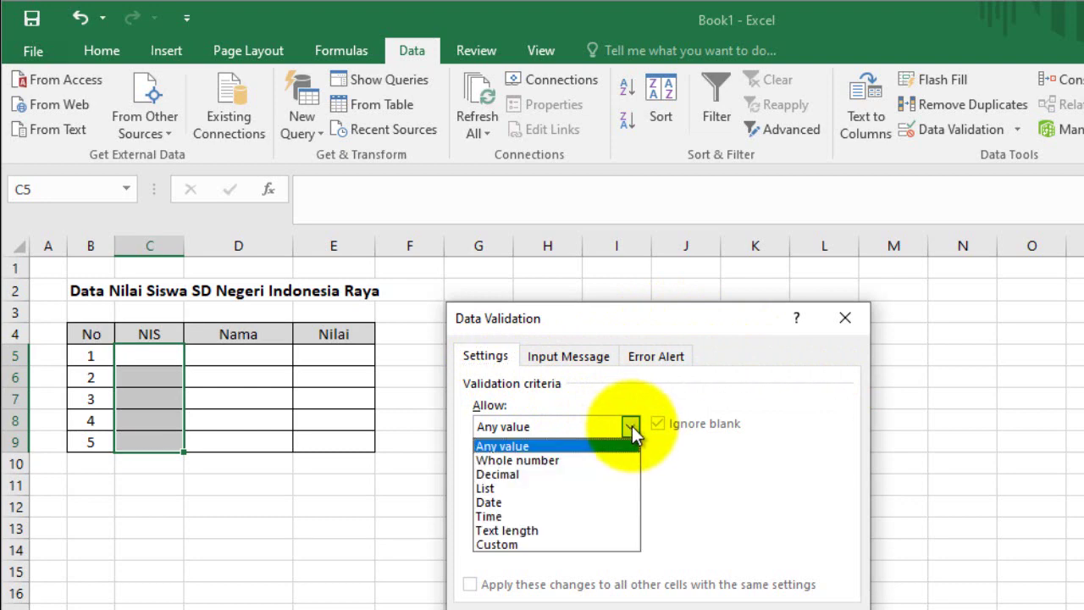
{"action": "left_click", "coordinate": [517, 530]}
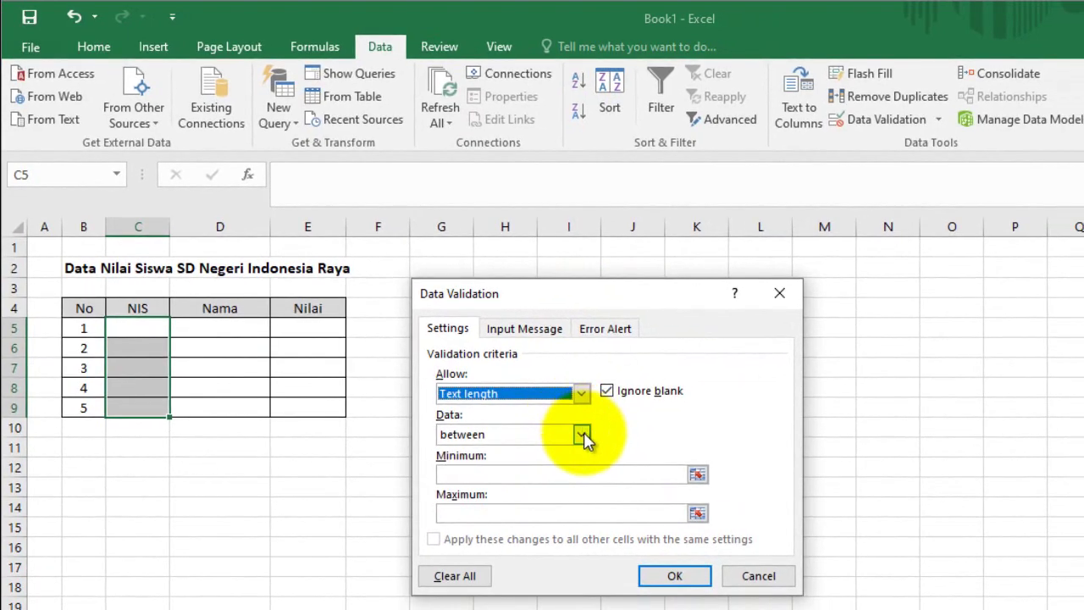
{"action": "left_click", "coordinate": [583, 434]}
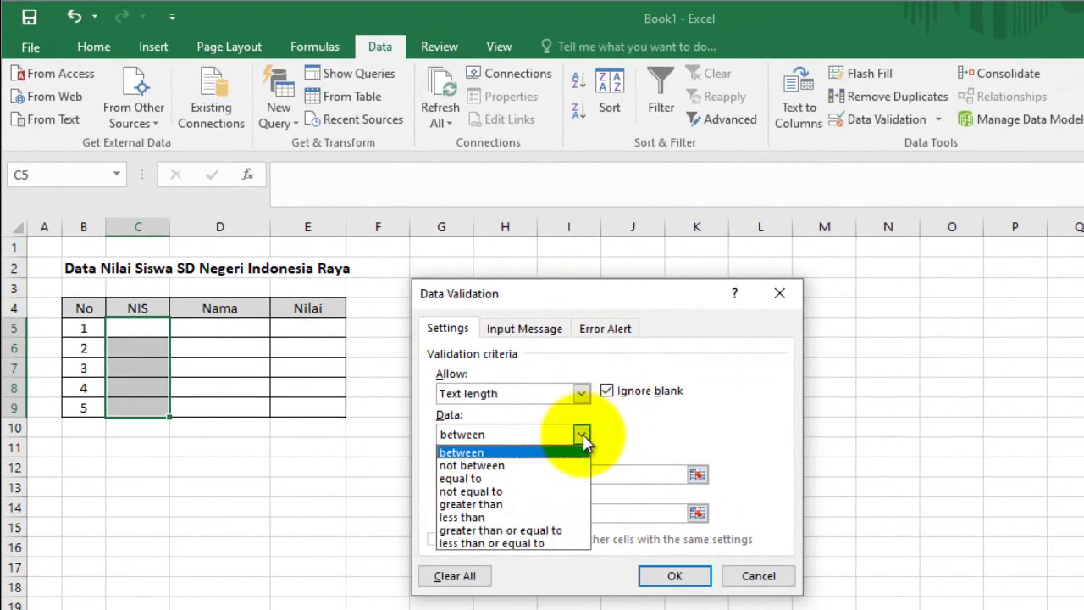
{"action": "left_click", "coordinate": [498, 480]}
{"action": "left_click", "coordinate": [504, 474]}
{"action": "type", "text": "4"}
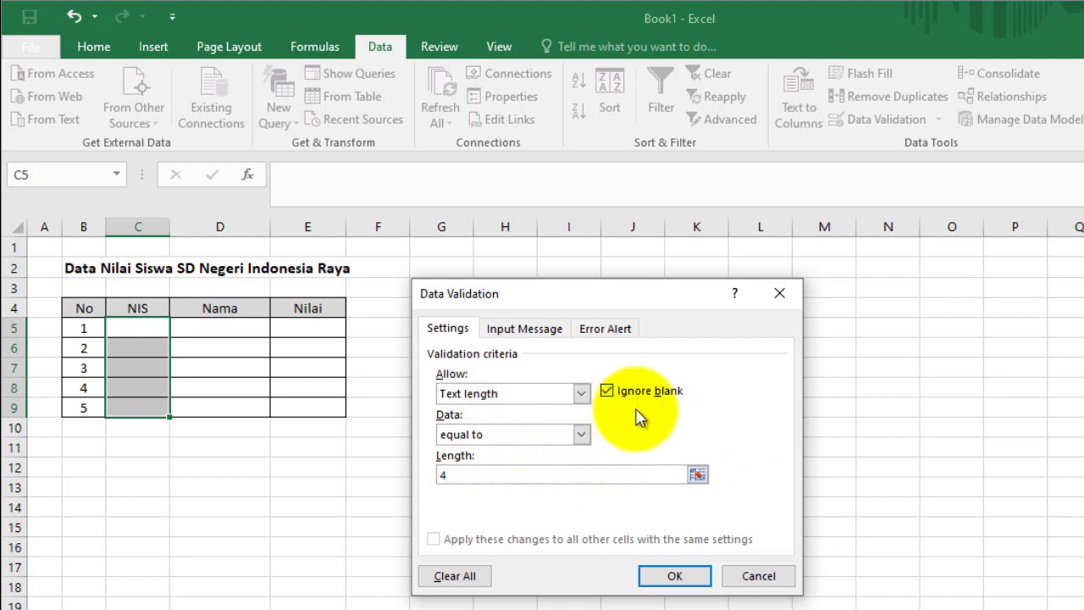
Step: Untick 'Show input message when cell is selected' for the NIS validation rule
{"action": "left_click", "coordinate": [525, 328]}
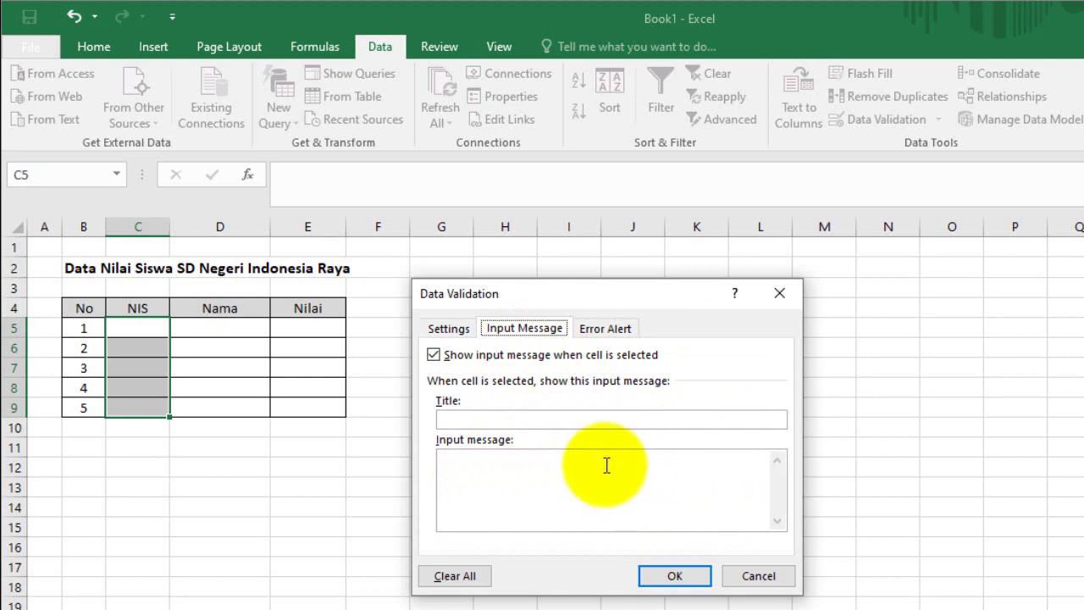
{"action": "left_click", "coordinate": [436, 356]}
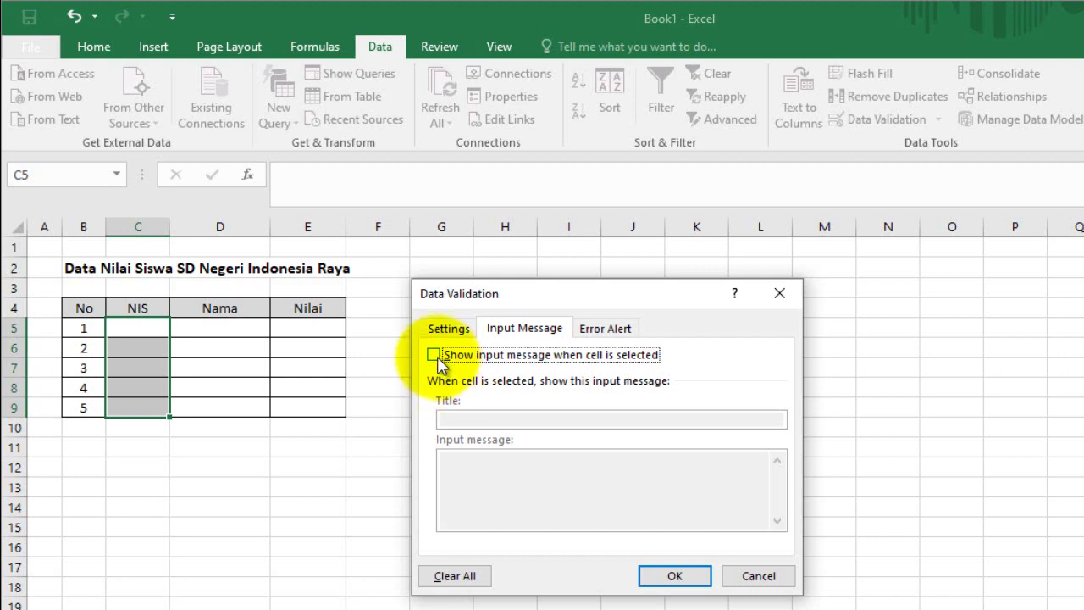
{"action": "left_click", "coordinate": [434, 355]}
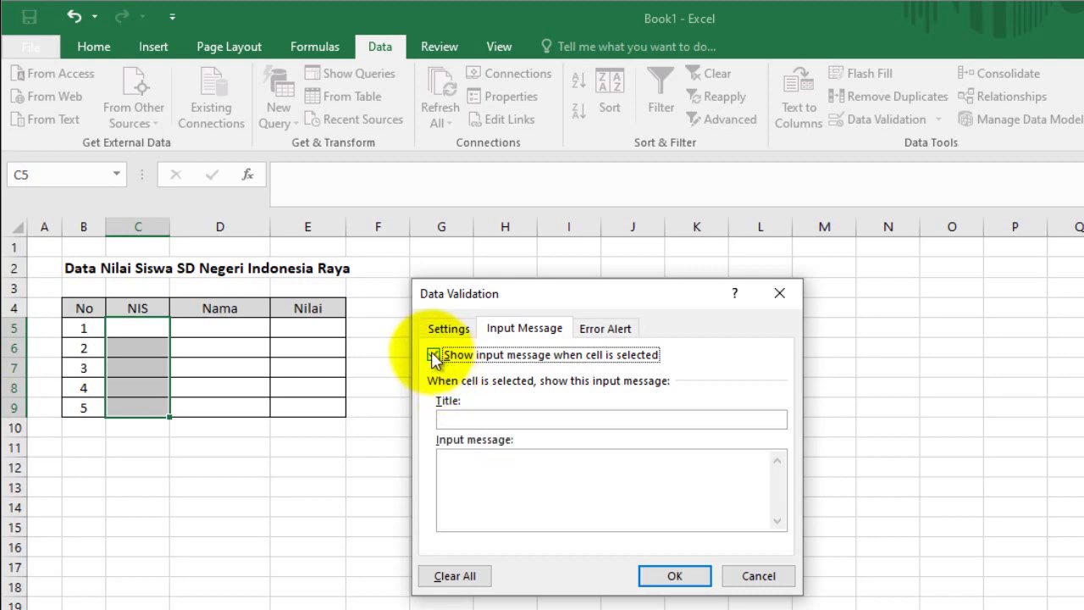
{"action": "left_click", "coordinate": [466, 416]}
{"action": "left_click", "coordinate": [514, 496]}
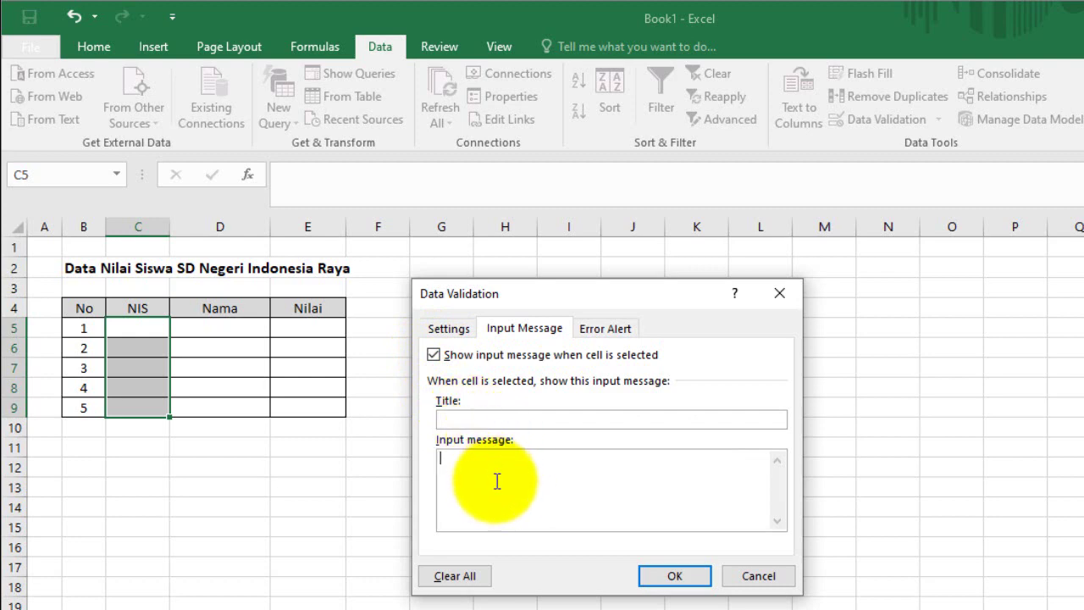
{"action": "left_click", "coordinate": [508, 421]}
{"action": "left_click", "coordinate": [520, 483]}
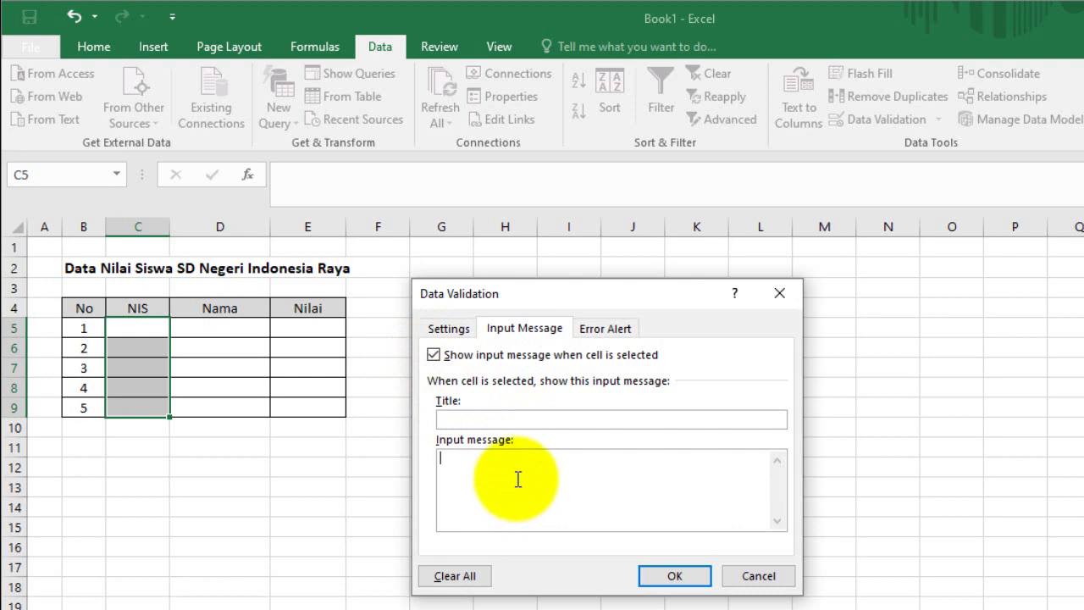
{"action": "left_click", "coordinate": [437, 359]}
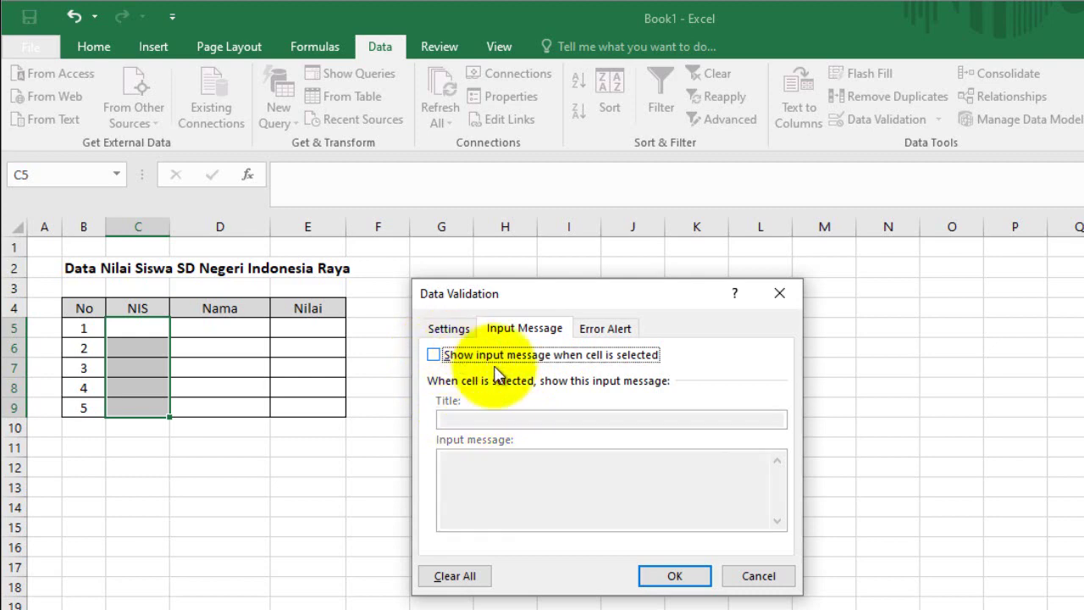
{"action": "left_click", "coordinate": [614, 332]}
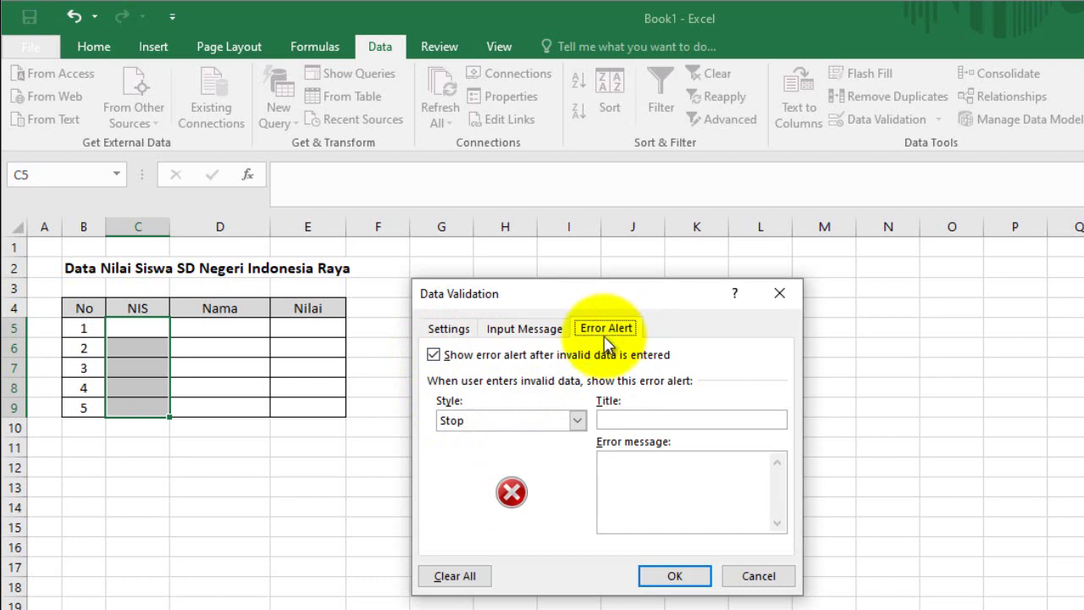
Step: Keep the Stop style, title the alert 'Error' with message 'NIS Harus 4 Karakter', and confirm
{"action": "left_click", "coordinate": [578, 420]}
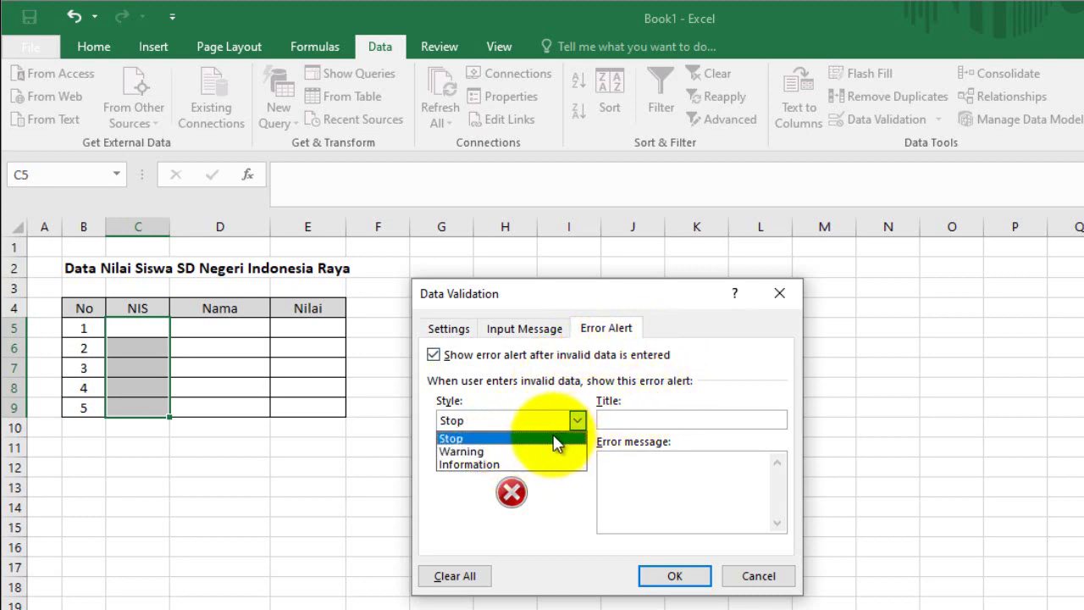
{"action": "left_click", "coordinate": [531, 438]}
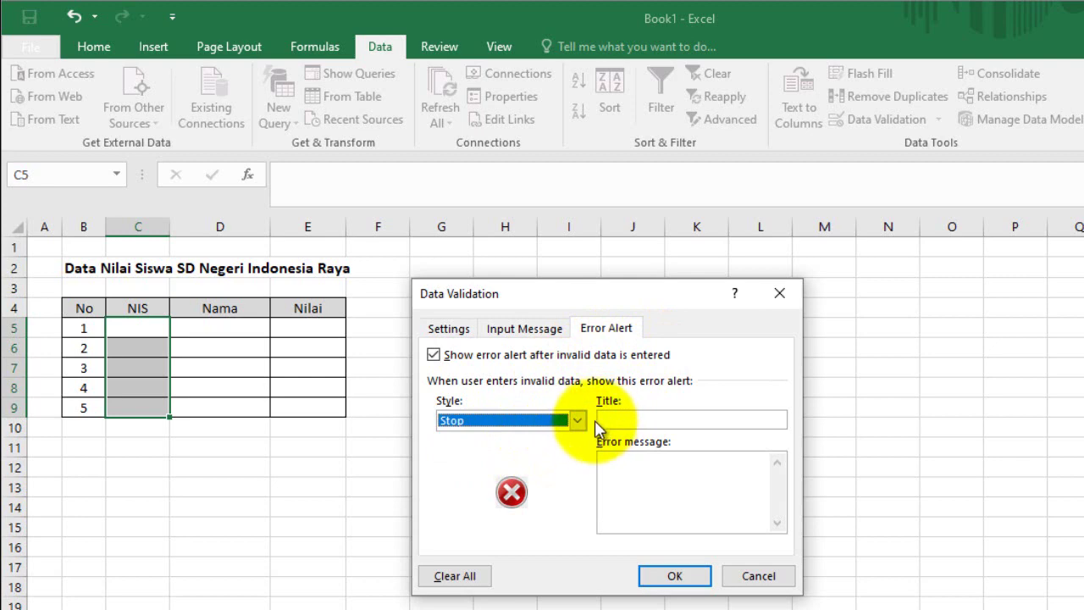
{"action": "left_click", "coordinate": [617, 420]}
{"action": "left_click", "coordinate": [739, 454]}
{"action": "type", "text": "NIS Harus 4 Karakter"}
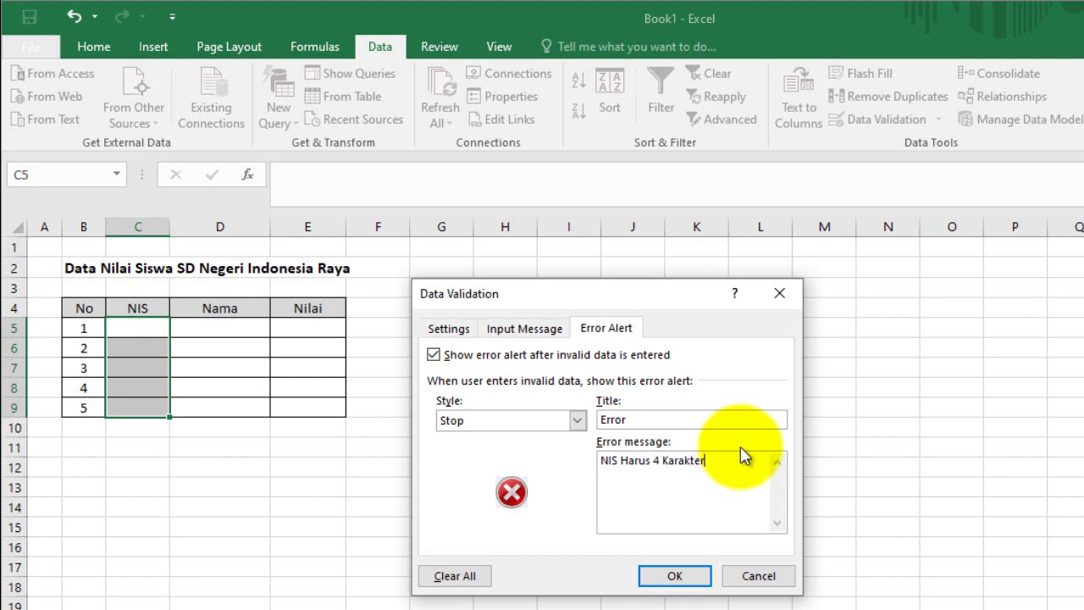
{"action": "left_click_drag", "start_coordinate": [708, 462], "coordinate": [583, 471]}
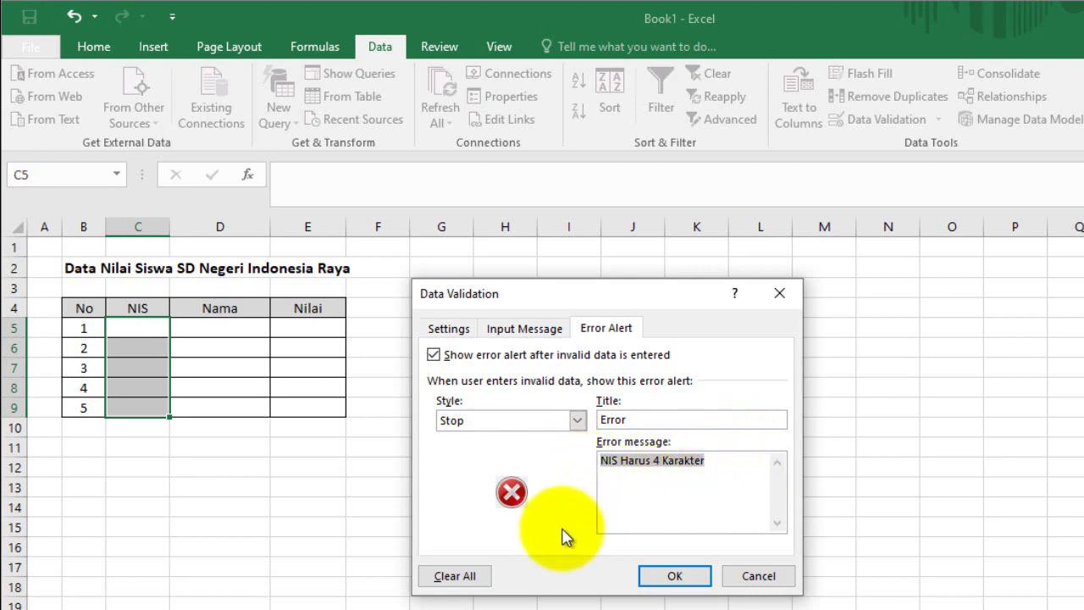
{"action": "left_click", "coordinate": [675, 574]}
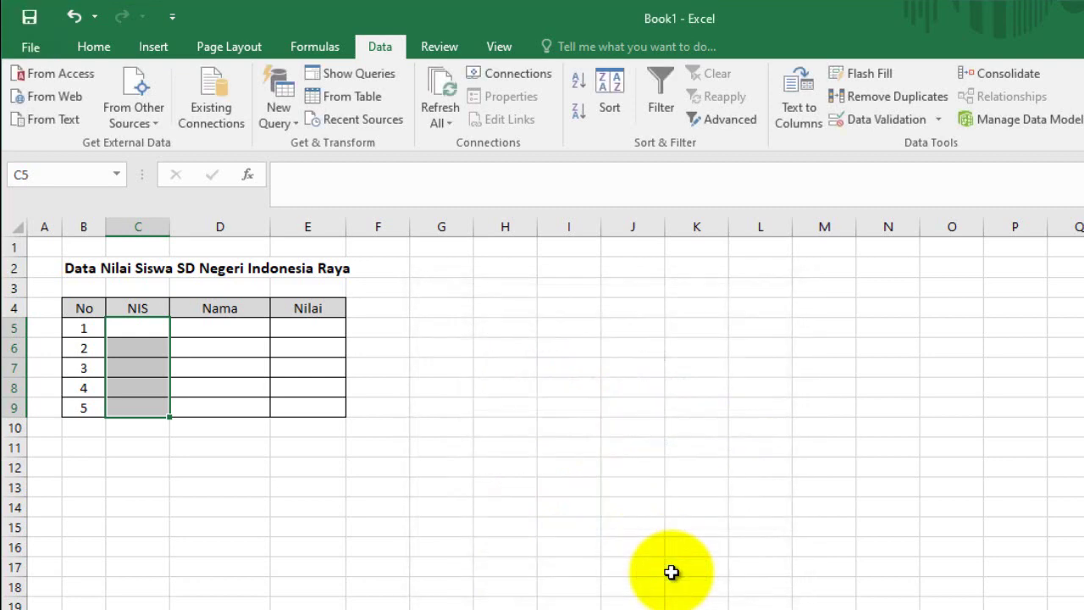
Step: Enter S001 in C5 and test the rule with the 5-character S0002 in C6
{"action": "left_click", "coordinate": [468, 408]}
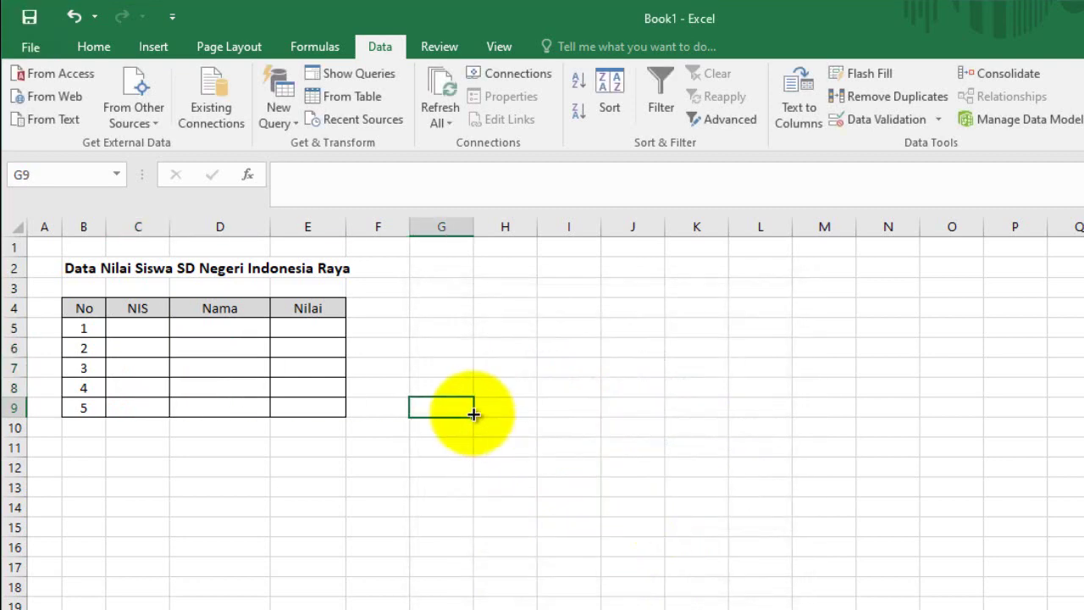
{"action": "left_click", "coordinate": [138, 326]}
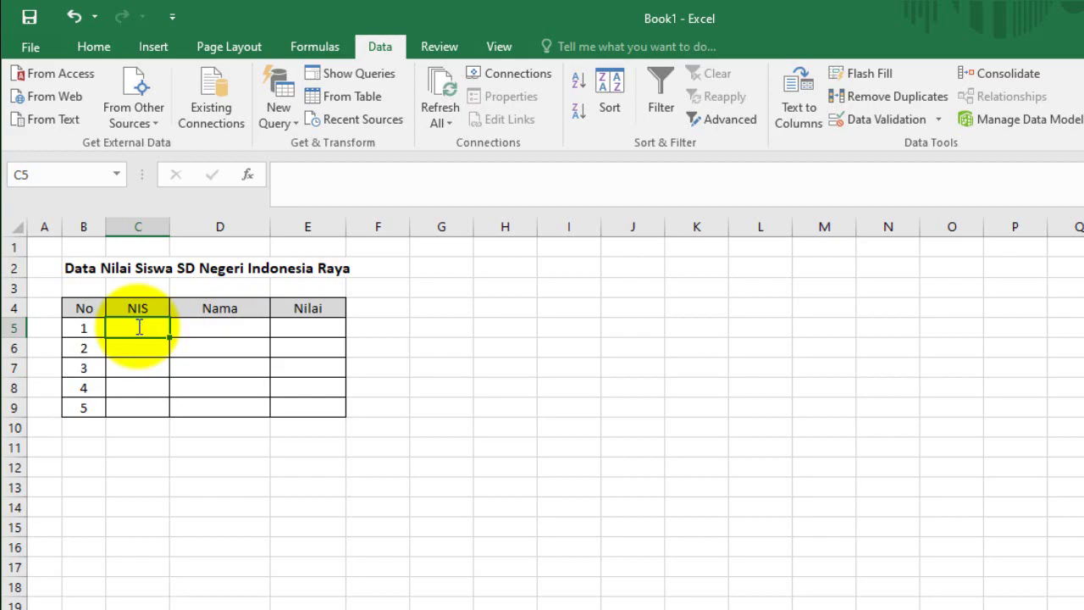
{"action": "type", "text": "S001"}
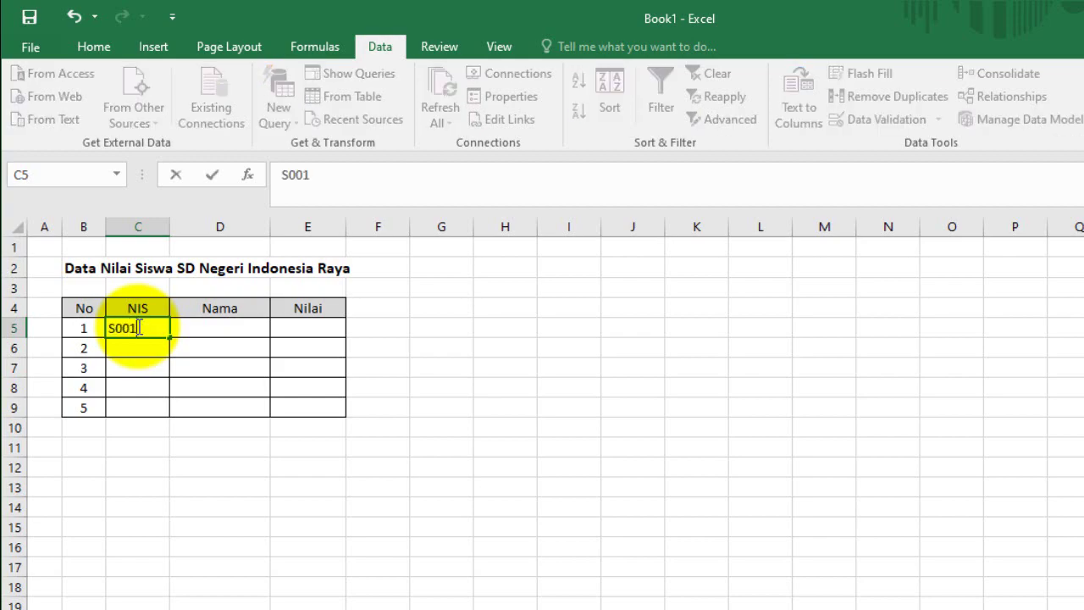
{"action": "key", "text": "Return"}
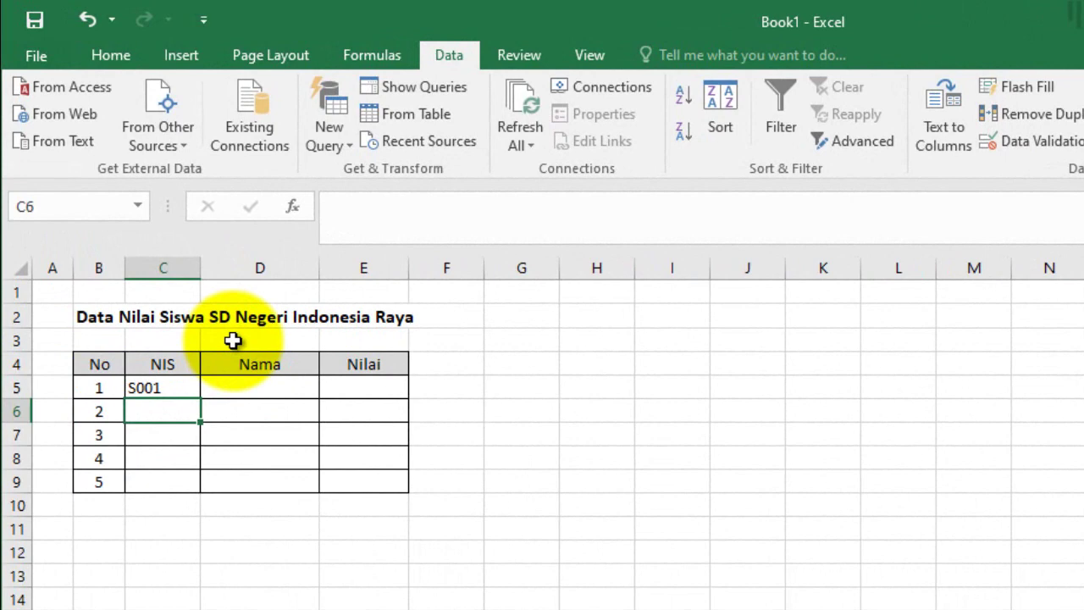
{"action": "type", "text": "S0002"}
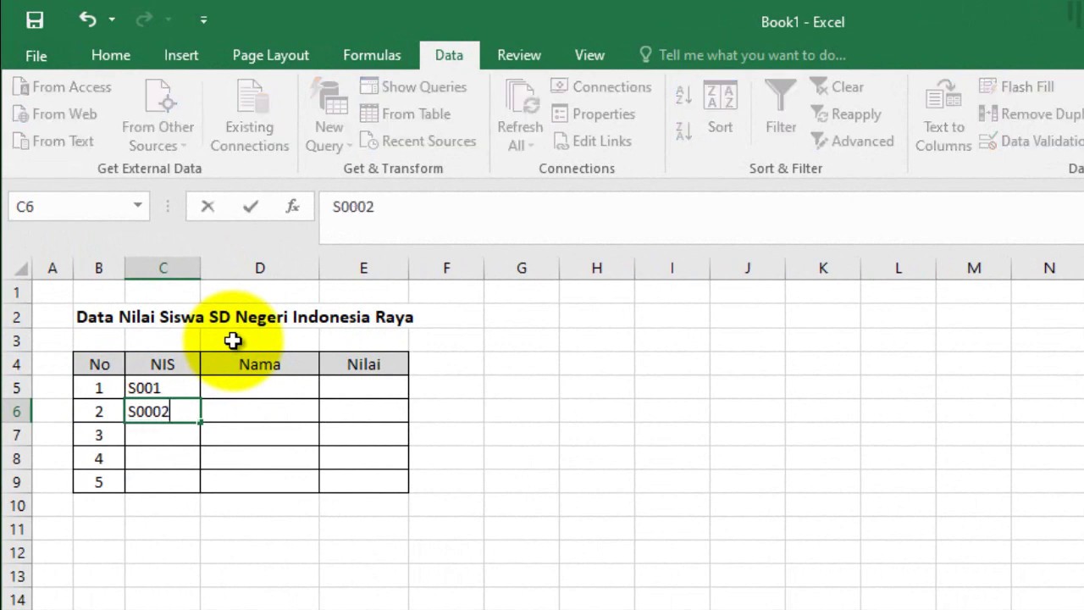
{"action": "key", "text": "Return"}
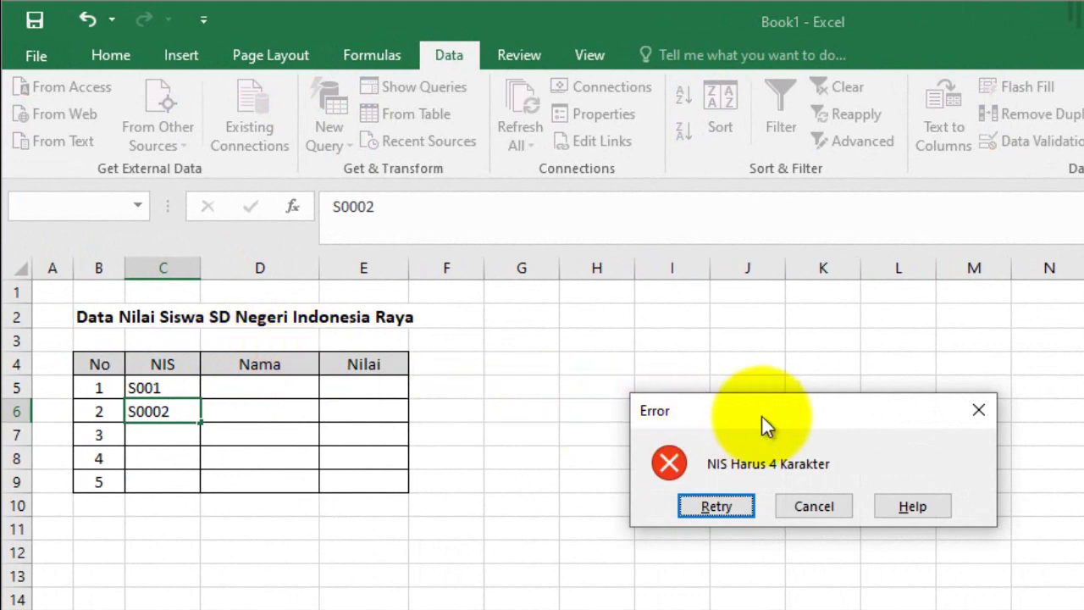
Step: Retry the rejected entry and change C6 to the 3-character S01
{"action": "left_click_drag", "start_coordinate": [761, 416], "coordinate": [644, 395]}
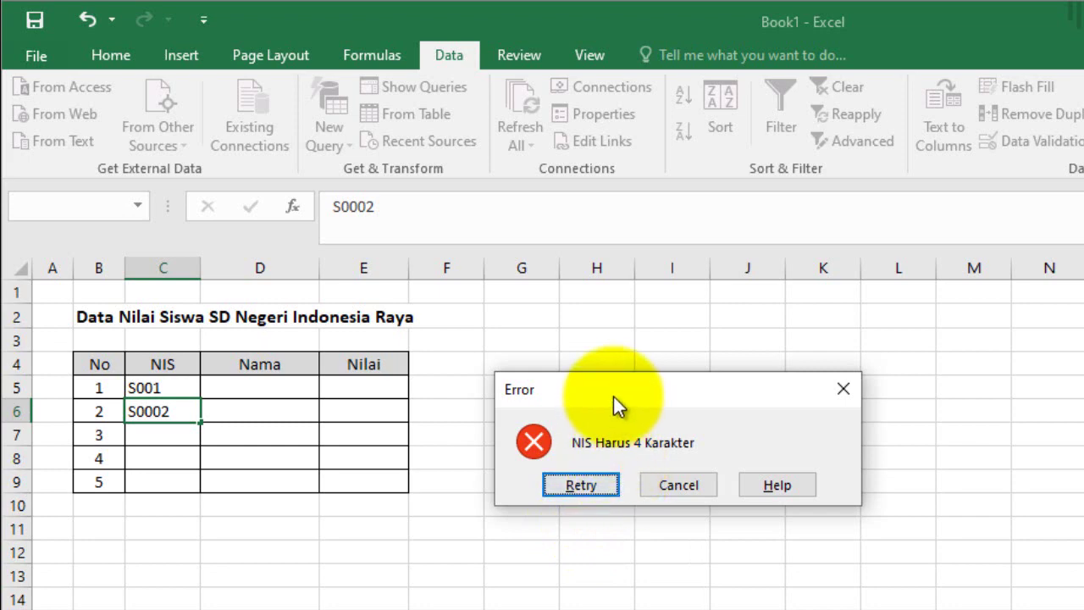
{"action": "left_click_drag", "start_coordinate": [617, 391], "coordinate": [595, 376]}
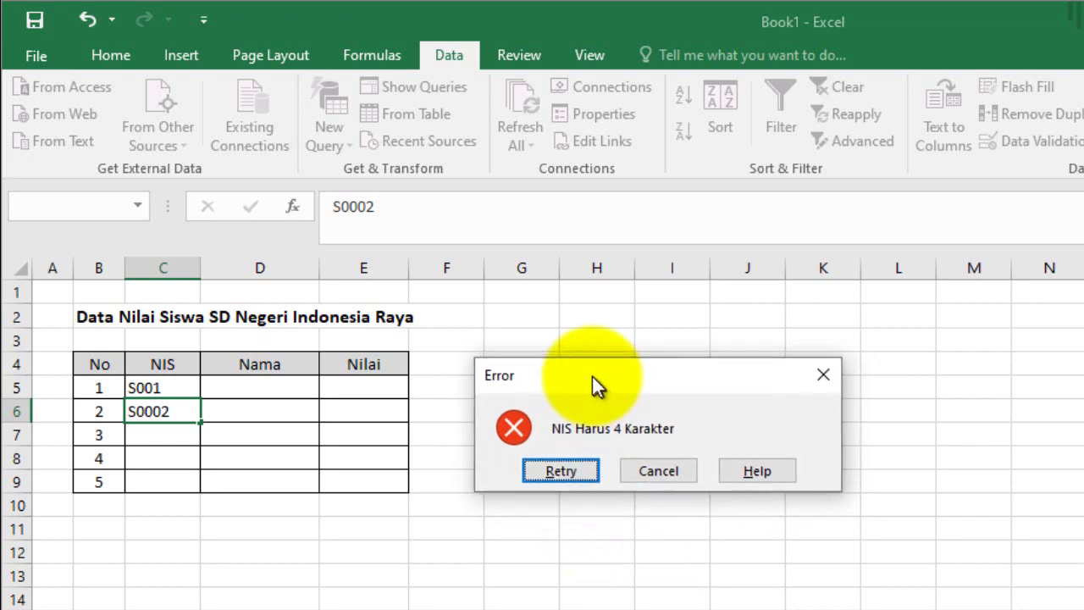
{"action": "left_click", "coordinate": [564, 471]}
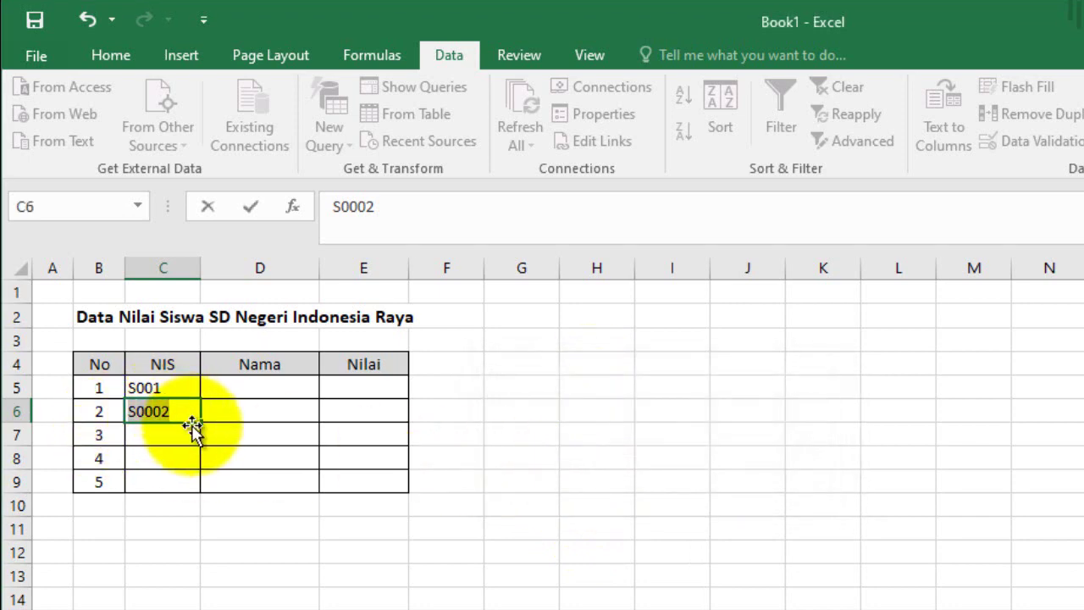
{"action": "type", "text": "S001"}
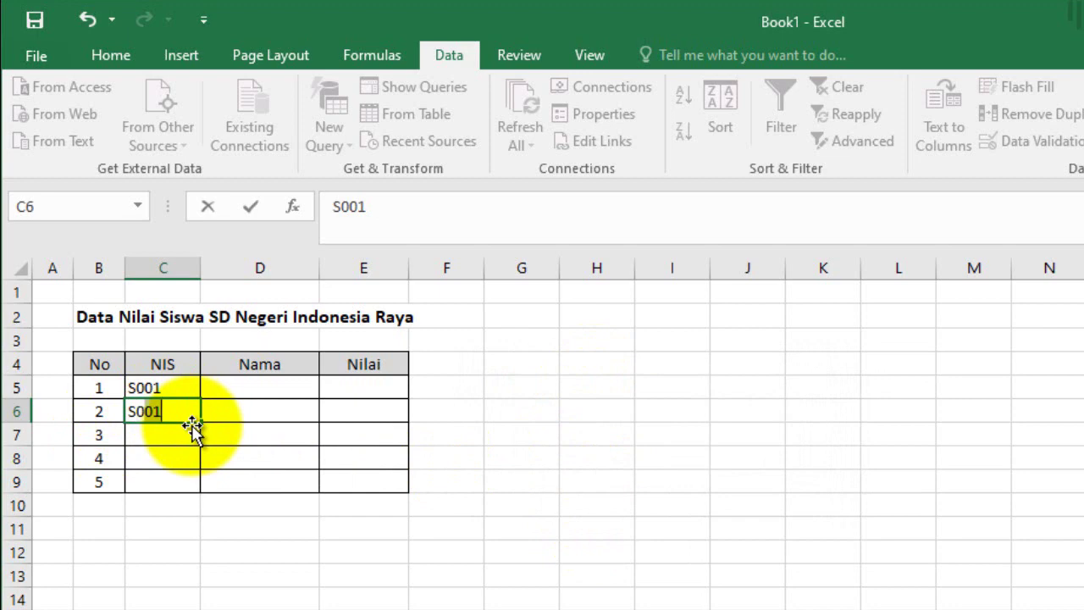
{"action": "key", "text": "BackSpace"}
{"action": "key", "text": "BackSpace"}
{"action": "type", "text": "1"}
{"action": "key", "text": "Return"}
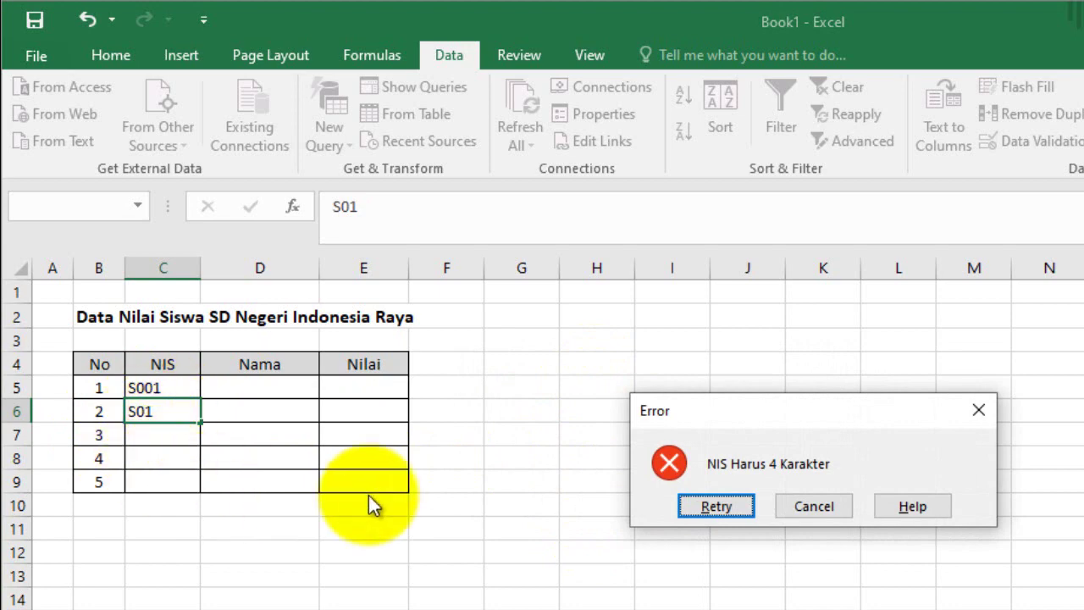
Step: Cancel the rejected S01 so C6 stays empty, then reselect C5
{"action": "mouse_move", "coordinate": [771, 421]}
{"action": "left_mouse_down"}
{"action": "mouse_move", "coordinate": [686, 392]}
{"action": "mouse_move", "coordinate": [628, 392]}
{"action": "left_mouse_up"}
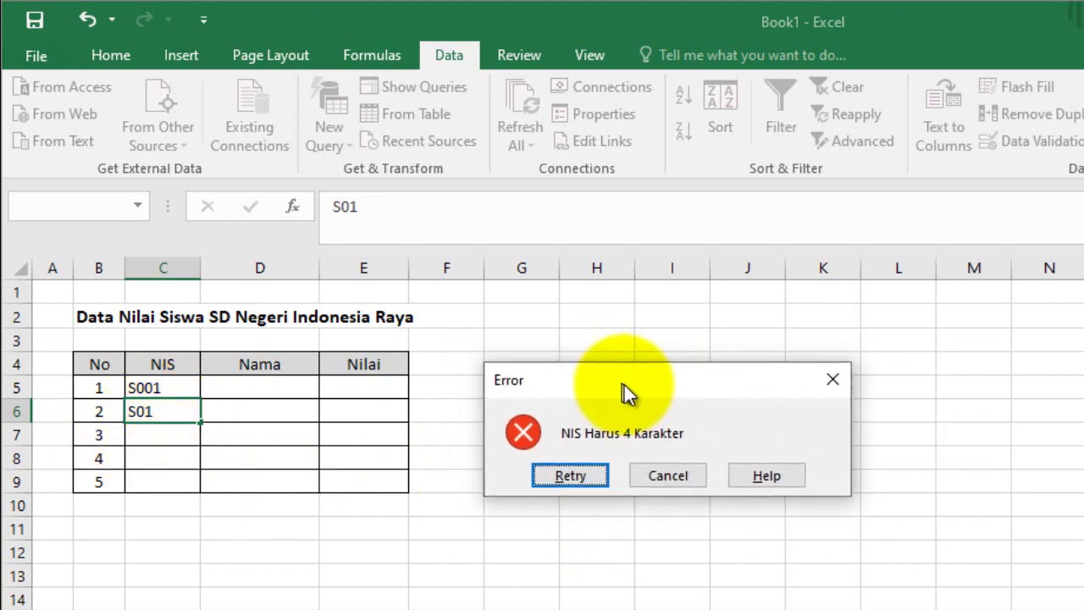
{"action": "left_click", "coordinate": [583, 483]}
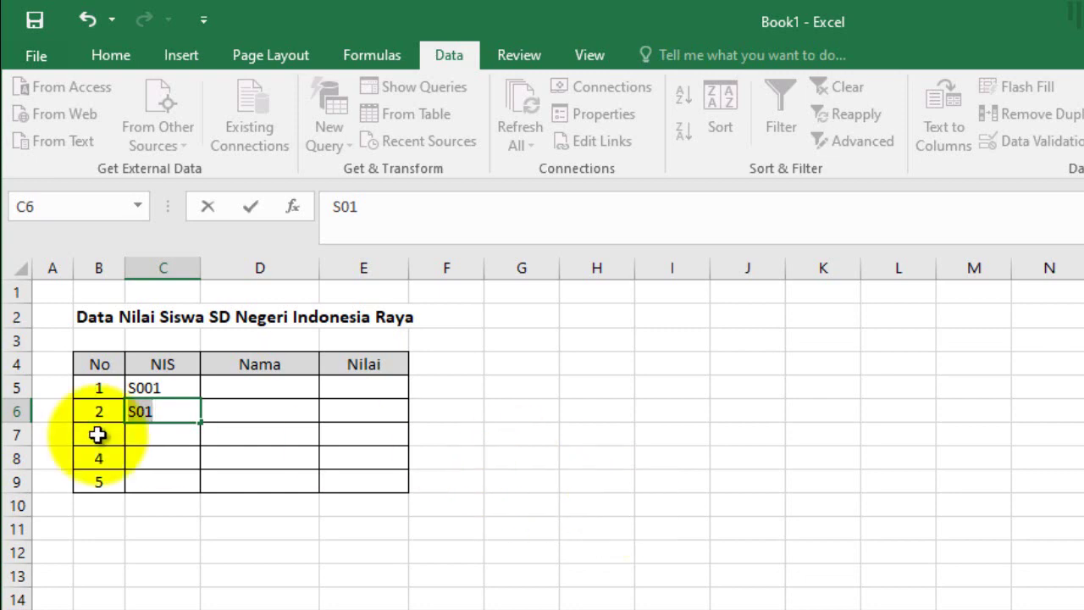
{"action": "left_click", "coordinate": [171, 421]}
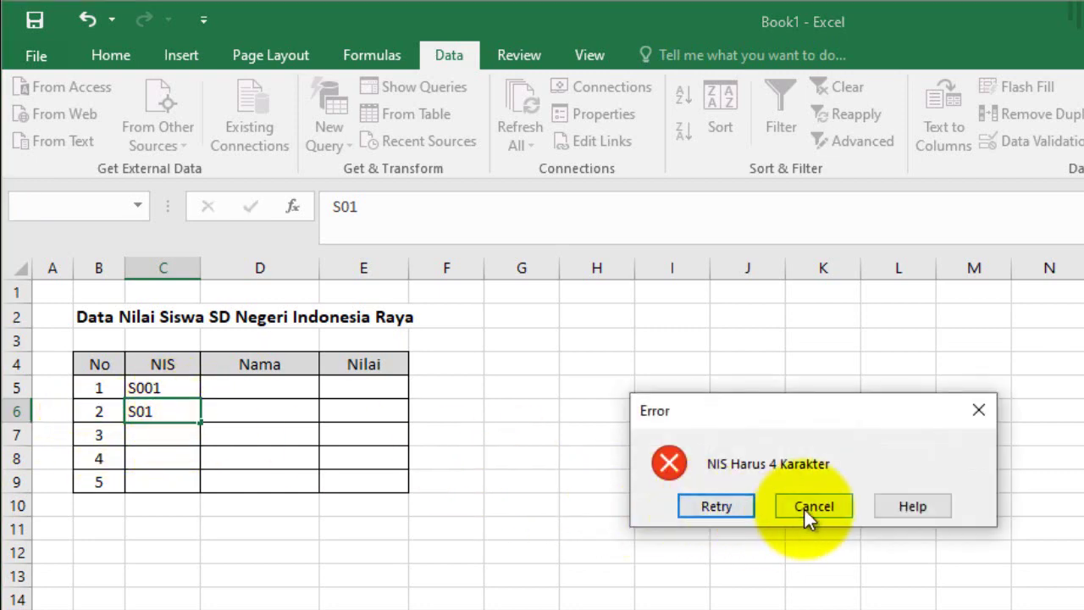
{"action": "left_click", "coordinate": [803, 507]}
{"action": "left_click", "coordinate": [161, 388]}
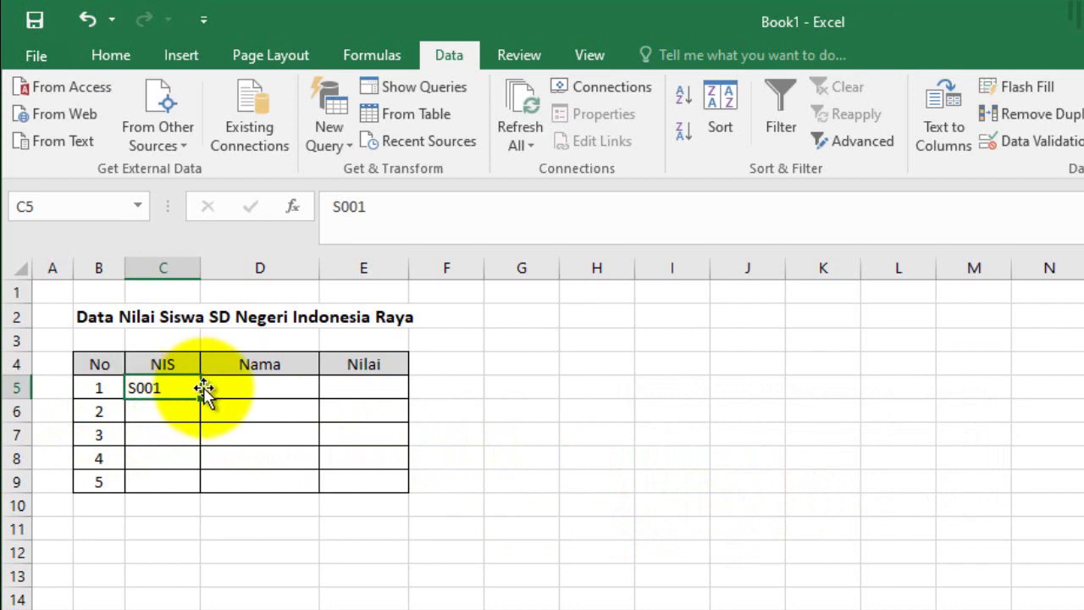
Step: Auto-fill the S001 series from C5 down to C9, giving S002 through S005
{"action": "left_click_drag", "start_coordinate": [201, 399], "coordinate": [207, 493]}
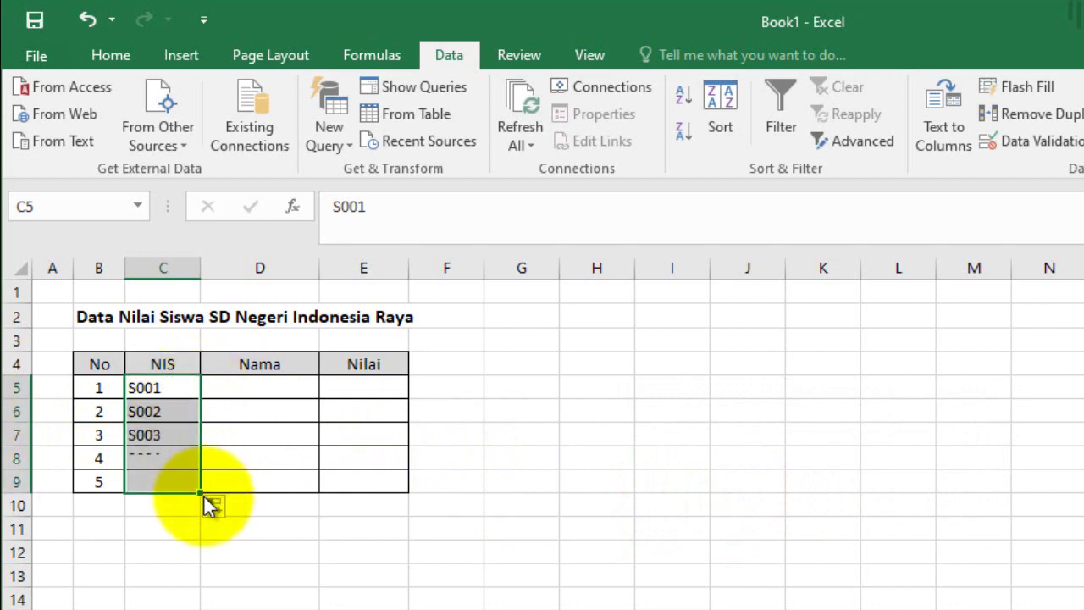
{"action": "left_click", "coordinate": [541, 430]}
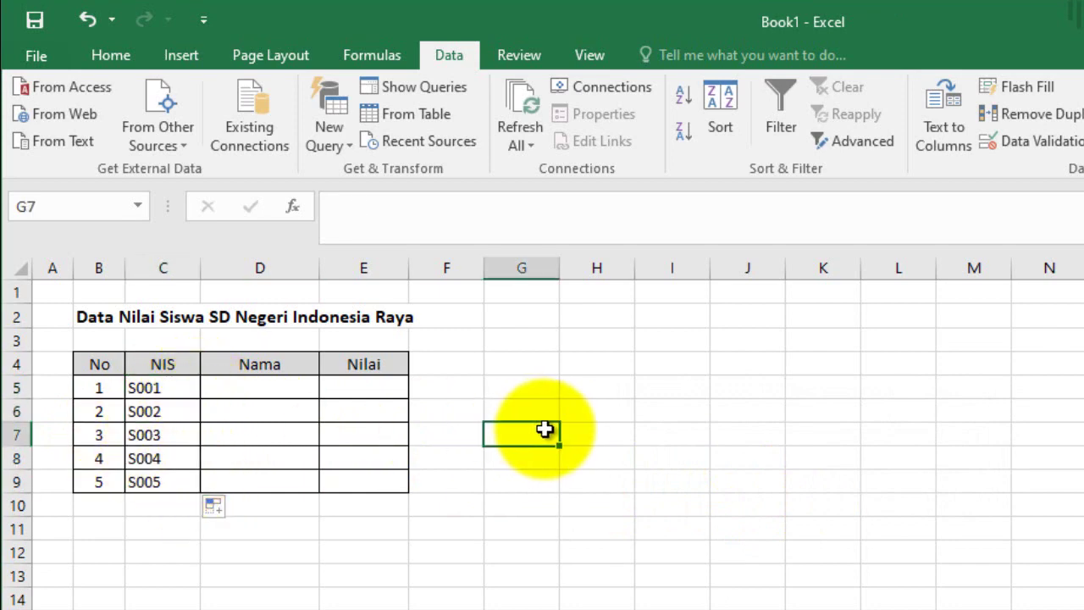
{"action": "left_click", "coordinate": [275, 387]}
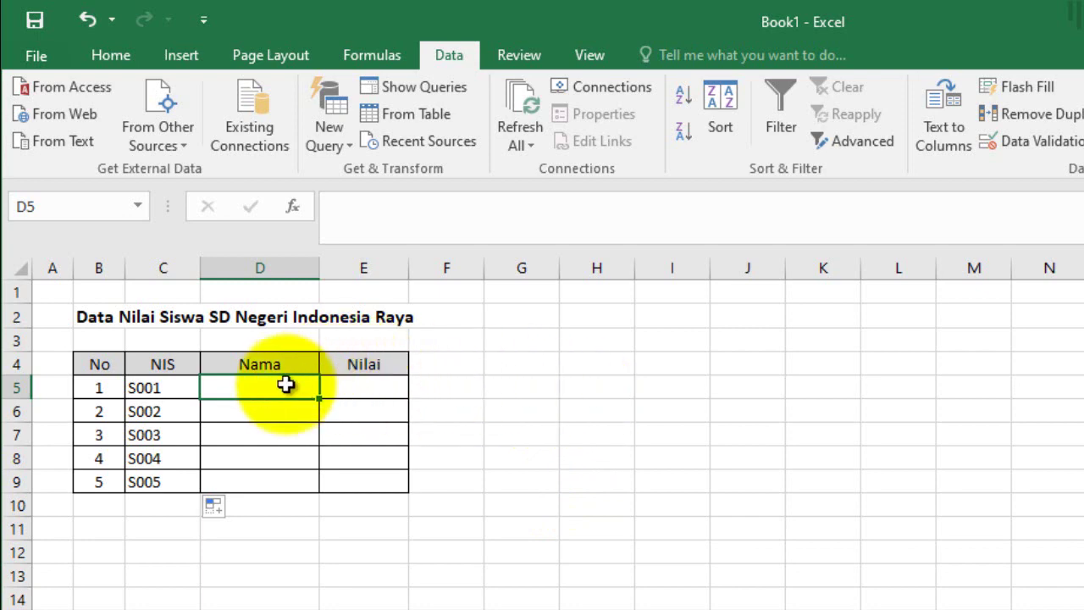
Step: Select D5:D9 and set a validation rule of Text length greater than or equal to 3
{"action": "left_click_drag", "start_coordinate": [285, 382], "coordinate": [288, 483]}
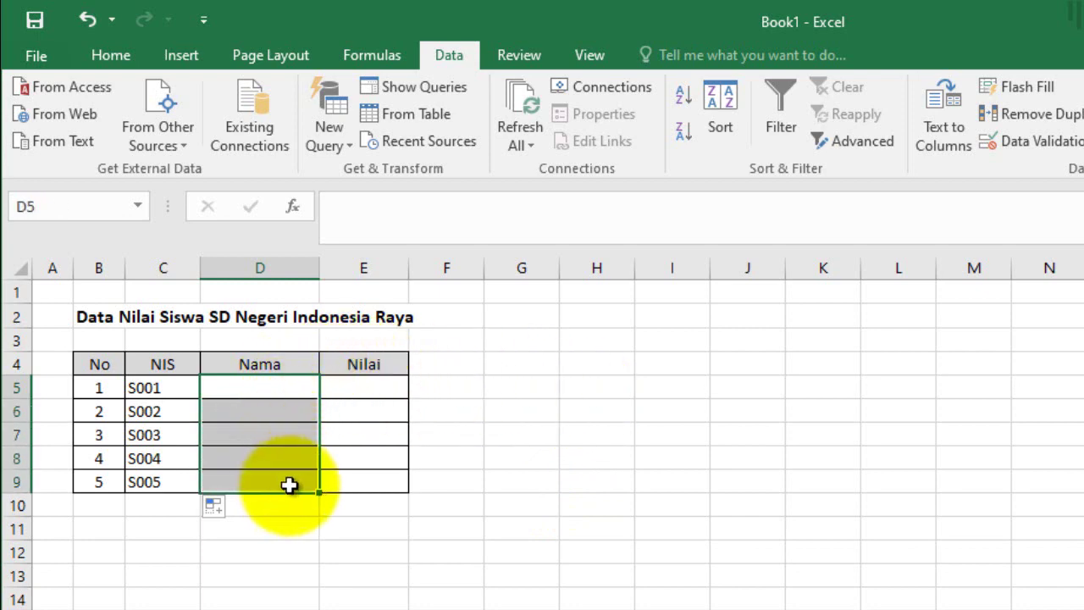
{"action": "left_click", "coordinate": [1065, 159]}
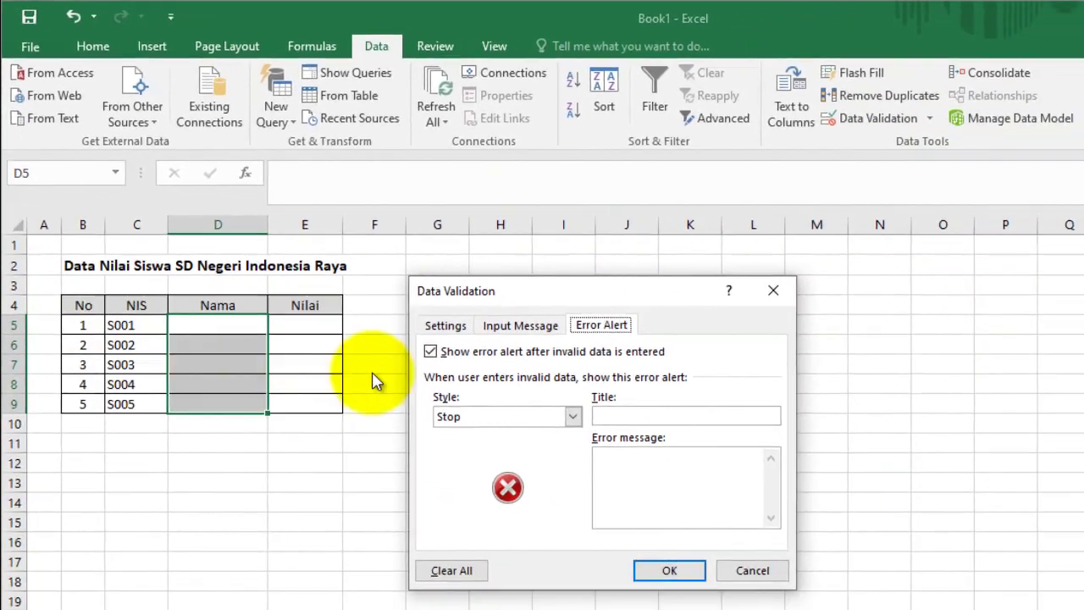
{"action": "left_click", "coordinate": [438, 321]}
{"action": "left_click", "coordinate": [569, 384]}
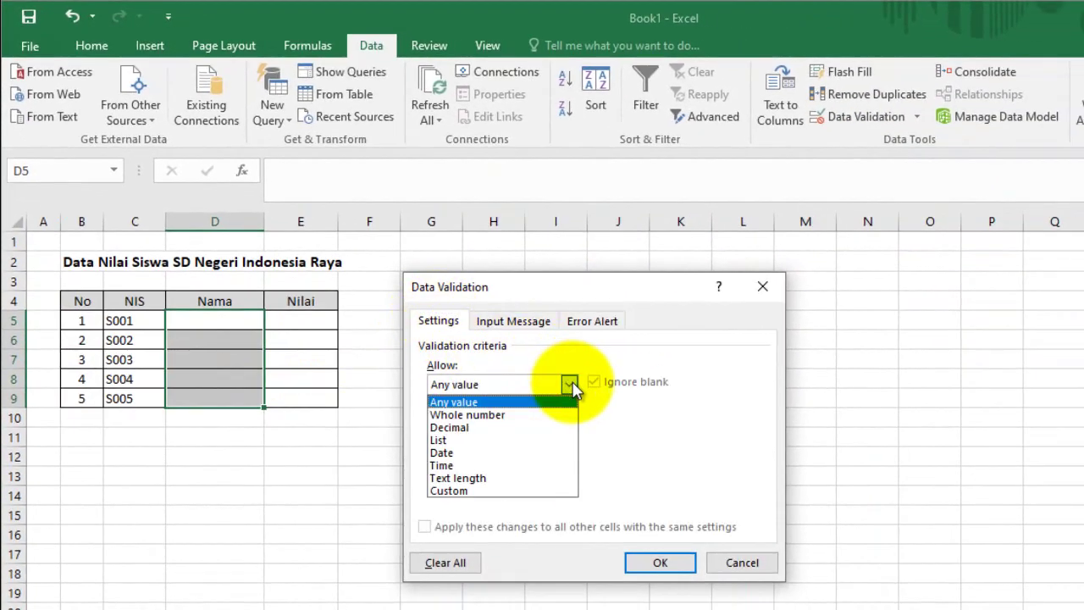
{"action": "left_click", "coordinate": [547, 477]}
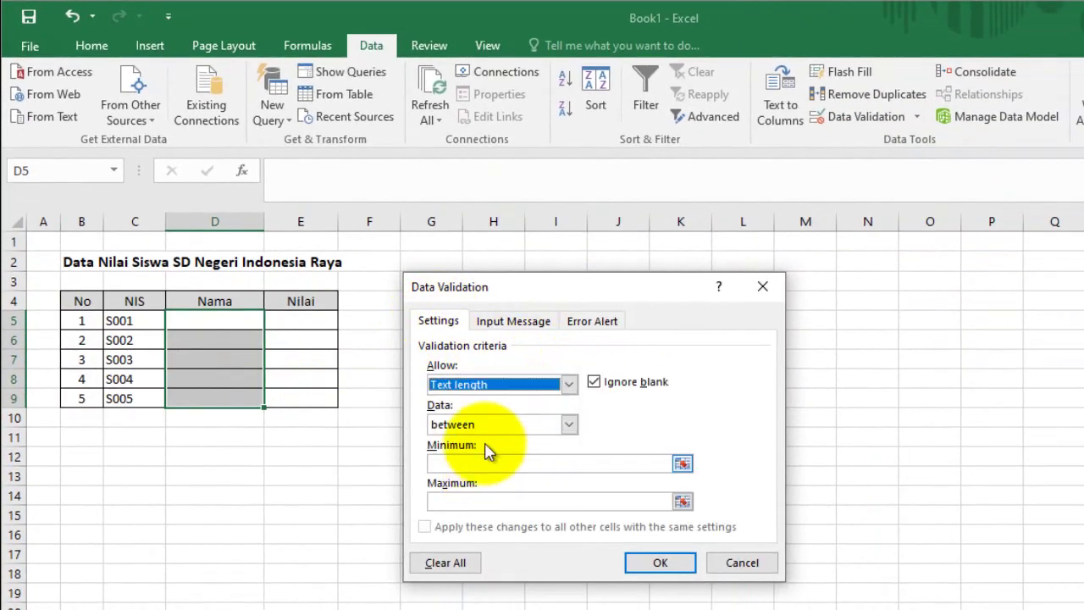
{"action": "left_click", "coordinate": [568, 426]}
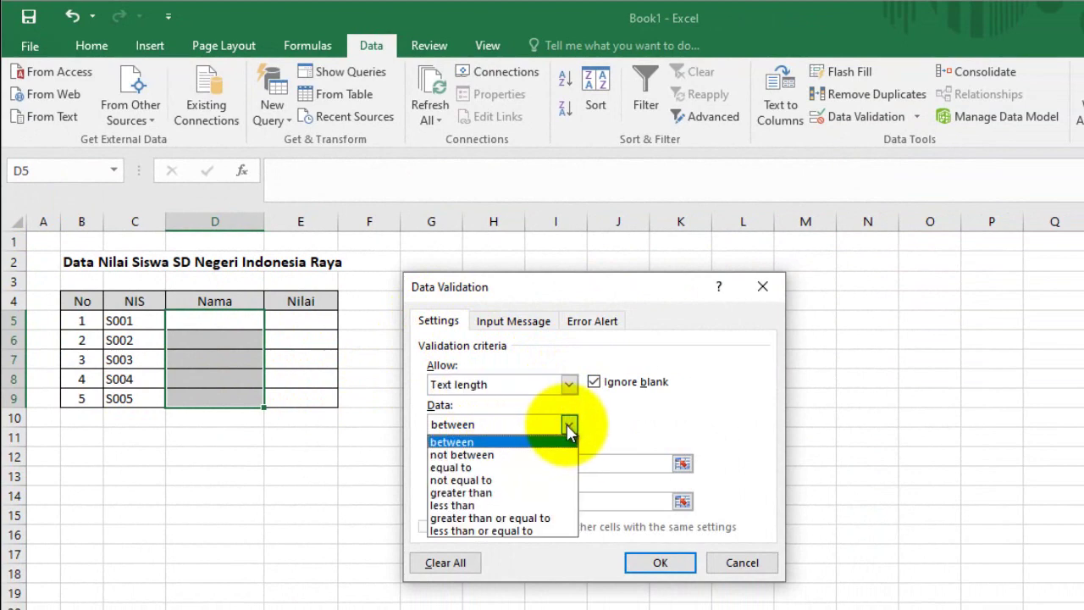
{"action": "left_click", "coordinate": [526, 518]}
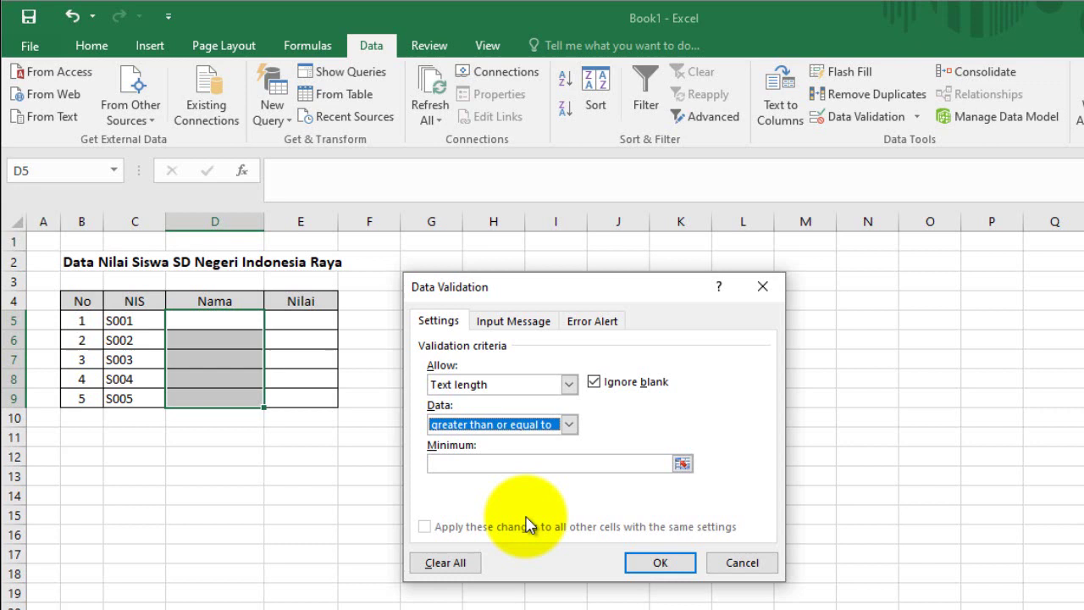
{"action": "left_click", "coordinate": [473, 463]}
{"action": "type", "text": "3"}
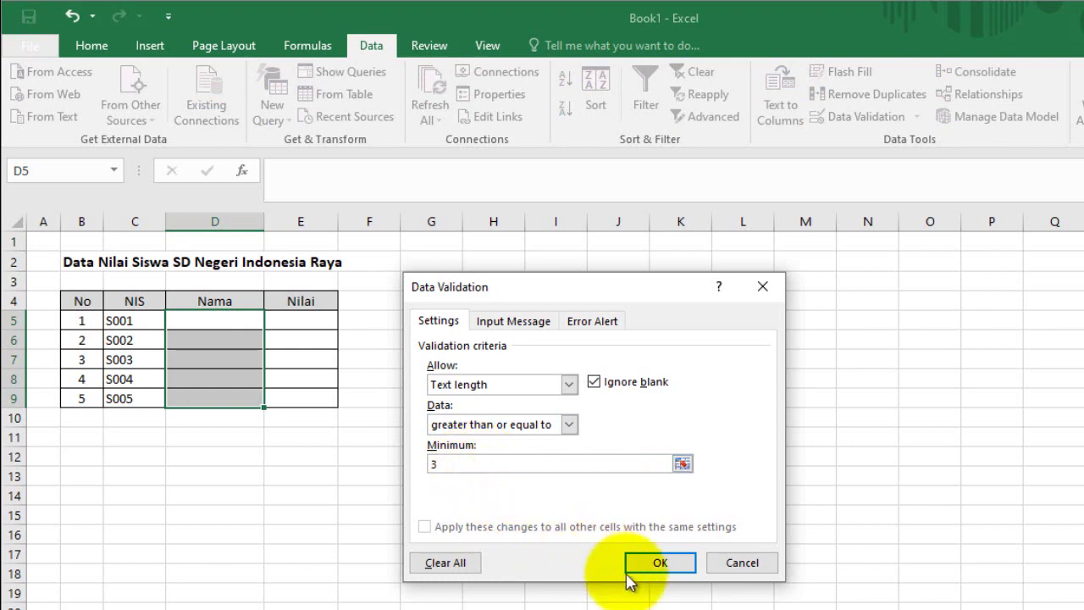
Step: Turn off the input message, add an 'Error' alert reading 'Nama Minimal 3 karakter', and confirm
{"action": "left_click", "coordinate": [513, 326]}
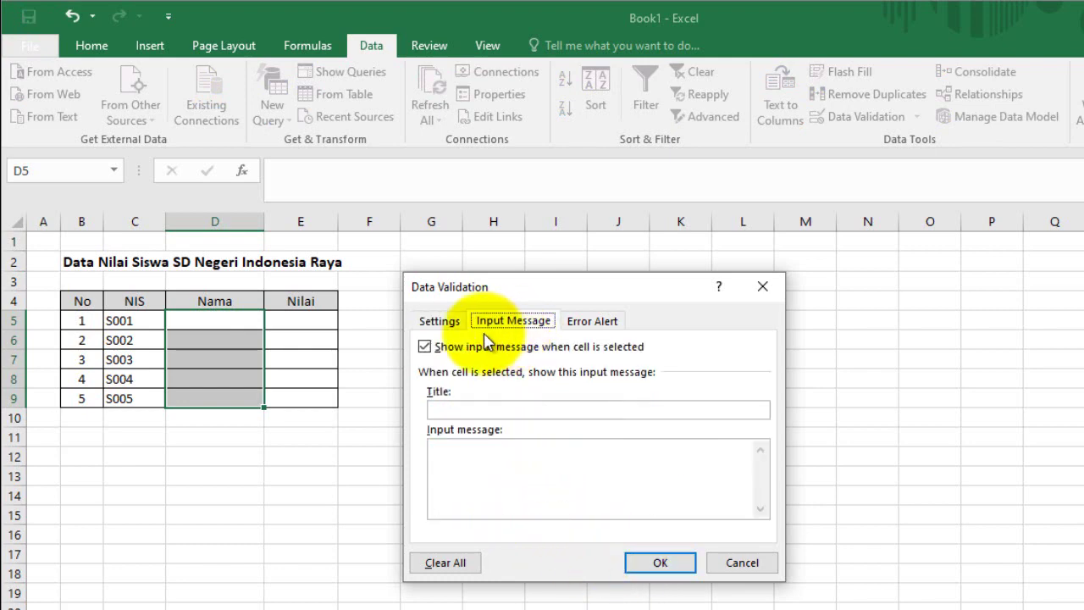
{"action": "left_click", "coordinate": [424, 347]}
{"action": "left_click", "coordinate": [576, 329]}
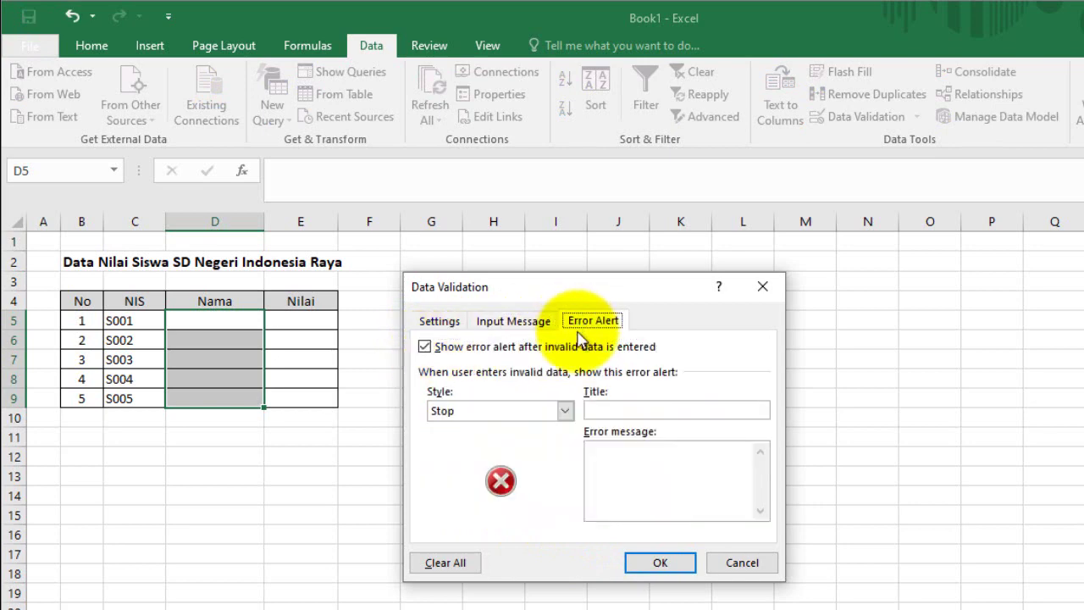
{"action": "left_click", "coordinate": [634, 410]}
{"action": "type", "text": "Erro"}
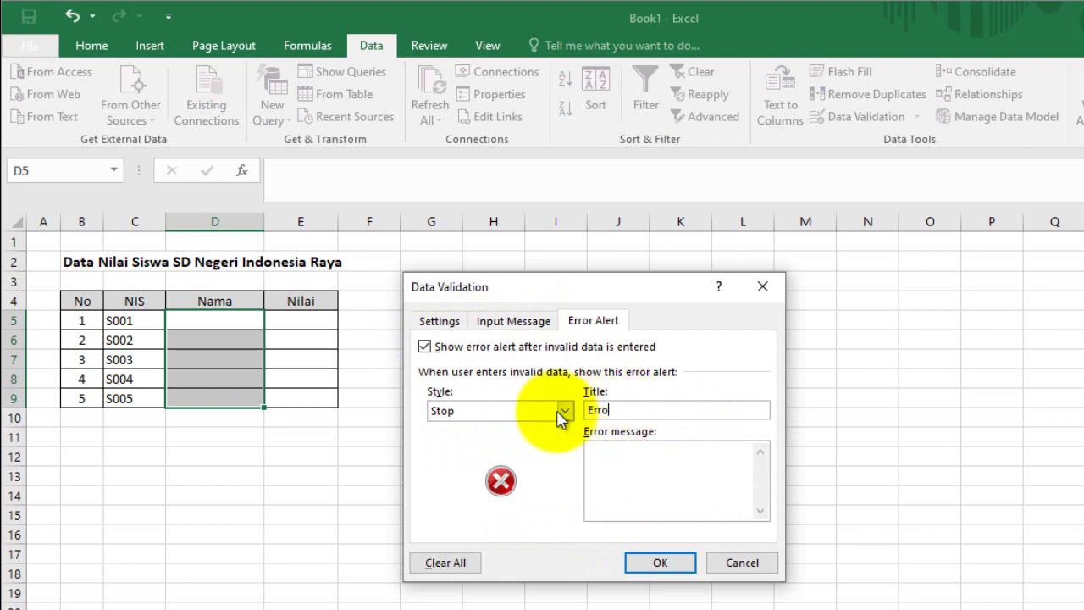
{"action": "type", "text": "r"}
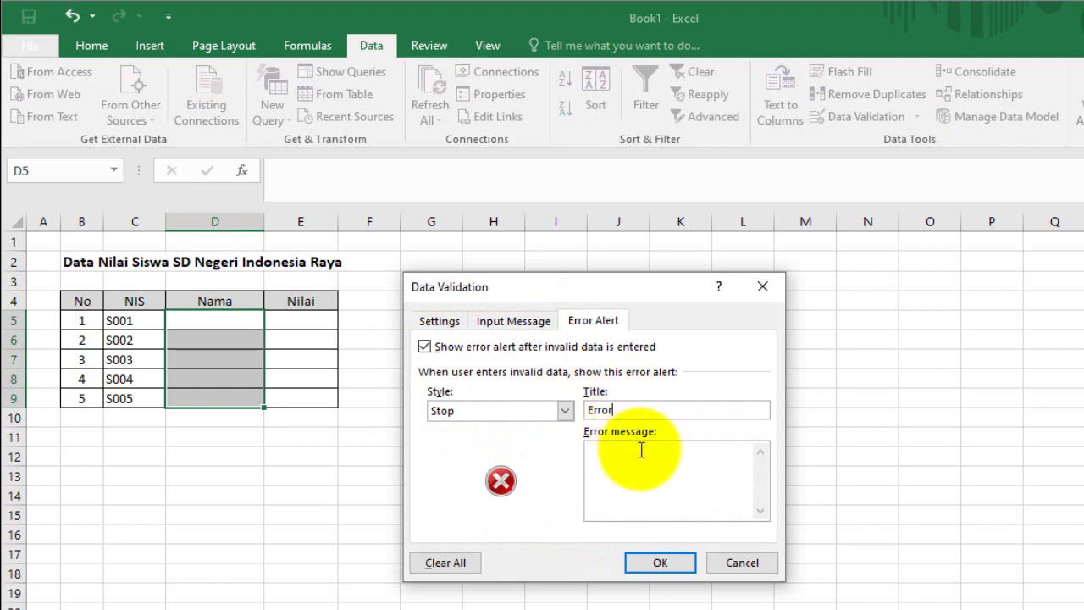
{"action": "left_click", "coordinate": [644, 465]}
{"action": "type", "text": "Nama Minimal 3 karakter"}
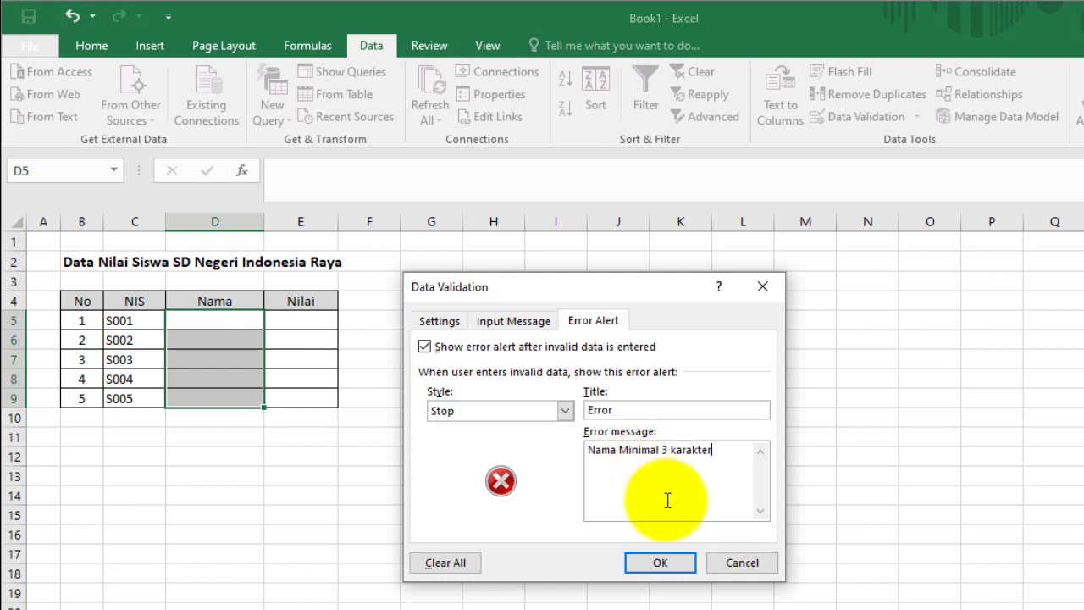
{"action": "left_click", "coordinate": [659, 562]}
Step: Enter the names Aceng and Adi in D5 and D6
{"action": "left_click", "coordinate": [414, 391]}
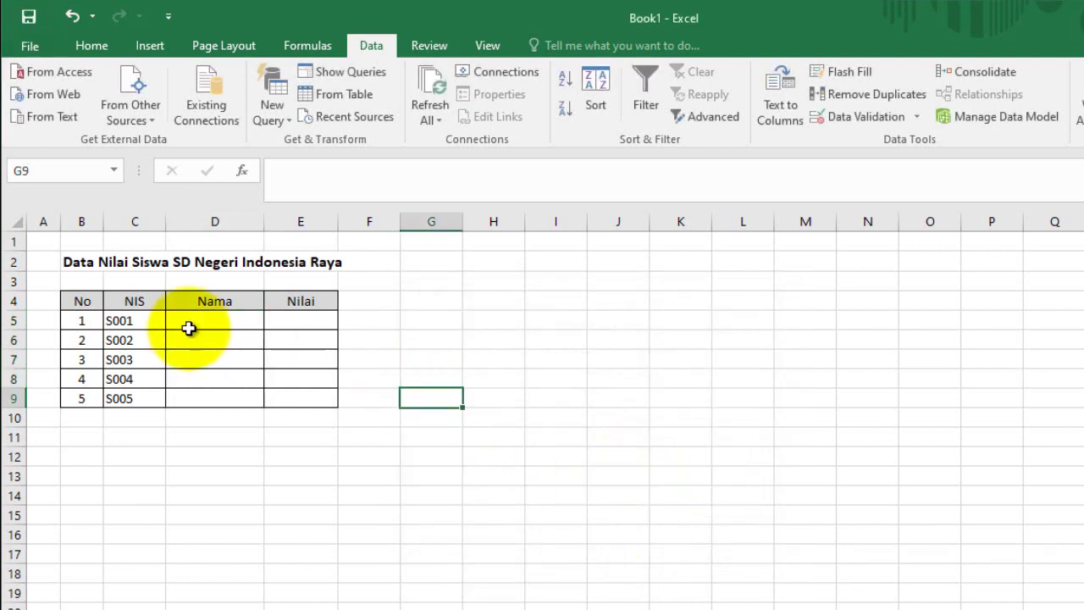
{"action": "left_click", "coordinate": [189, 324]}
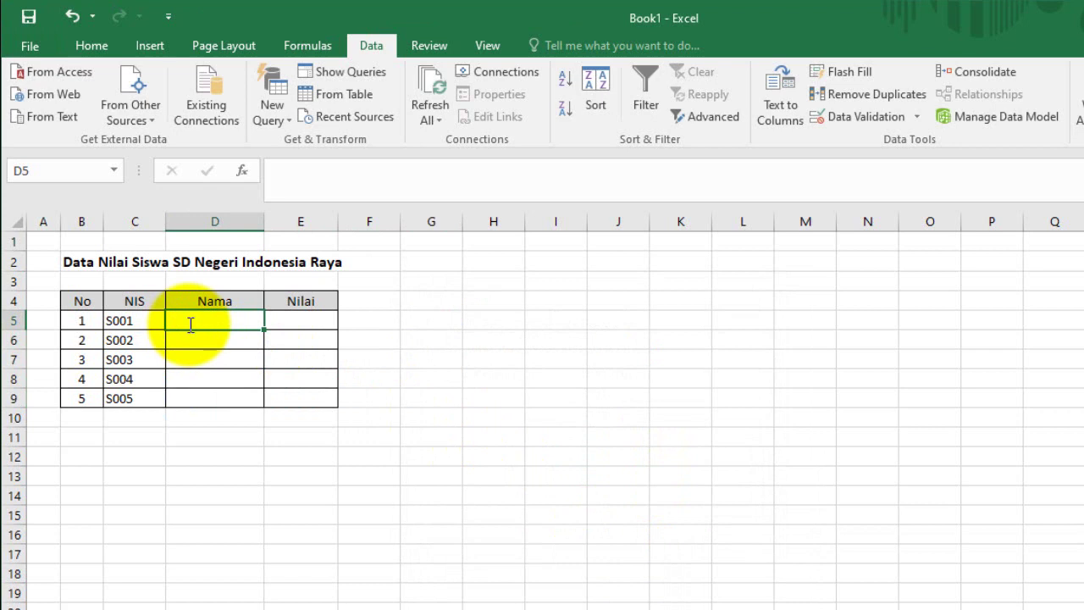
{"action": "type", "text": "Aceng"}
{"action": "key", "text": "Return"}
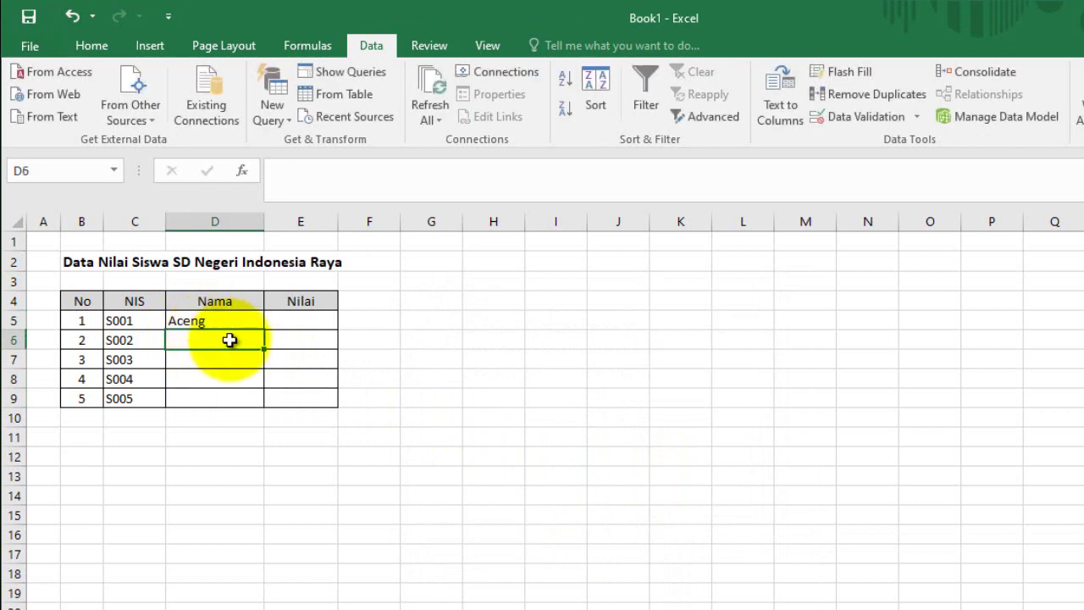
{"action": "type", "text": "Adi"}
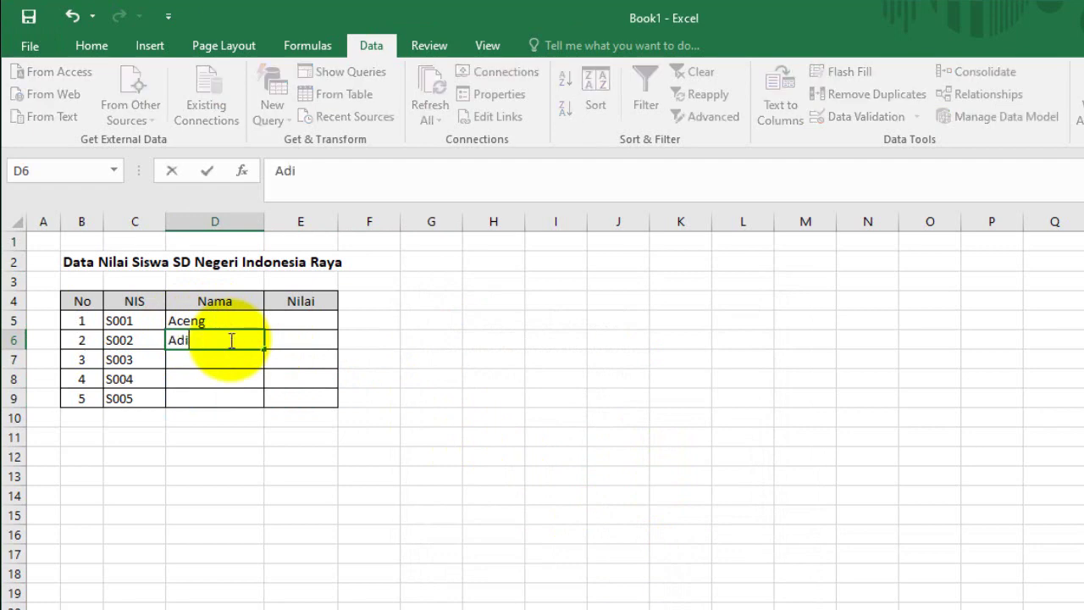
{"action": "key", "text": "Return"}
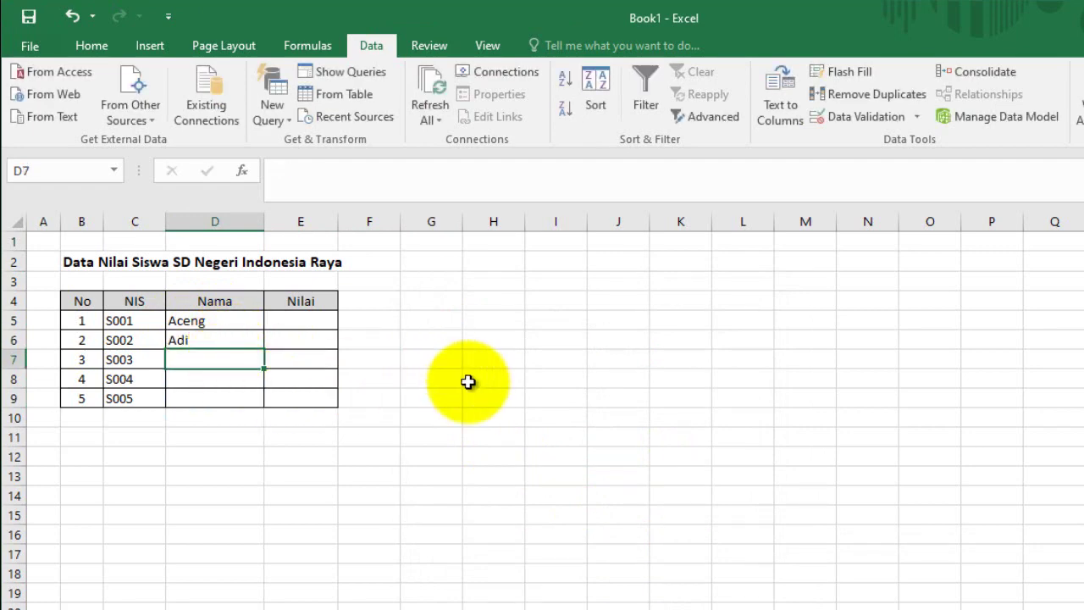
Step: Retry the rejected two-letter name Ai in D7 and correct it to 'Ai A'
{"action": "type", "text": "Ai"}
{"action": "key", "text": "Return"}
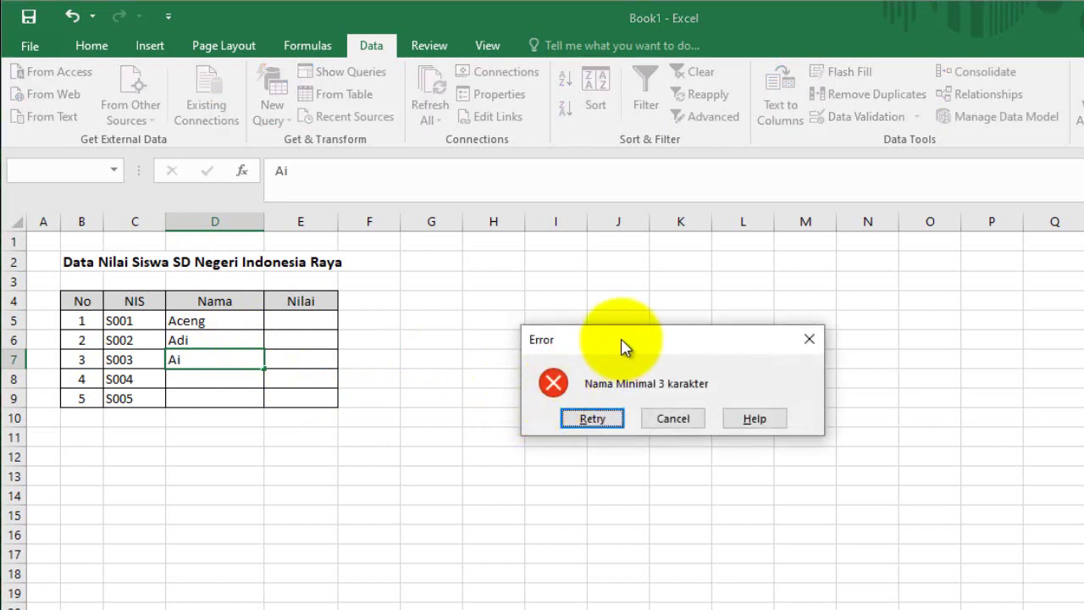
{"action": "left_click_drag", "start_coordinate": [626, 347], "coordinate": [511, 332]}
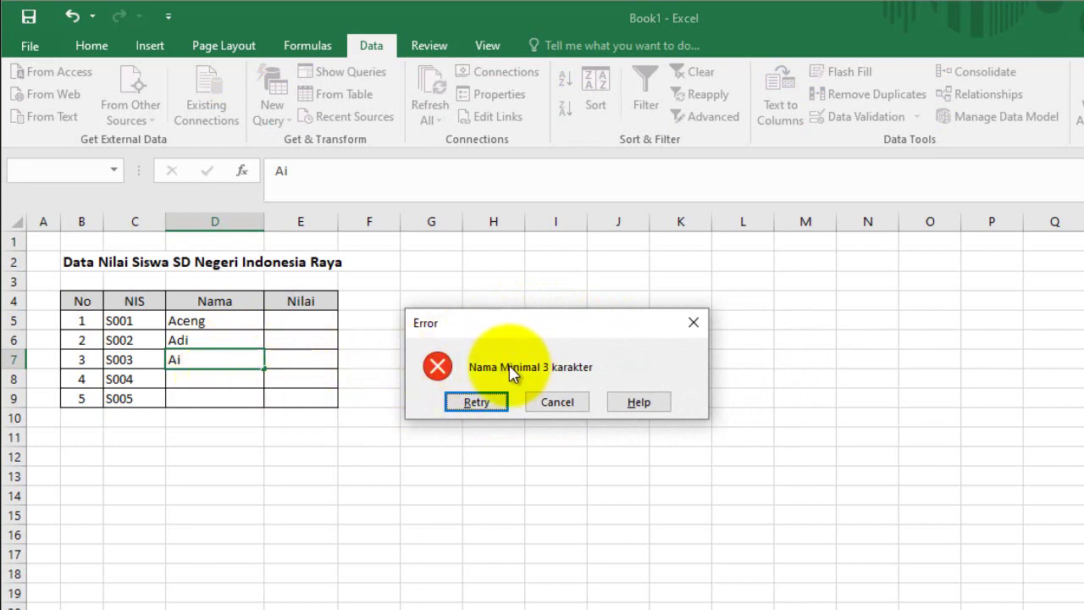
{"action": "left_click", "coordinate": [470, 401]}
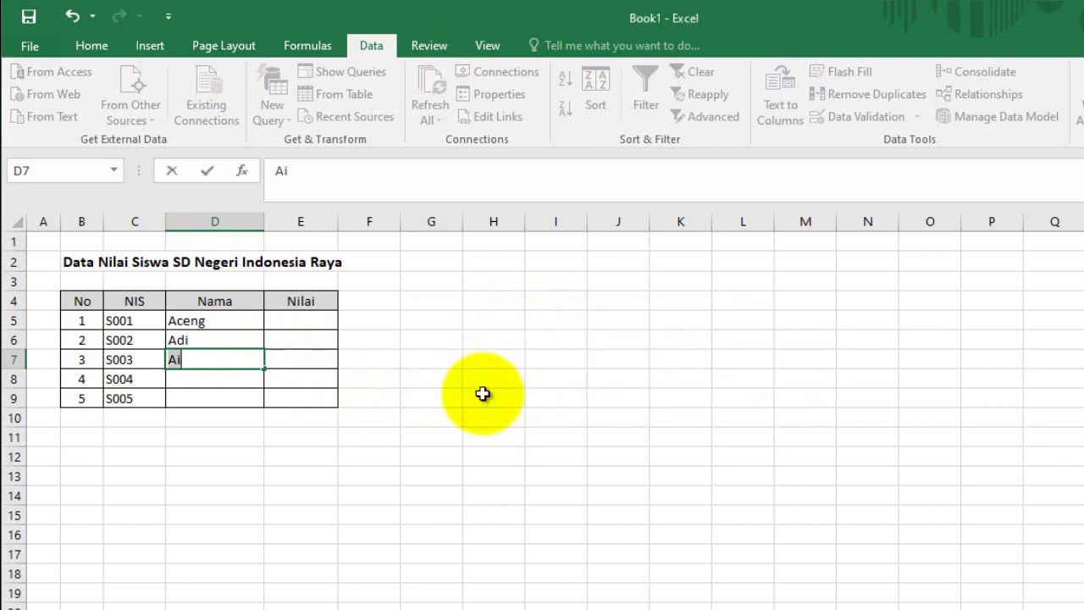
{"action": "left_click", "coordinate": [236, 359]}
{"action": "type", "text": "A"}
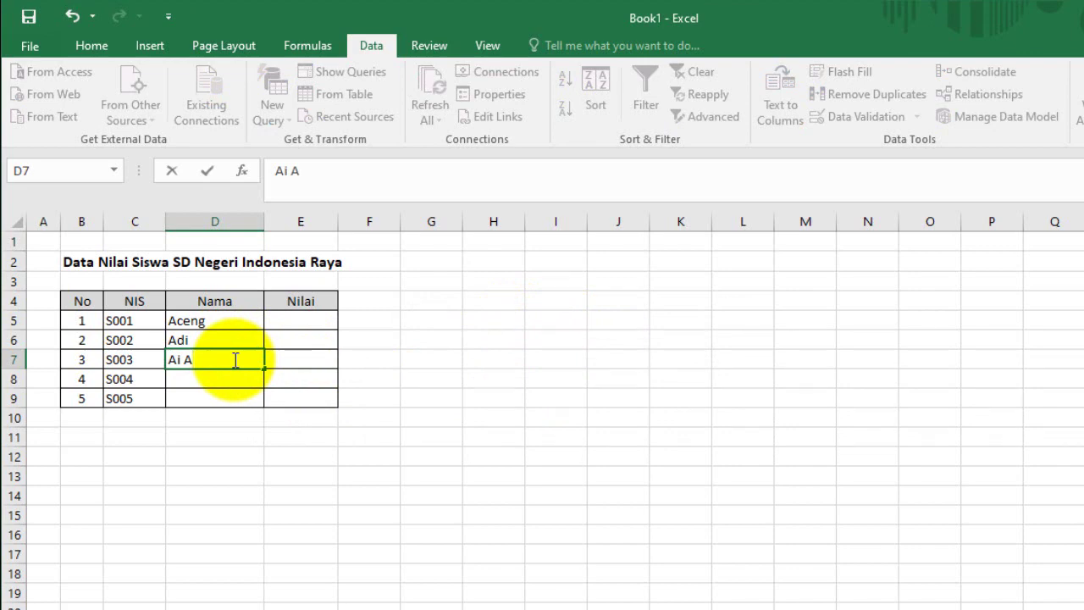
{"action": "key", "text": "Return"}
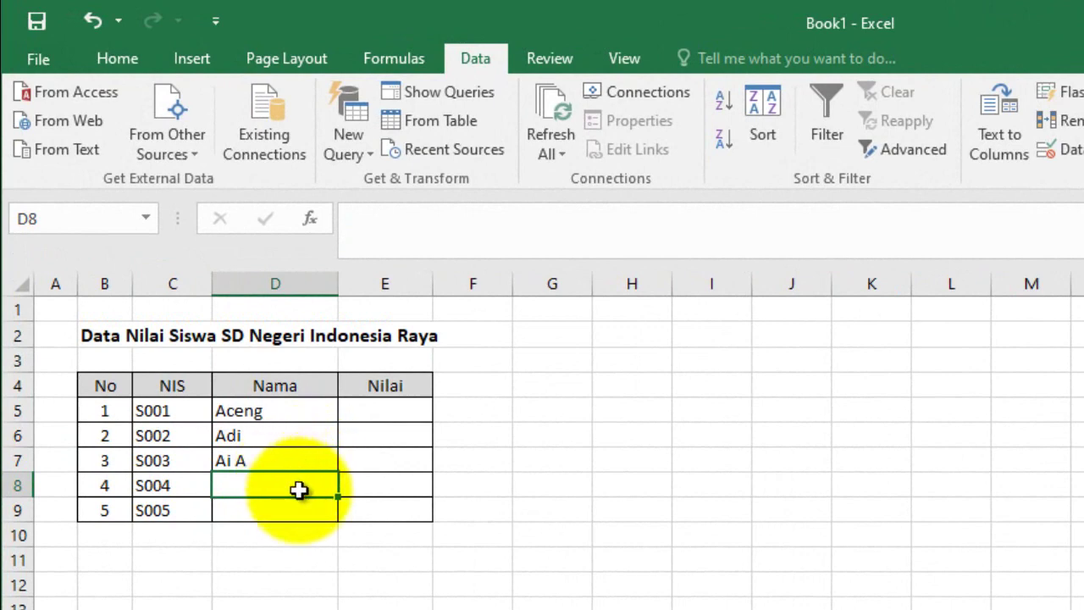
Step: Enter Baron and Deden in D8 and D9
{"action": "type", "text": "Baron"}
{"action": "key", "text": "Return"}
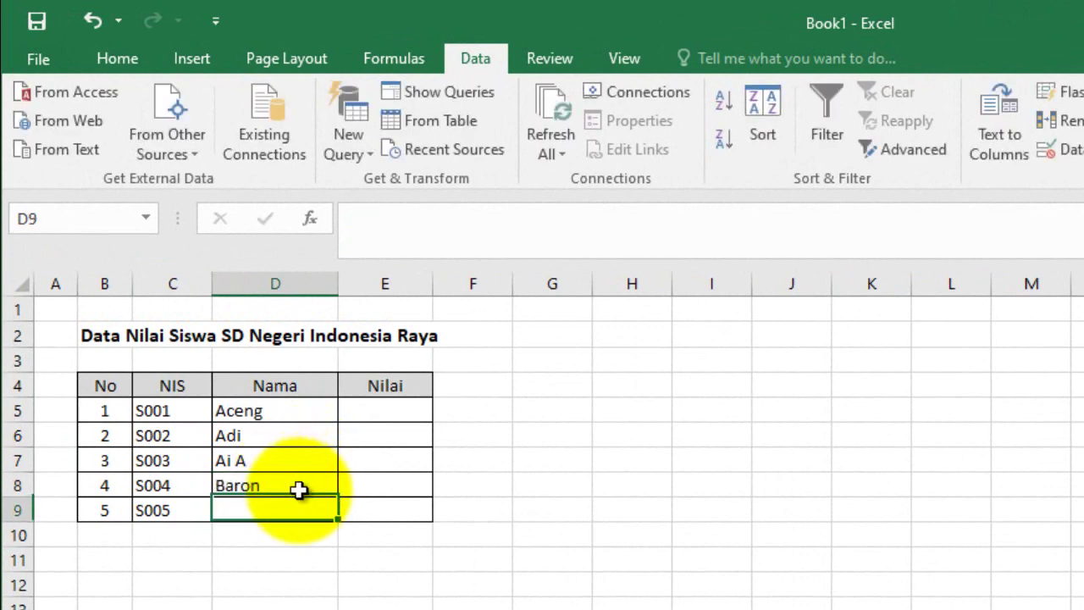
{"action": "type", "text": "De"}
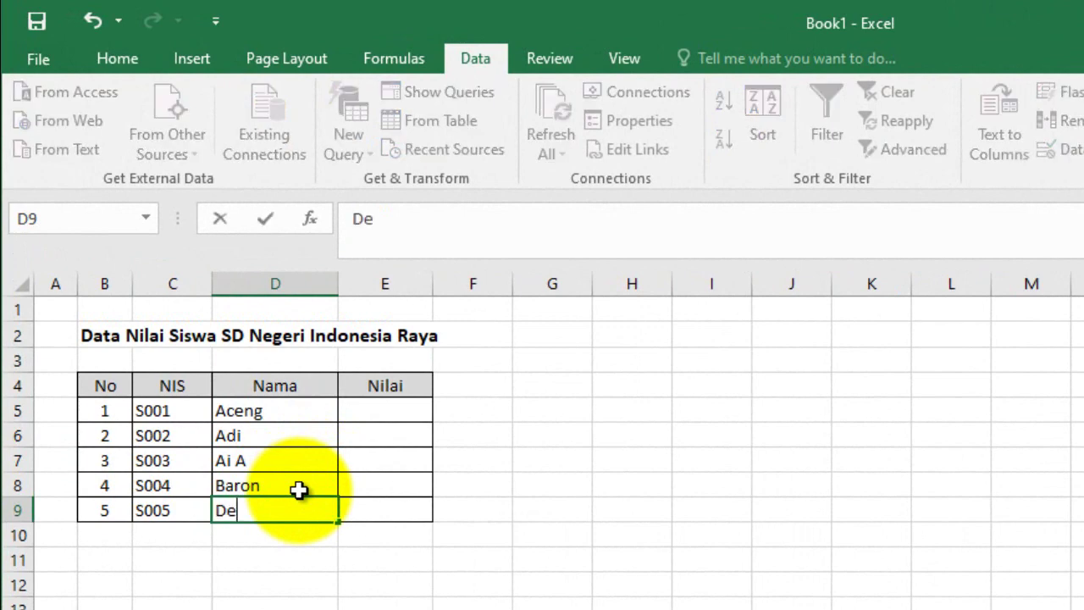
{"action": "type", "text": "den"}
{"action": "left_click", "coordinate": [628, 512]}
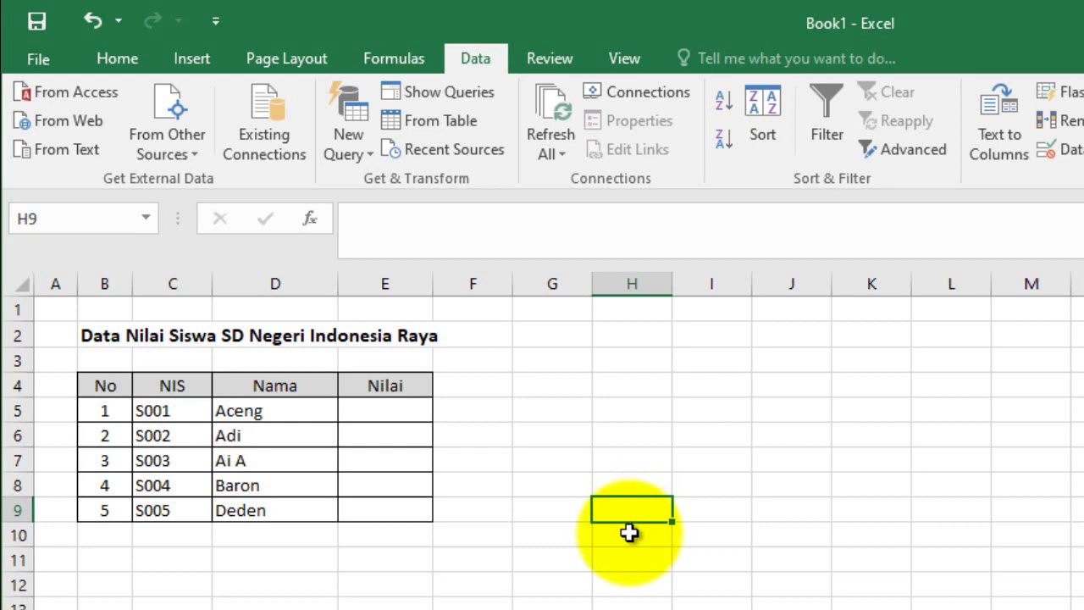
Step: Write a '0 - 100' note in cell G3
{"action": "left_click", "coordinate": [414, 408]}
{"action": "left_click", "coordinate": [547, 361]}
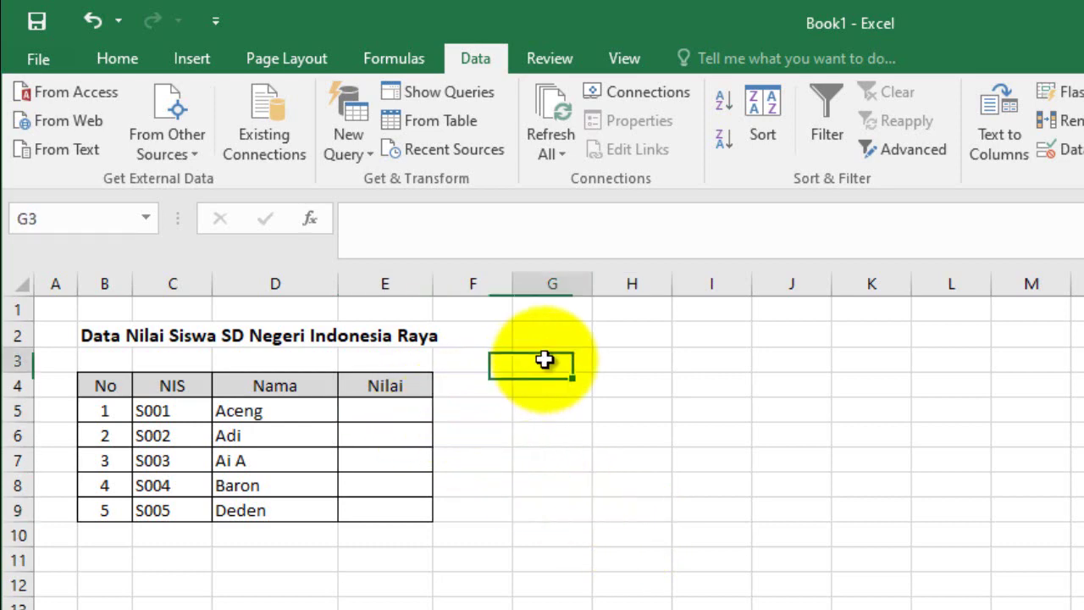
{"action": "type", "text": "0 - 100"}
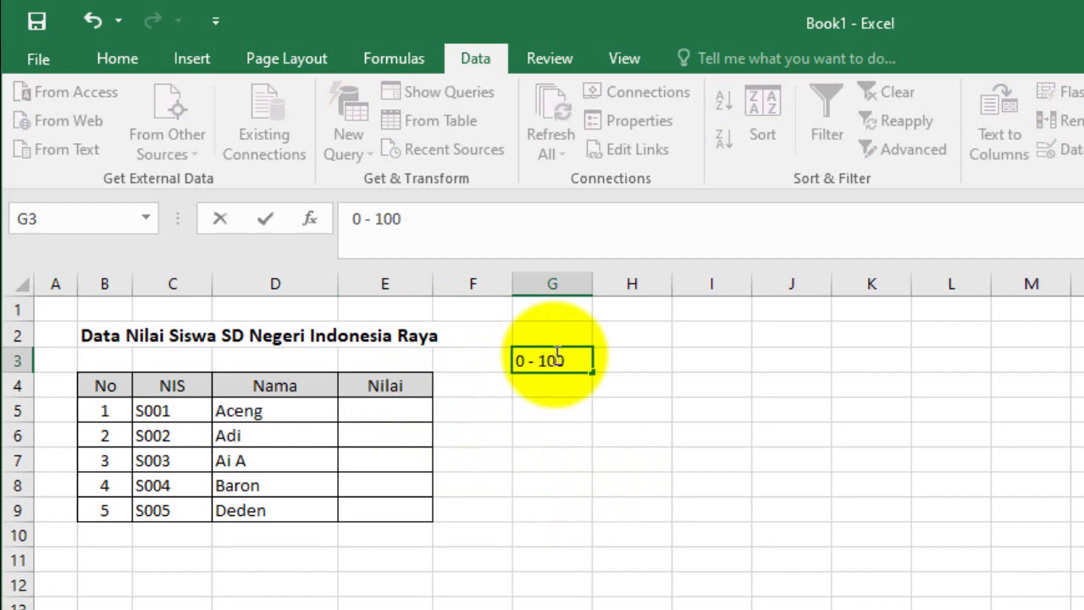
{"action": "key", "text": "Return"}
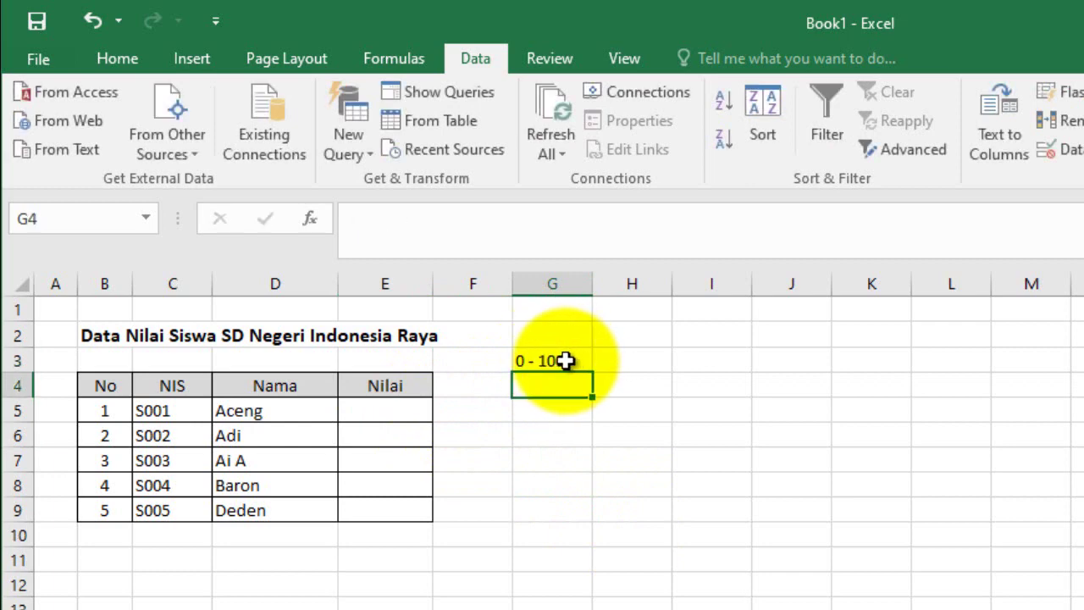
{"action": "left_click", "coordinate": [565, 360]}
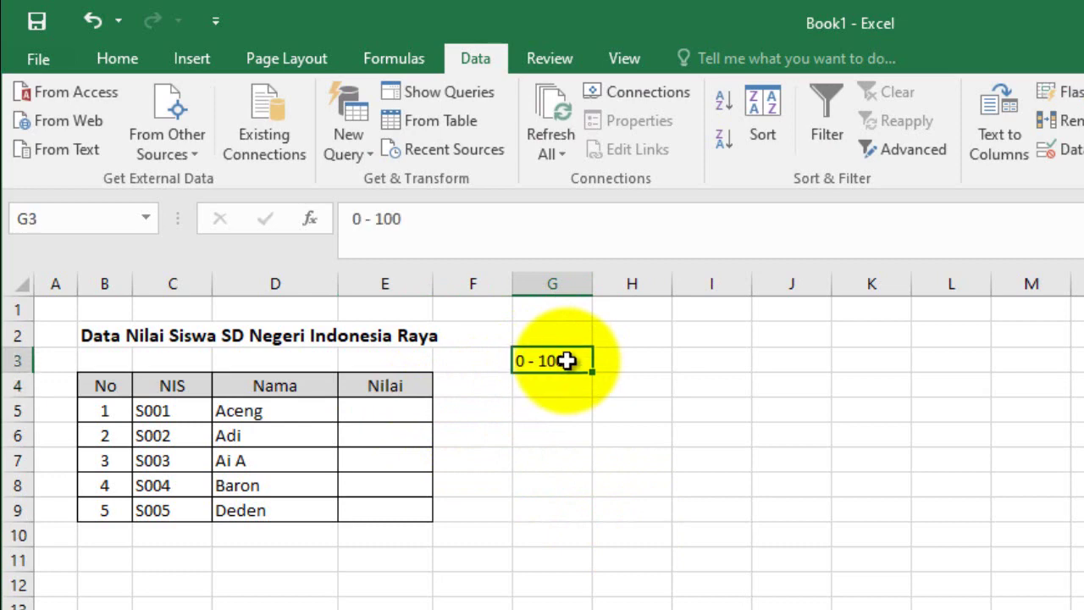
Step: Select E5:E9 and allow only whole numbers between 0 and 100
{"action": "left_click", "coordinate": [405, 409]}
{"action": "left_click_drag", "start_coordinate": [406, 410], "coordinate": [399, 512]}
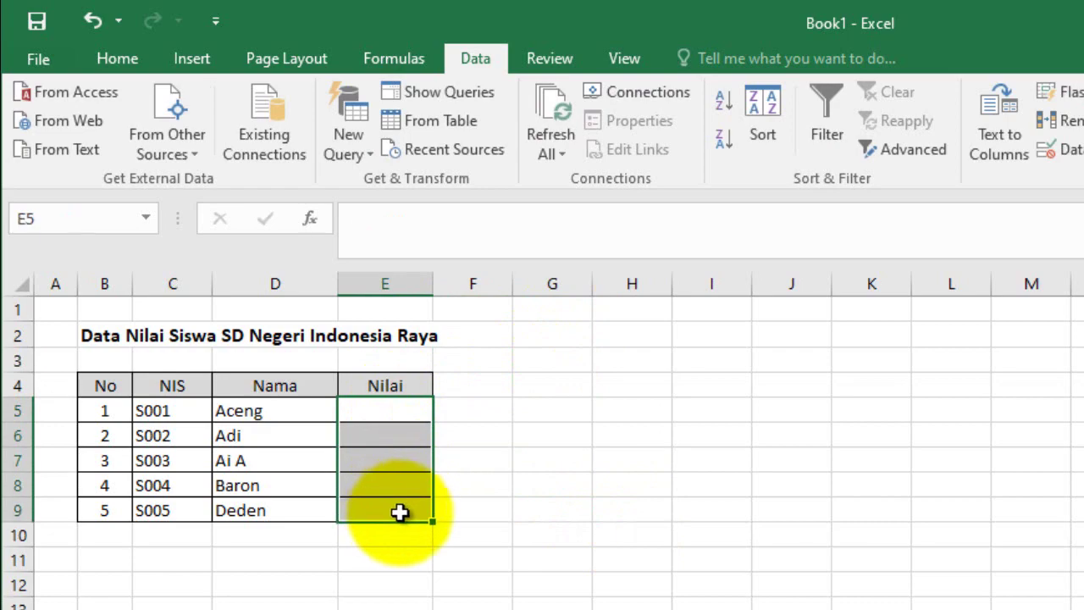
{"action": "left_click", "coordinate": [1069, 150]}
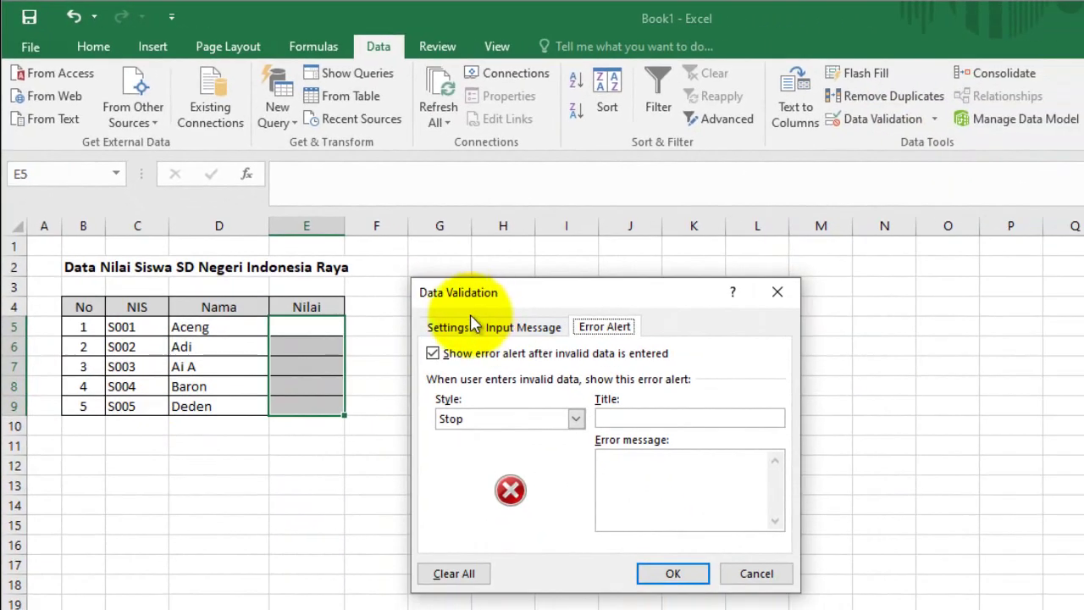
{"action": "left_click", "coordinate": [458, 328]}
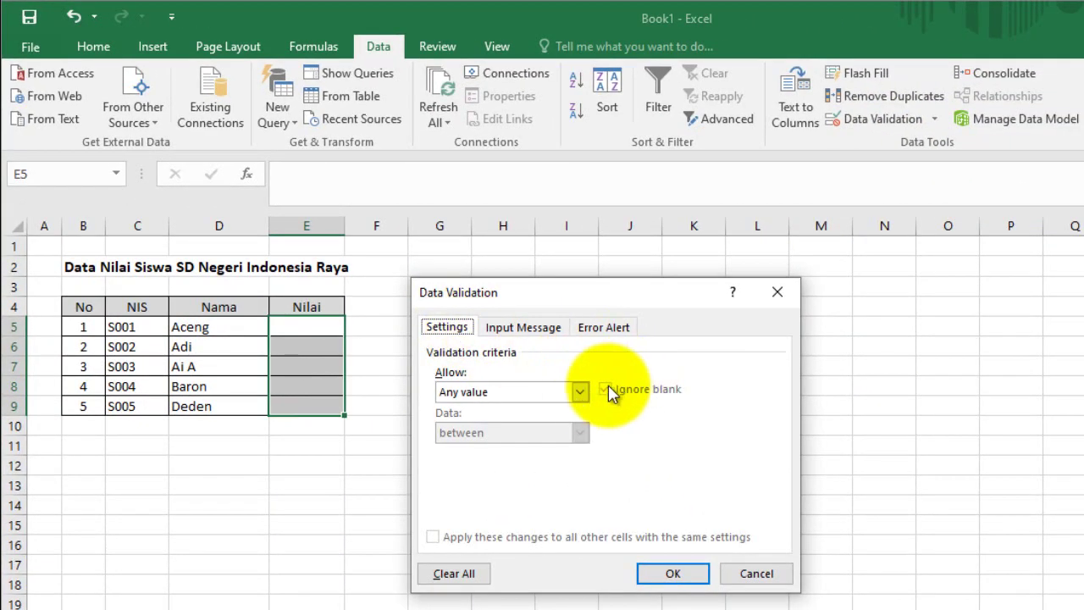
{"action": "left_click", "coordinate": [580, 391]}
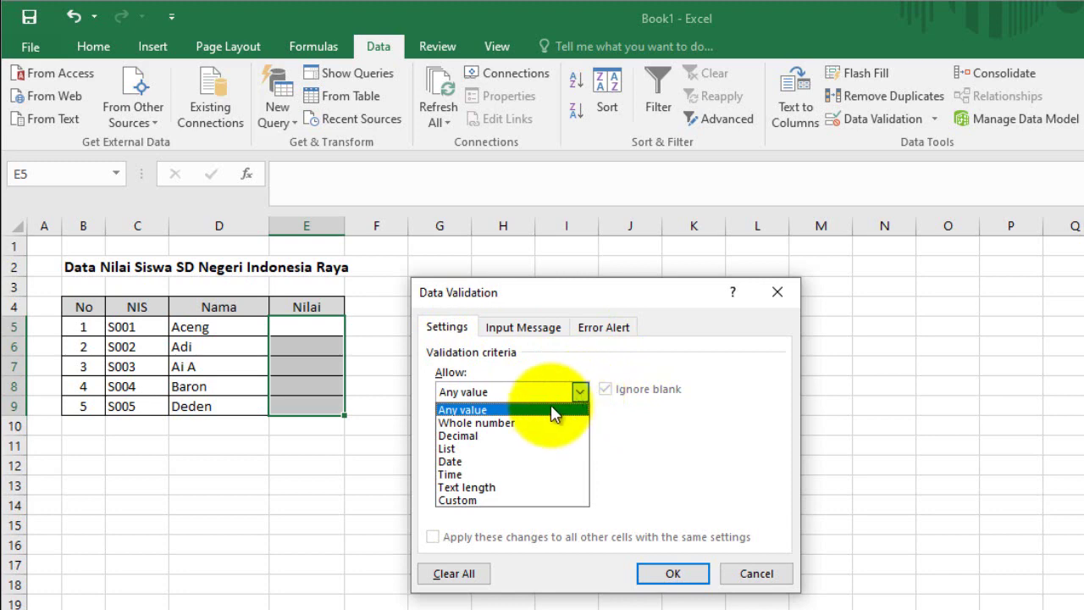
{"action": "left_click", "coordinate": [505, 422]}
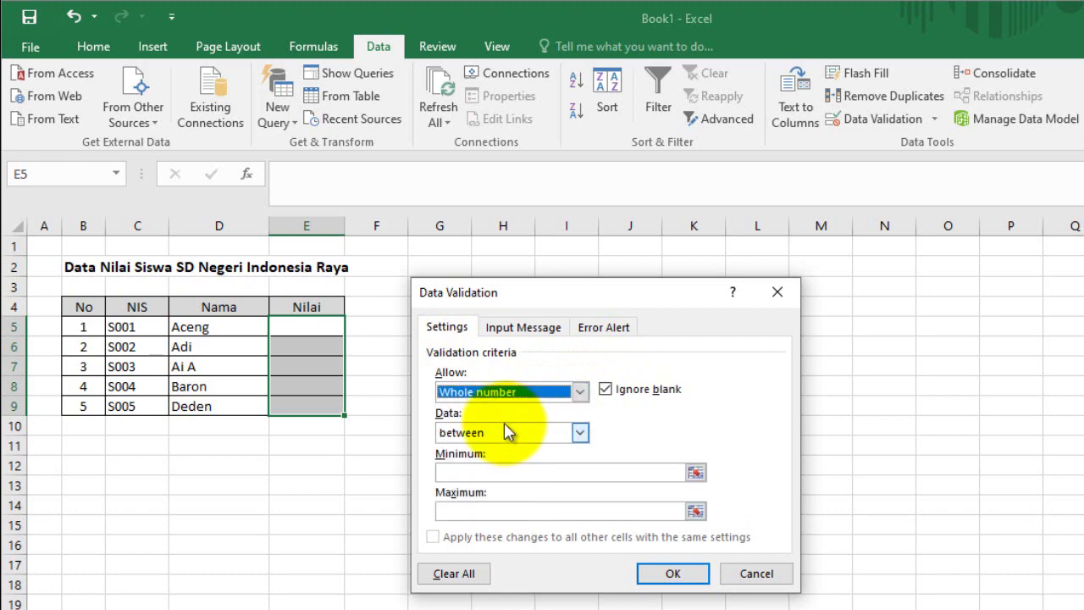
{"action": "left_click", "coordinate": [580, 432]}
{"action": "left_click", "coordinate": [582, 432]}
{"action": "left_click", "coordinate": [475, 474]}
{"action": "type", "text": "0"}
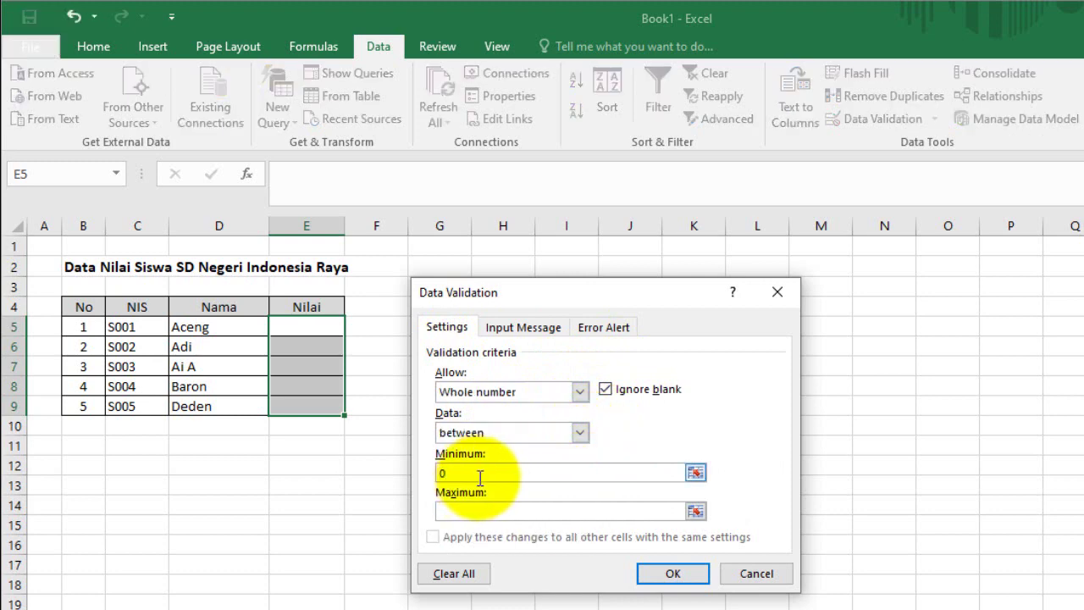
{"action": "left_click", "coordinate": [476, 511]}
{"action": "type", "text": "100"}
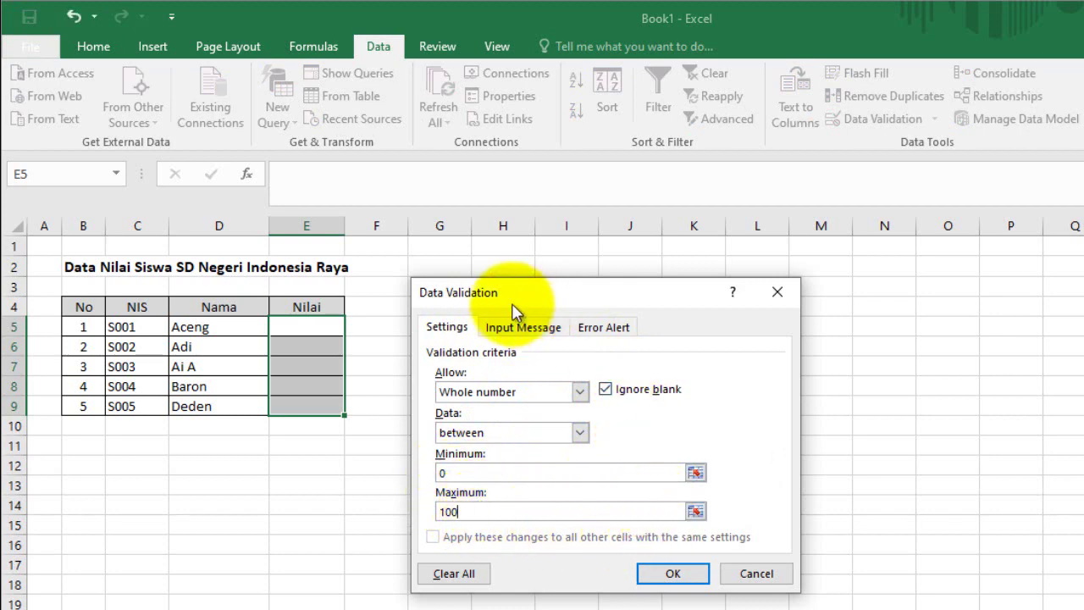
Step: Turn off the input message and set an 'Error' alert reading 'Nilai antar 0 - 100'
{"action": "left_click", "coordinate": [524, 327]}
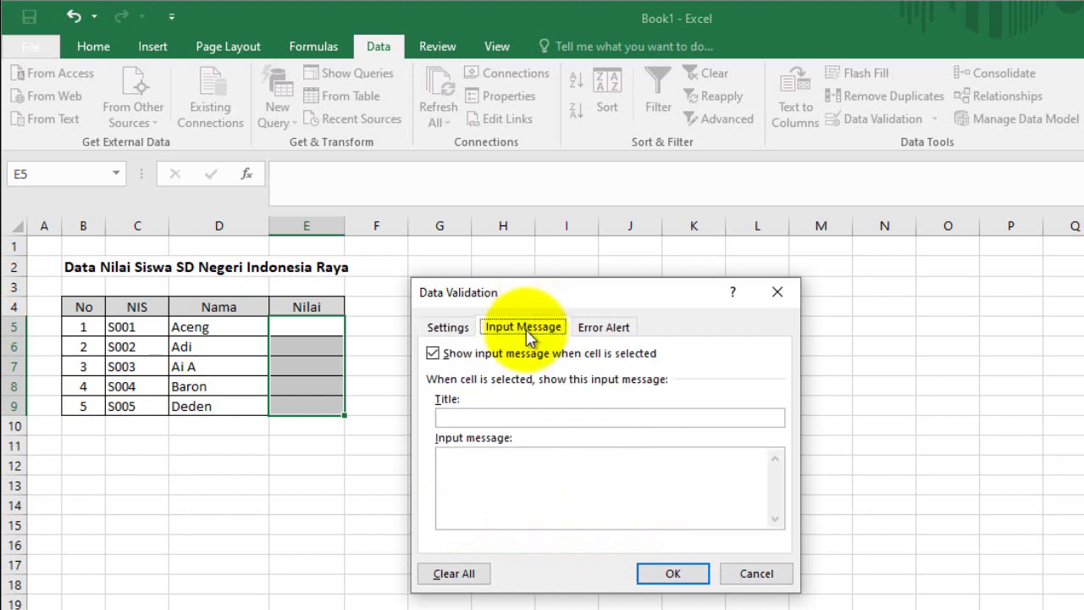
{"action": "left_click", "coordinate": [434, 353]}
{"action": "left_click", "coordinate": [604, 327]}
{"action": "left_click", "coordinate": [641, 417]}
{"action": "type", "text": "Nilai antar 0 - 100"}
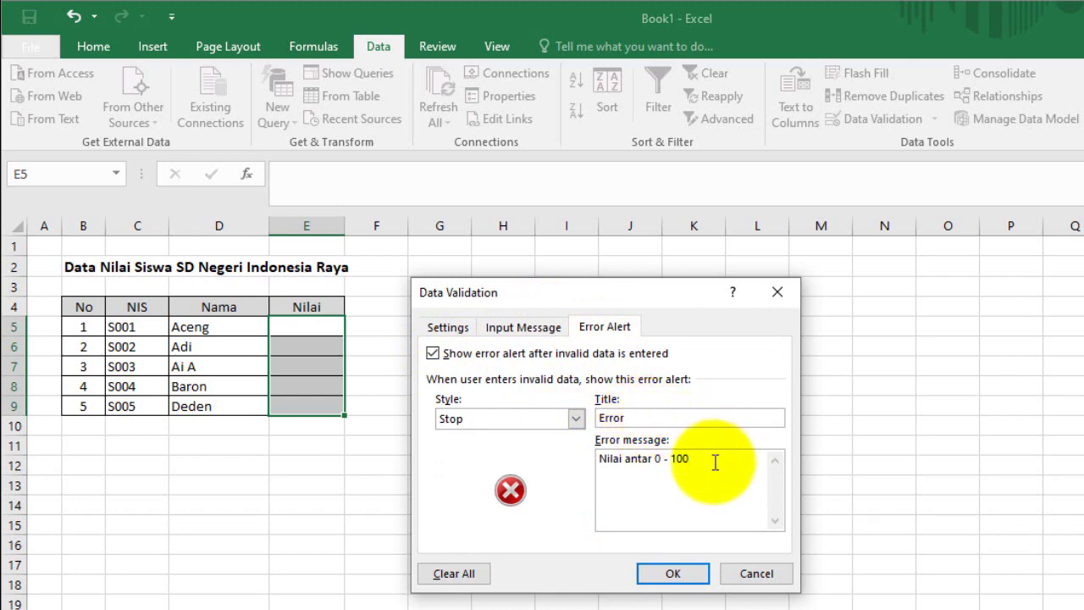
{"action": "left_click_drag", "start_coordinate": [691, 458], "coordinate": [599, 458]}
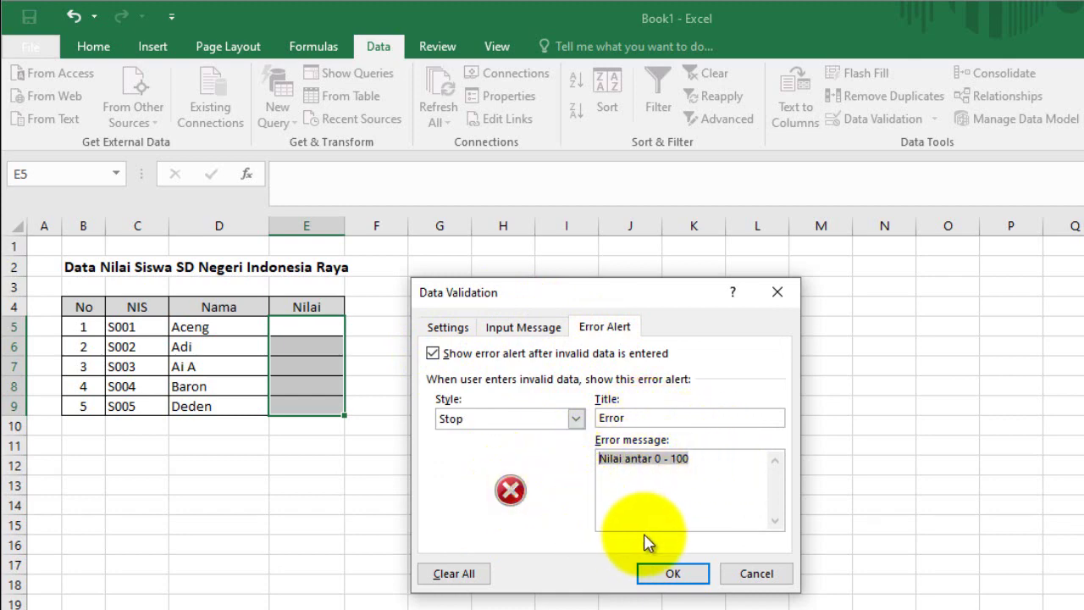
Step: Apply the Nilai rule and enter scores 0, 99 and 100 in E5 to E7
{"action": "left_click", "coordinate": [656, 574]}
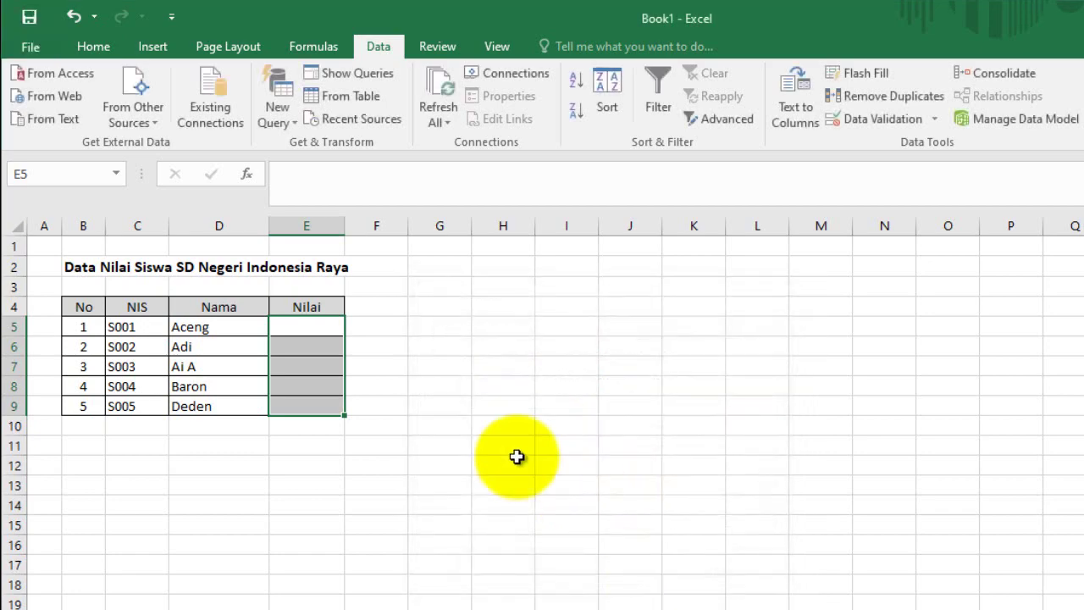
{"action": "left_click", "coordinate": [380, 331]}
{"action": "left_click", "coordinate": [311, 325]}
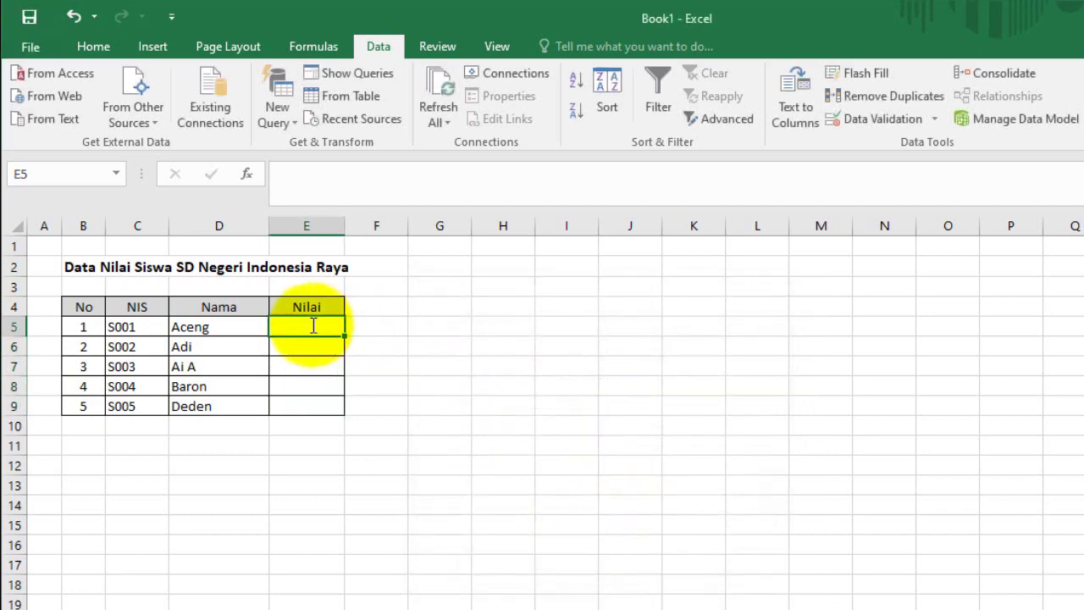
{"action": "type", "text": "0"}
{"action": "key", "text": "Return"}
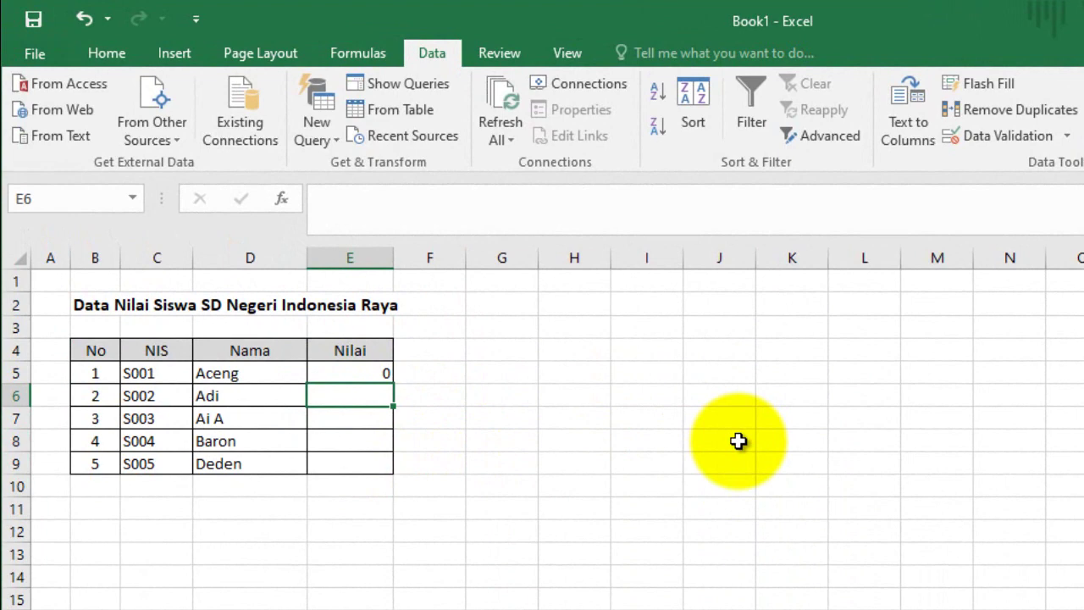
{"action": "type", "text": "99"}
{"action": "key", "text": "Return"}
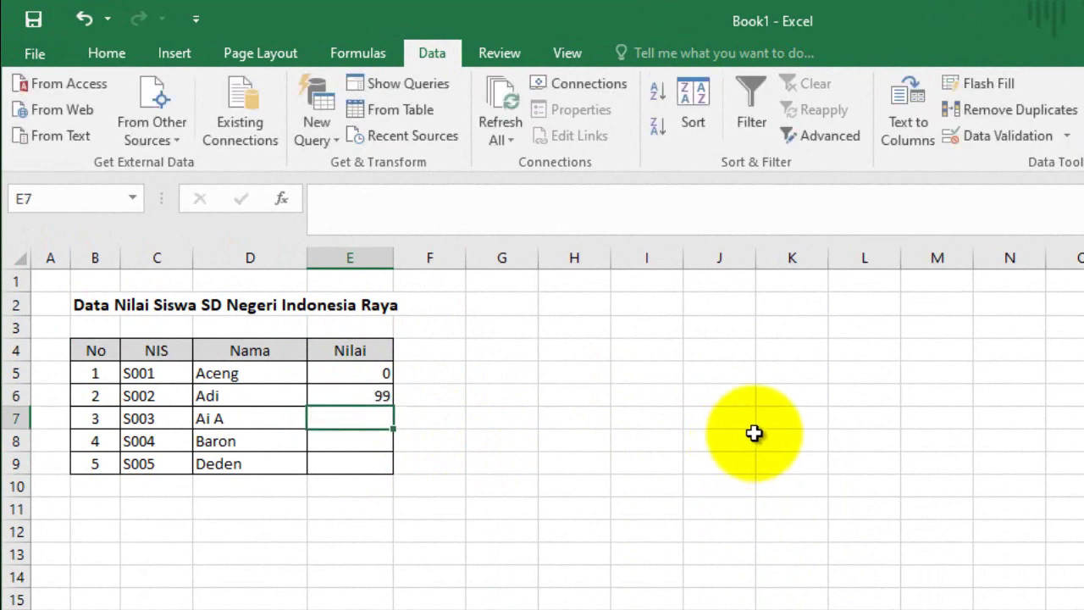
{"action": "type", "text": "100"}
{"action": "key", "text": "Return"}
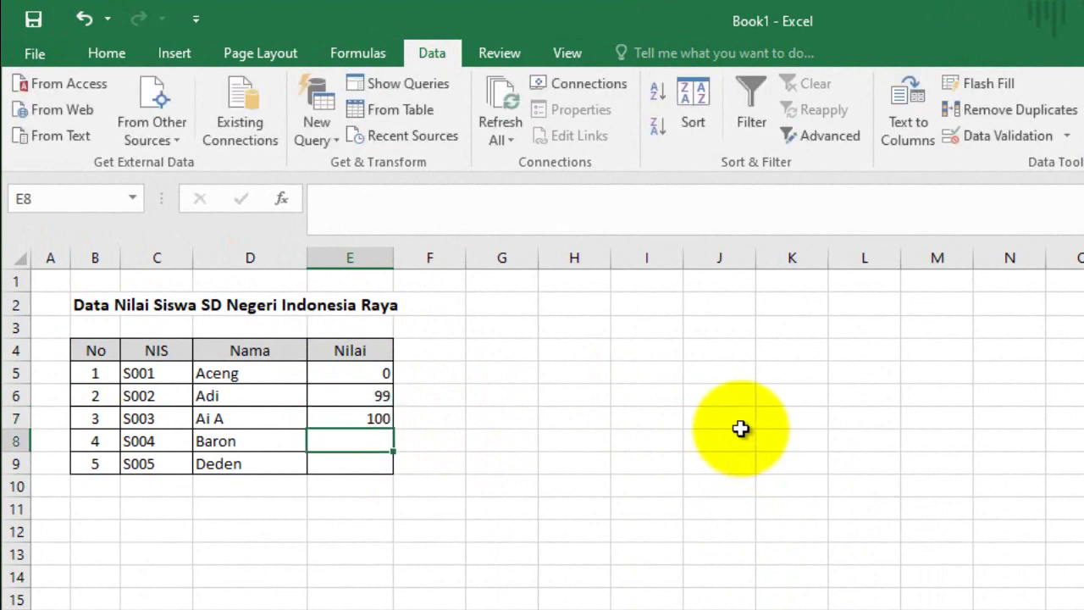
Step: Test 101 and -1 in E8, both rejected, then cancel the entry
{"action": "type", "text": "101"}
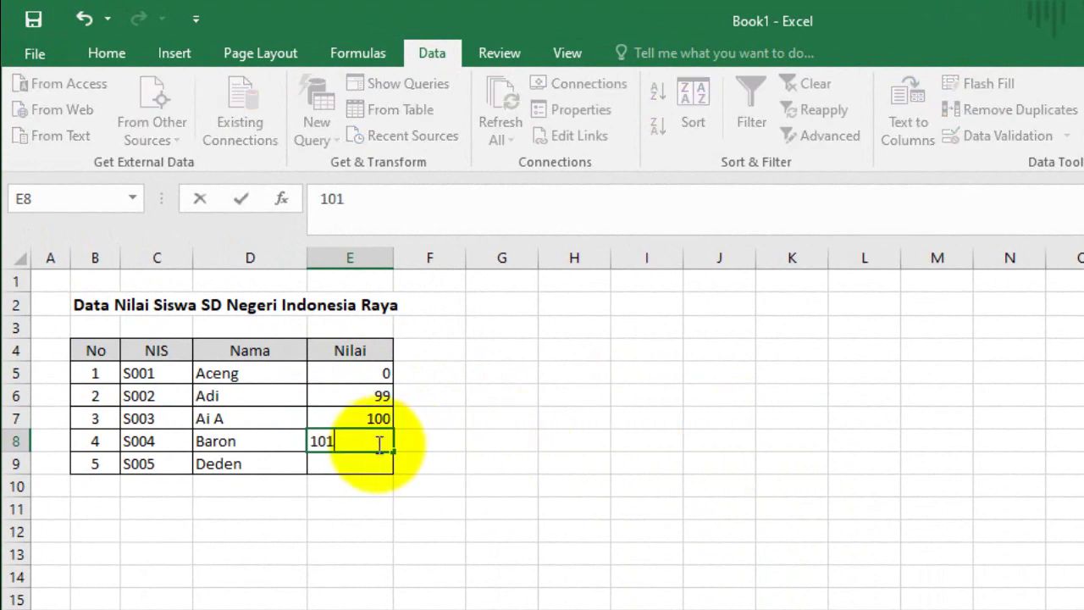
{"action": "key", "text": "Return"}
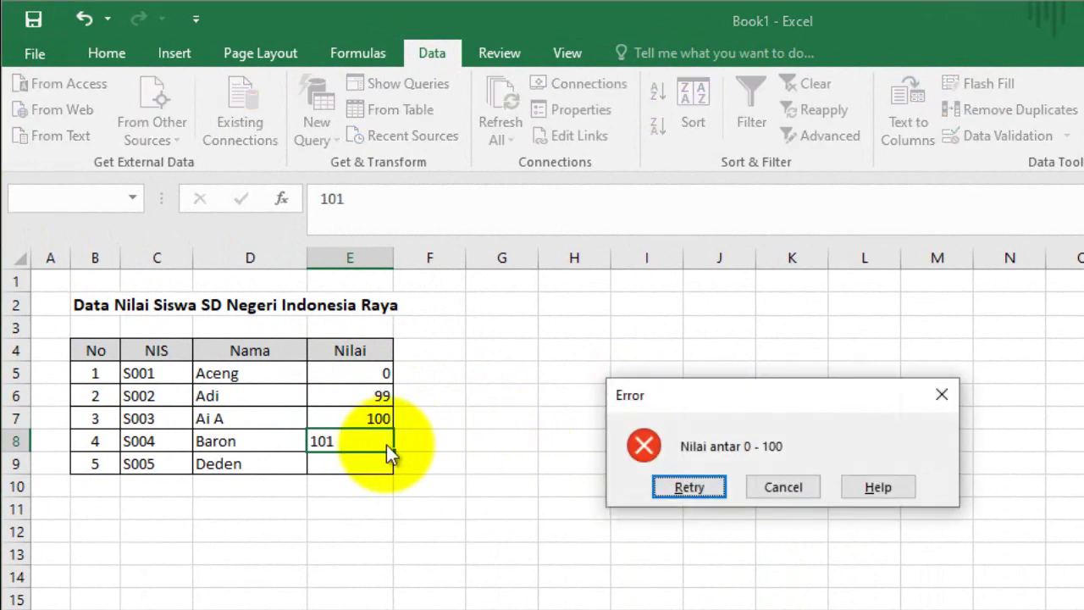
{"action": "left_click_drag", "start_coordinate": [692, 393], "coordinate": [551, 391]}
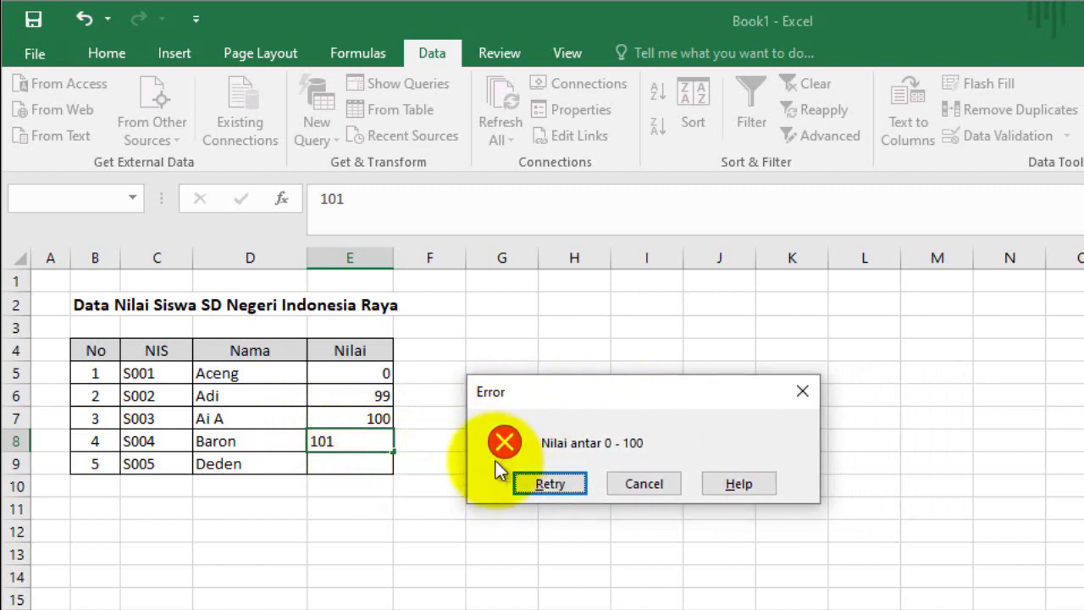
{"action": "left_click", "coordinate": [561, 490]}
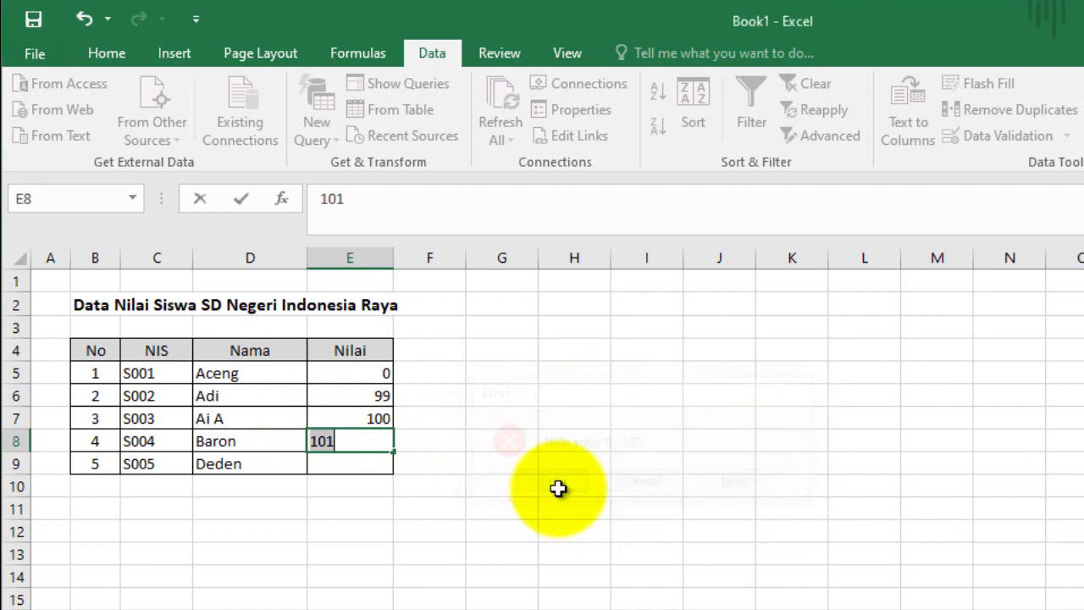
{"action": "left_click", "coordinate": [363, 434]}
{"action": "type", "text": "-1"}
{"action": "key", "text": "Return"}
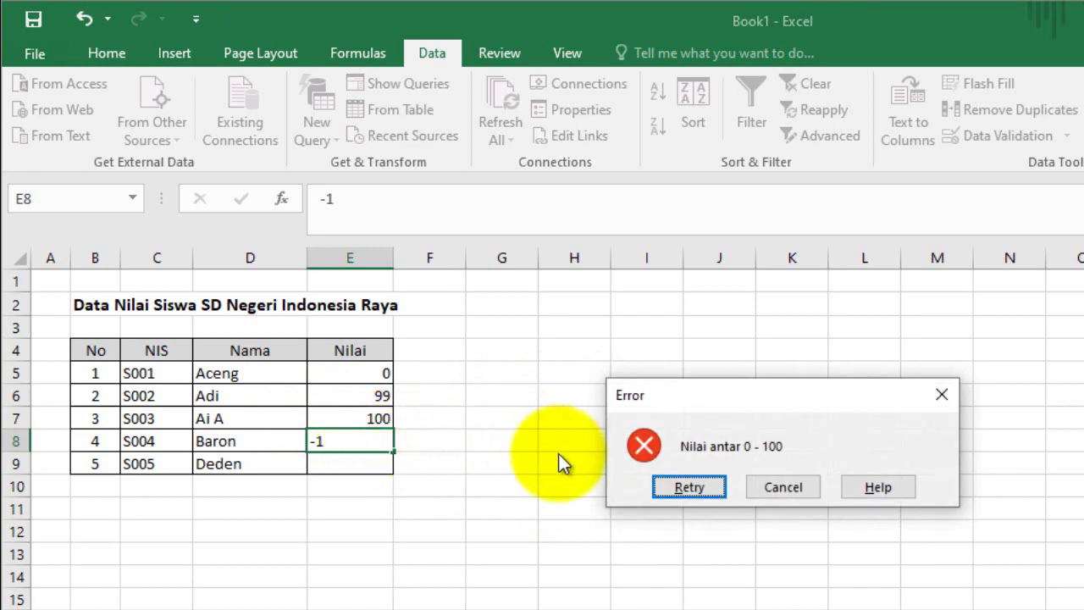
{"action": "left_click", "coordinate": [693, 490]}
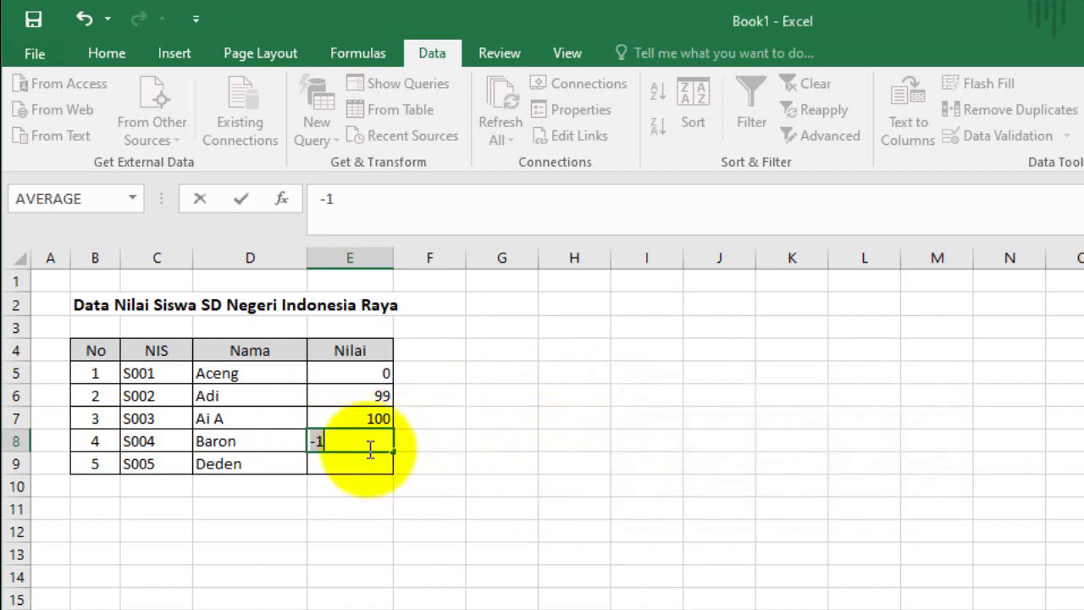
{"action": "key", "text": "Escape"}
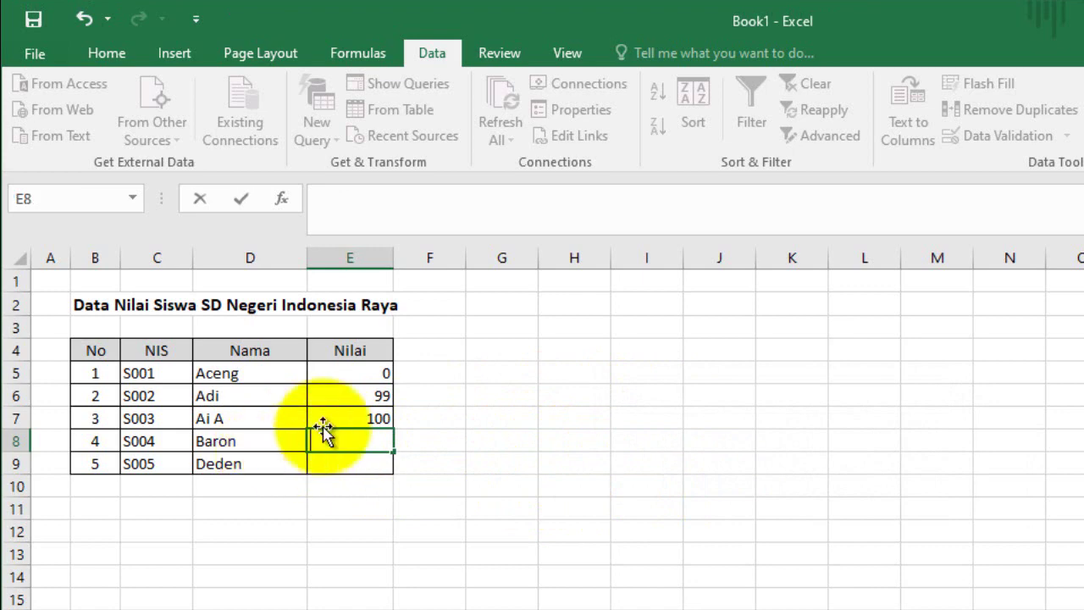
Step: Copy 100 down into E8:E9 and overwrite E5 and E6 with 100
{"action": "left_click", "coordinate": [356, 418]}
{"action": "left_click_drag", "start_coordinate": [394, 432], "coordinate": [394, 471]}
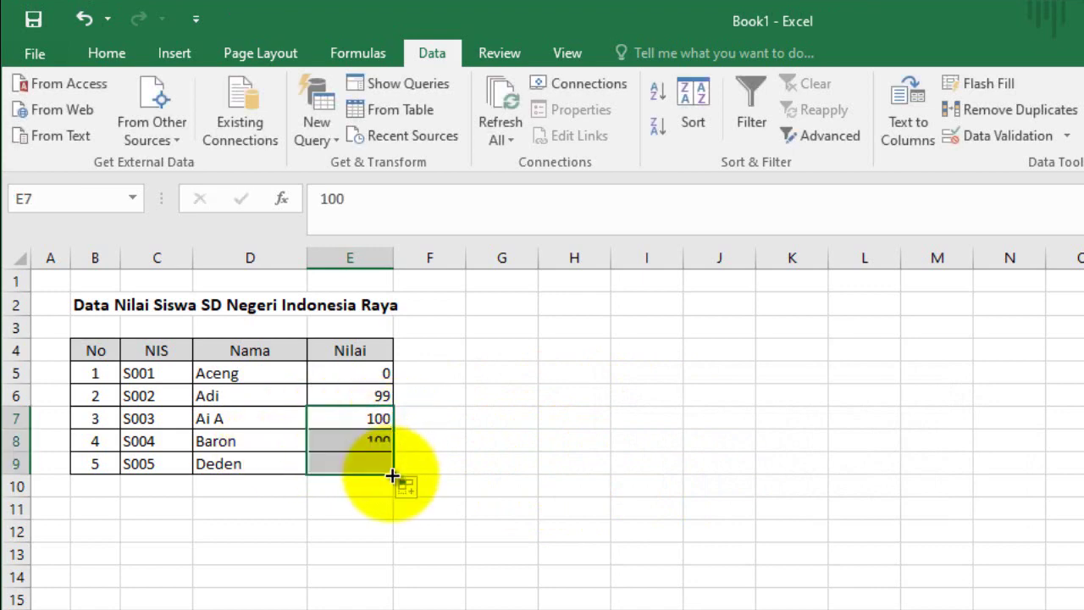
{"action": "left_click", "coordinate": [375, 377]}
{"action": "type", "text": "100"}
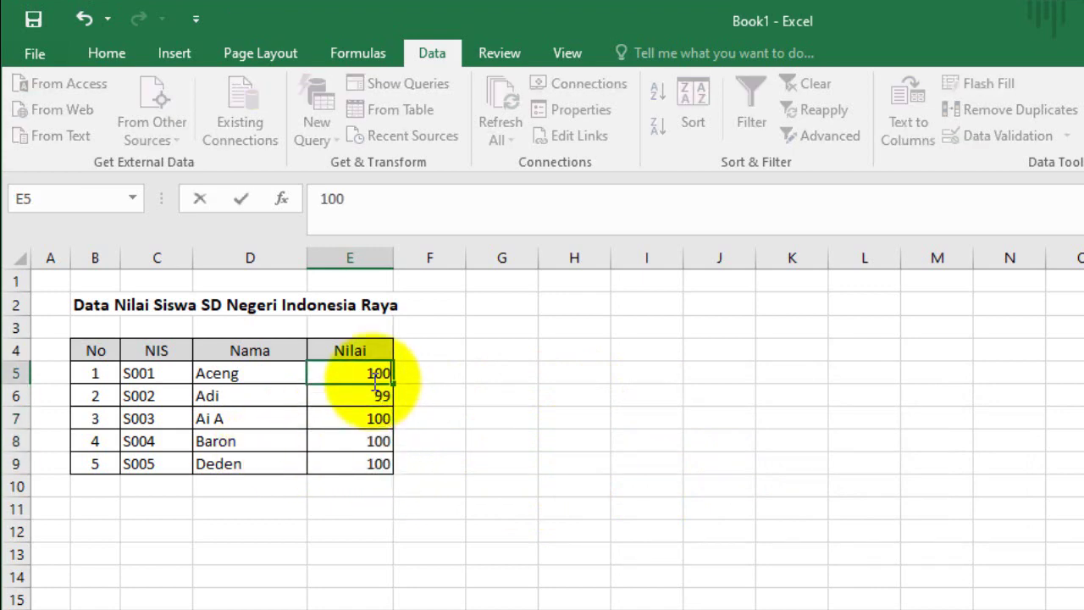
{"action": "left_click", "coordinate": [368, 392]}
{"action": "type", "text": "100"}
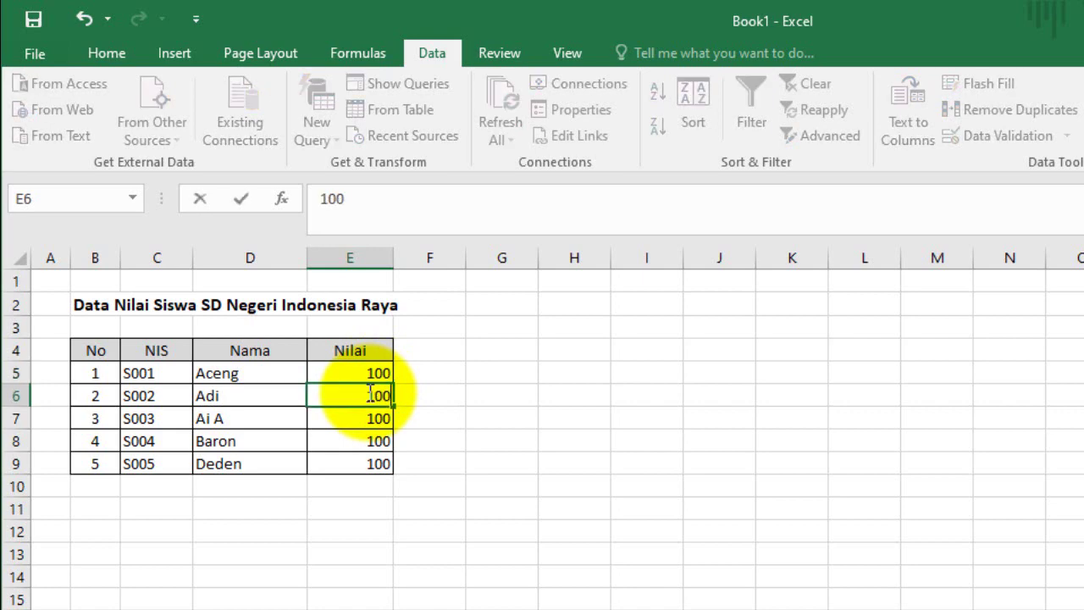
{"action": "left_click", "coordinate": [442, 441]}
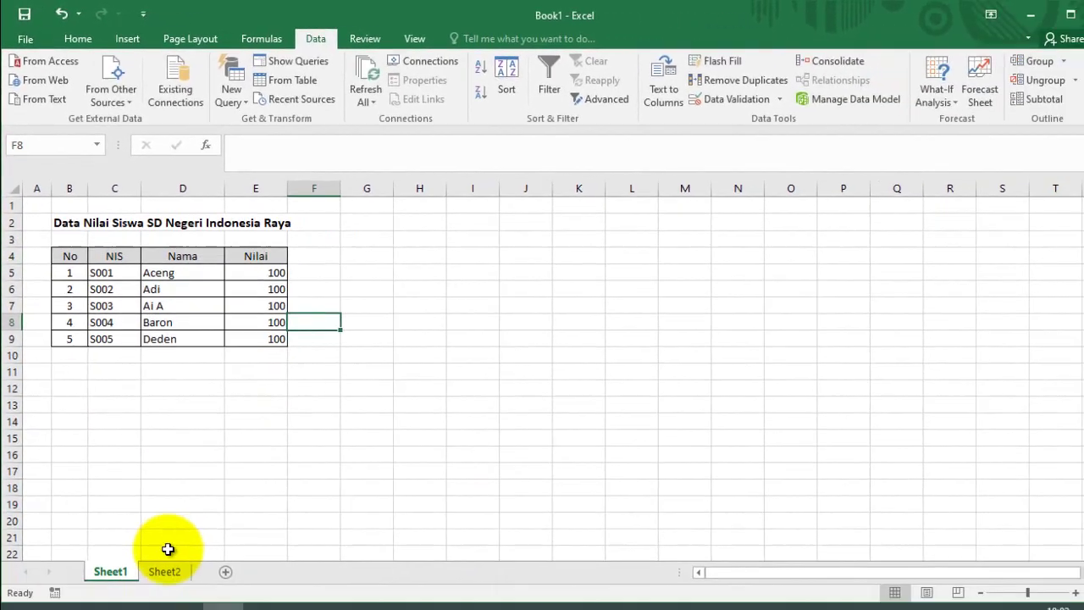
{"action": "left_click", "coordinate": [157, 548]}
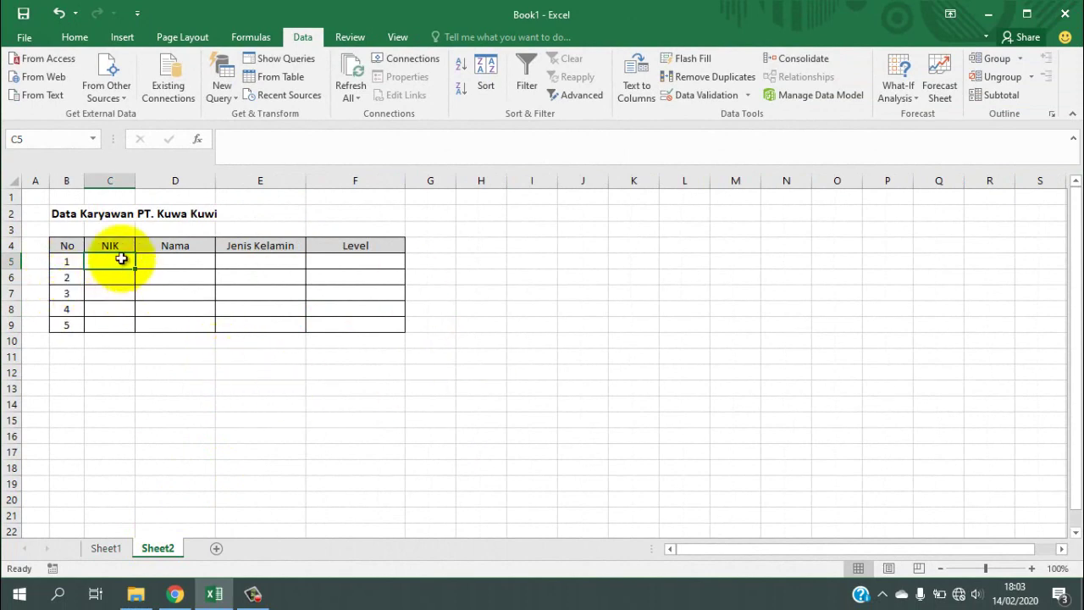
{"action": "left_click_drag", "start_coordinate": [121, 258], "coordinate": [118, 327]}
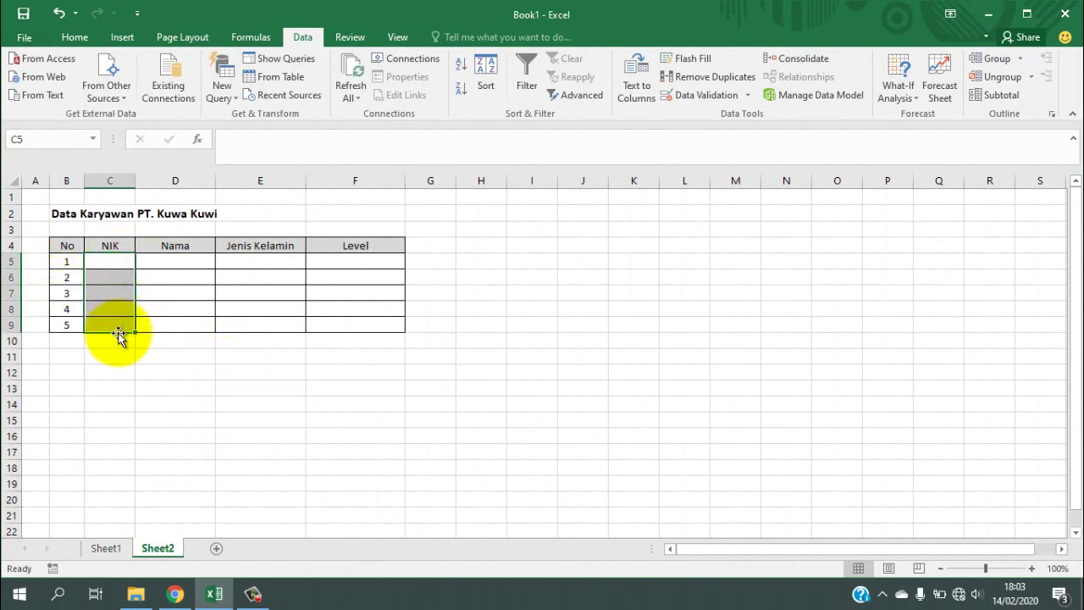
{"action": "left_click", "coordinate": [479, 229]}
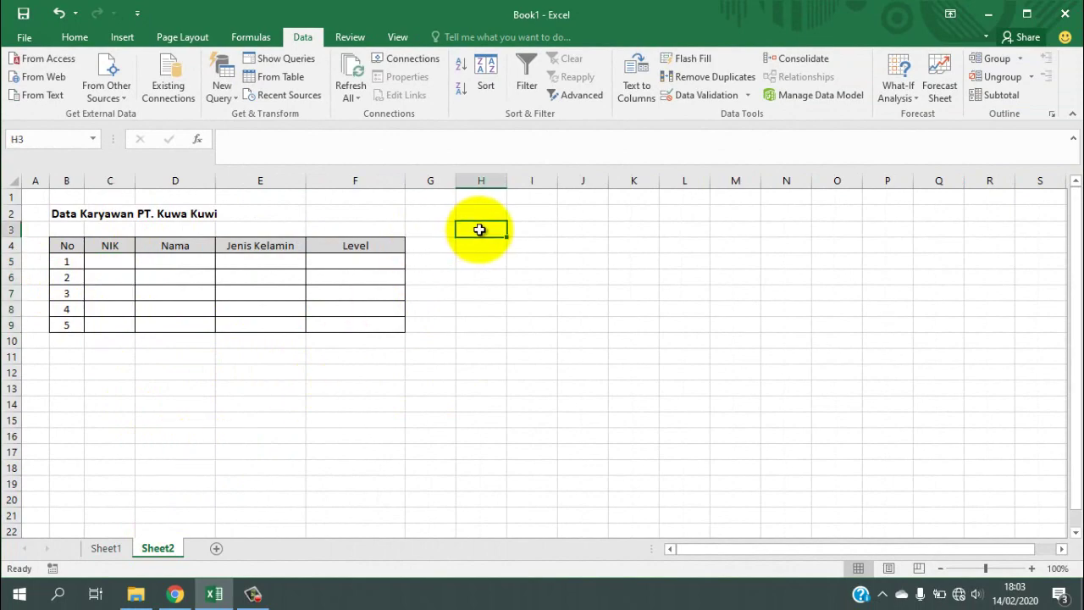
{"action": "type", "text": "K001"}
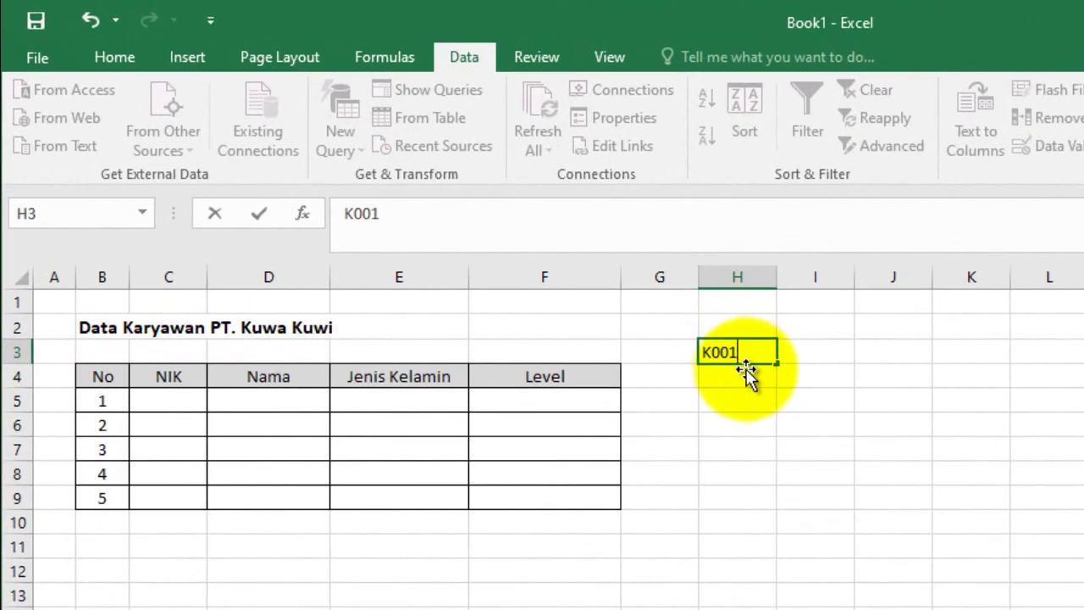
{"action": "key", "text": "Return"}
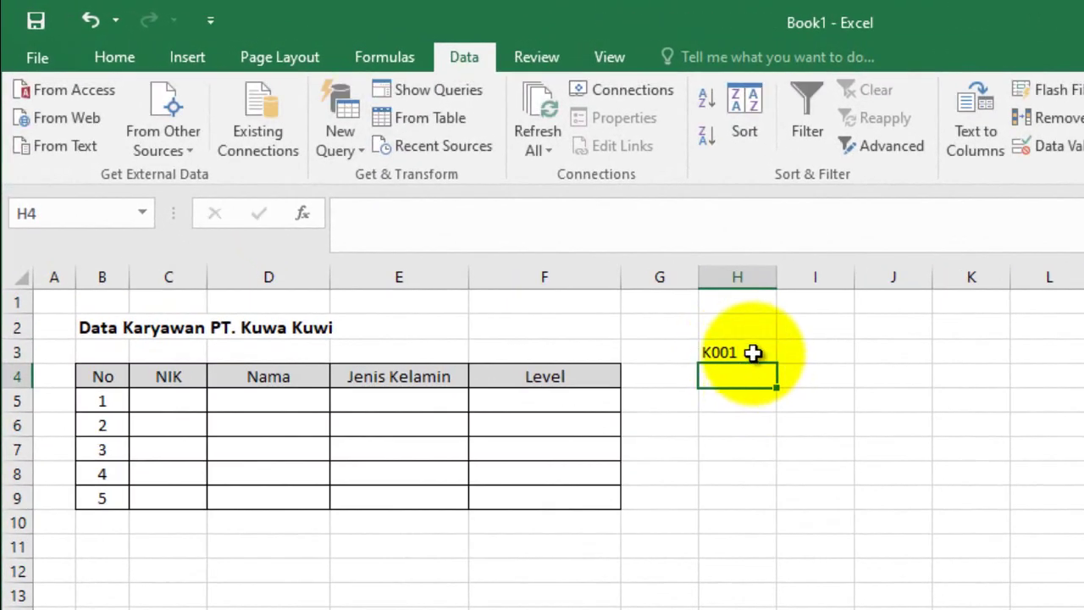
{"action": "left_click", "coordinate": [753, 353]}
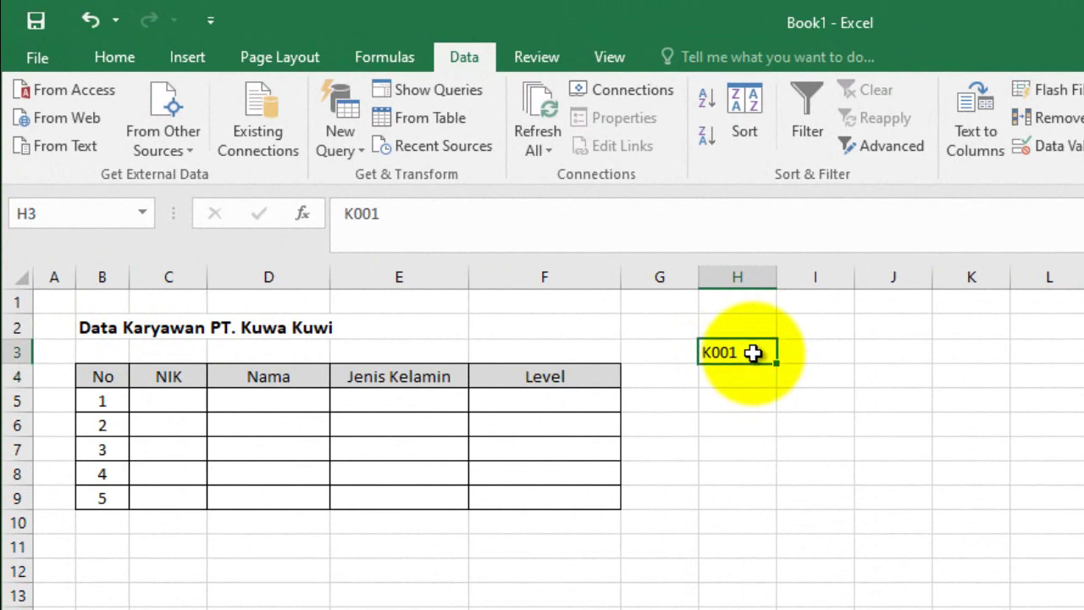
{"action": "left_click", "coordinate": [752, 368]}
{"action": "left_click", "coordinate": [745, 352]}
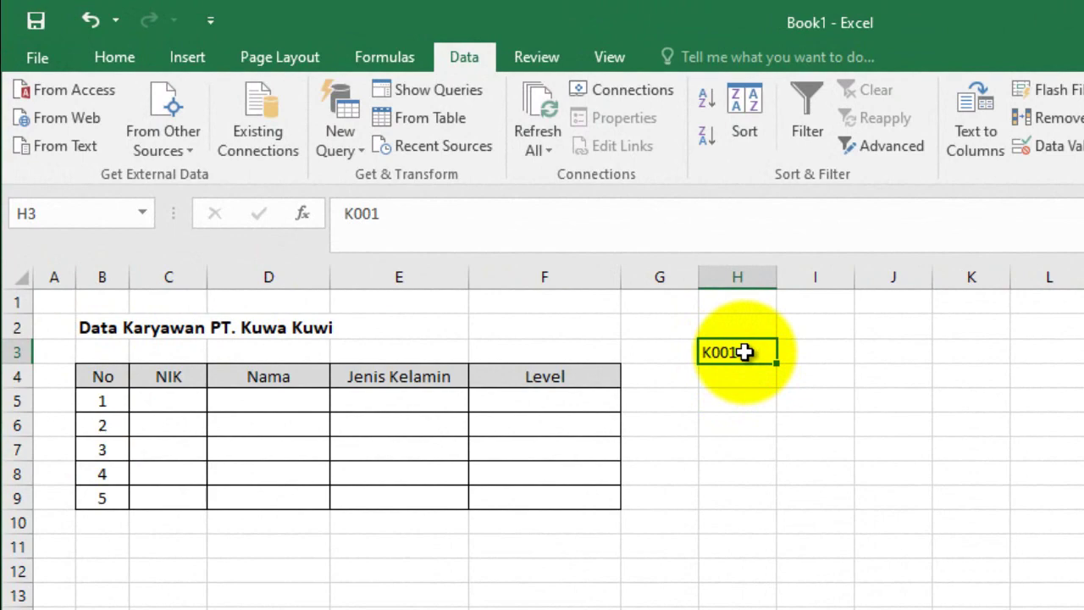
{"action": "key", "text": "Delete"}
Step: Restrict NIK cells C5:C9 to text whose length equals 4 via Data Validation
{"action": "mouse_move", "coordinate": [174, 397]}
{"action": "left_mouse_down"}
{"action": "mouse_move", "coordinate": [174, 458]}
{"action": "mouse_move", "coordinate": [150, 431]}
{"action": "left_mouse_up"}
{"action": "left_click", "coordinate": [908, 124]}
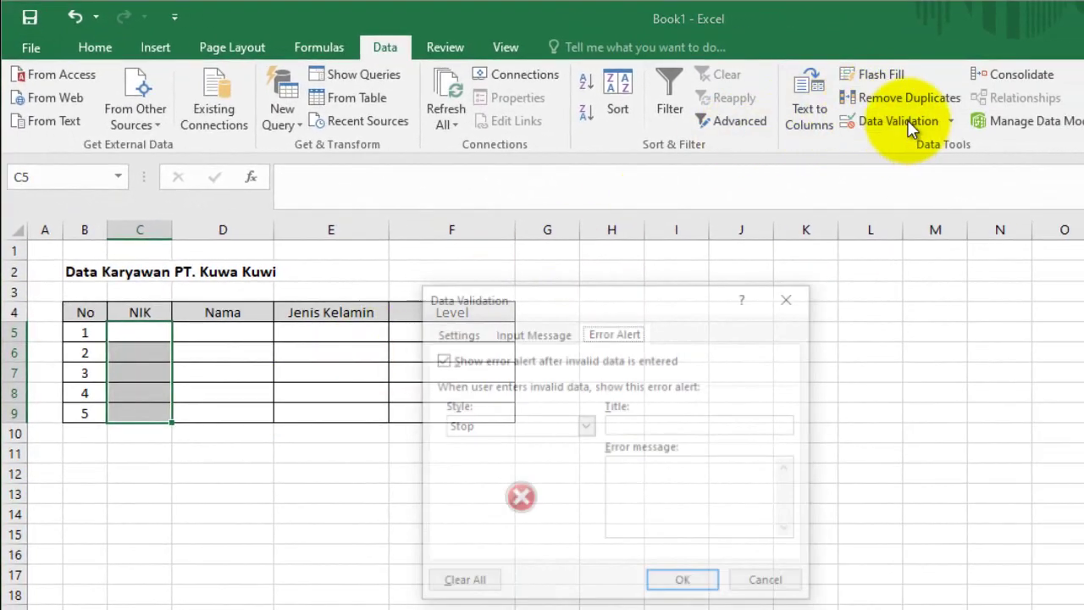
{"action": "left_click", "coordinate": [453, 333]}
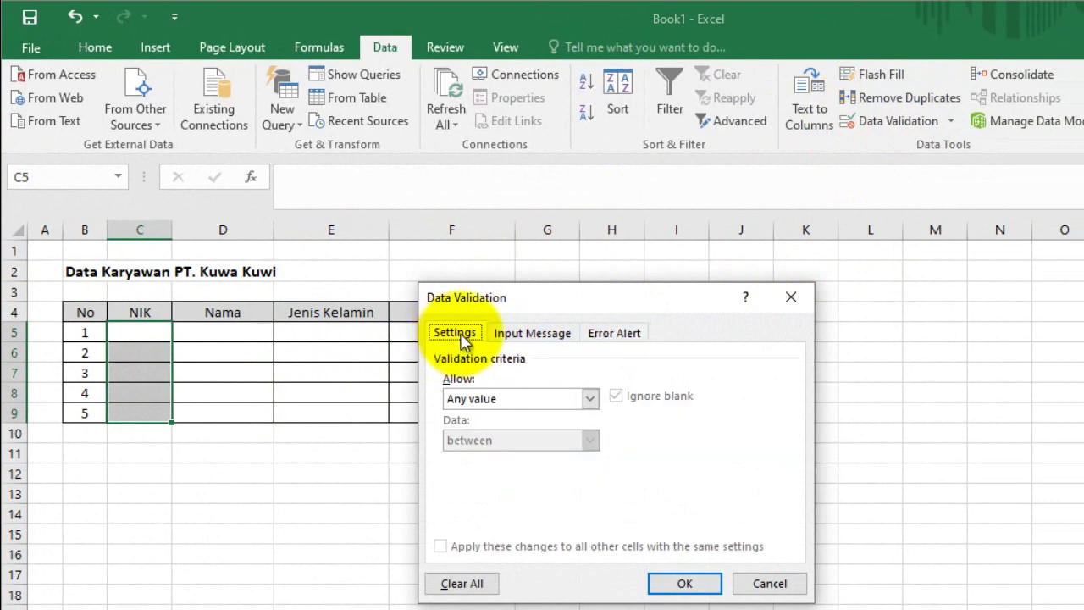
{"action": "left_click", "coordinate": [588, 399]}
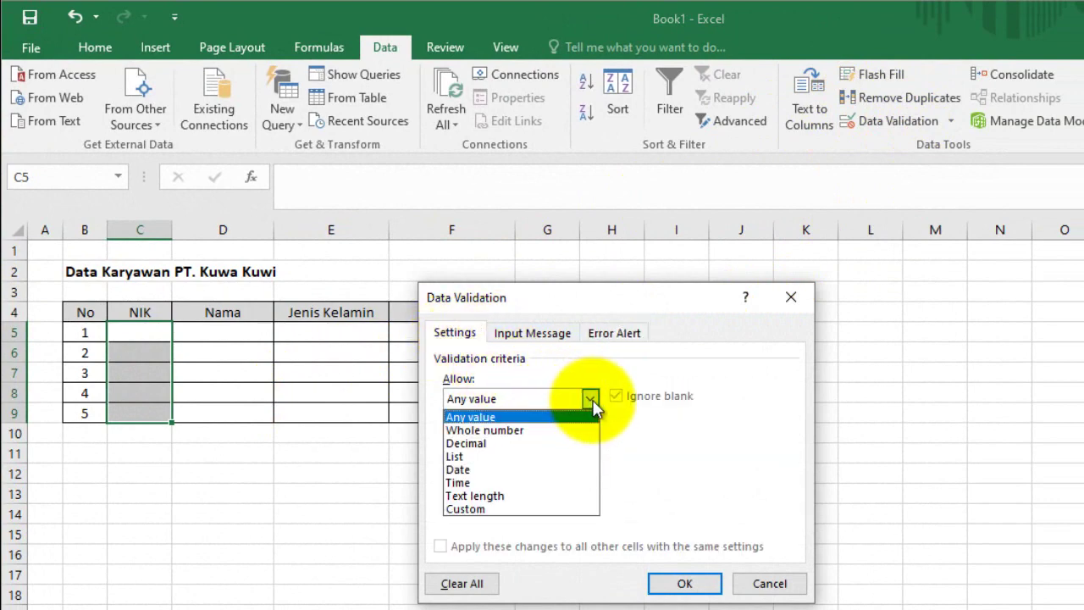
{"action": "left_click", "coordinate": [500, 496]}
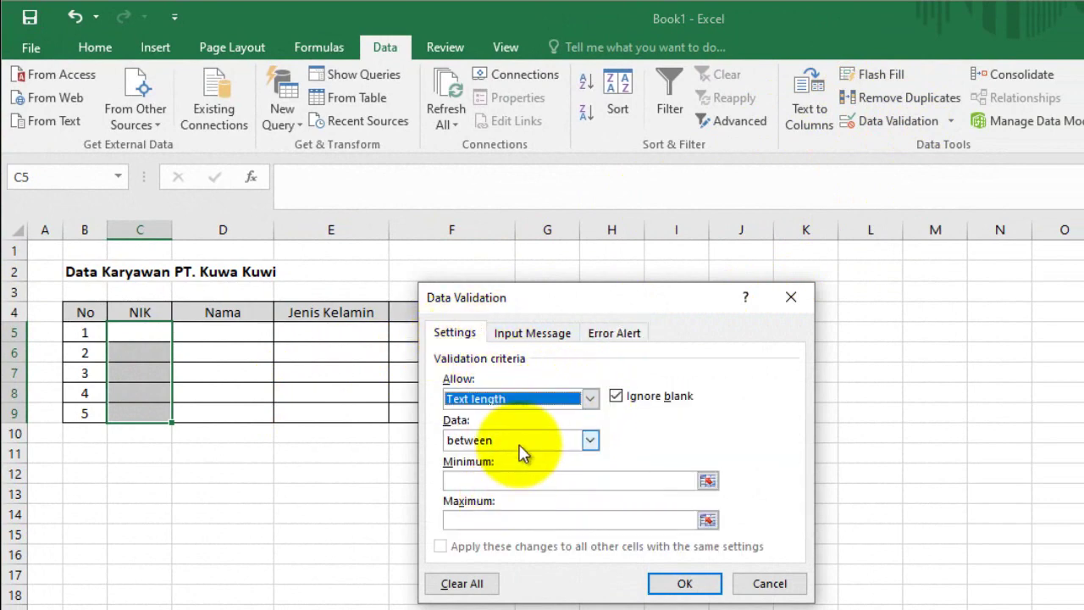
{"action": "left_click", "coordinate": [592, 440]}
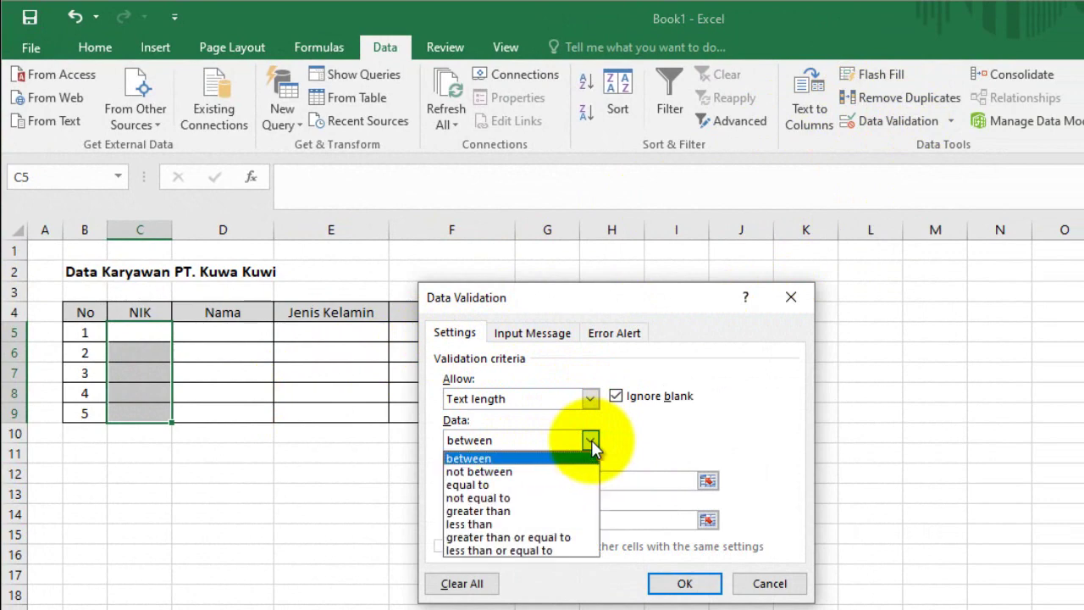
{"action": "left_click", "coordinate": [520, 485]}
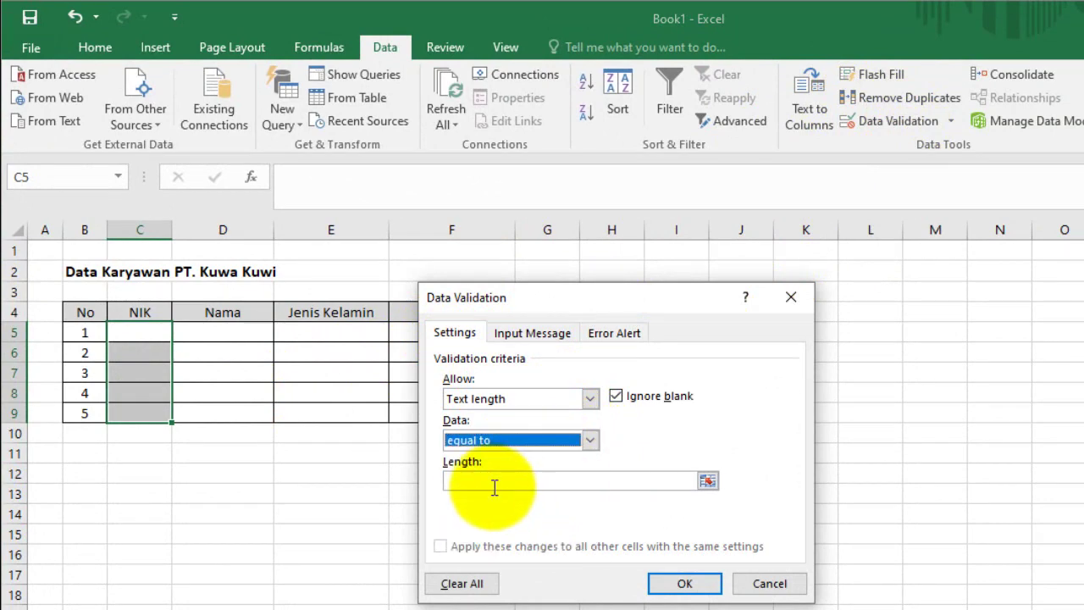
{"action": "left_click", "coordinate": [685, 583]}
{"action": "left_click", "coordinate": [626, 478]}
Step: Enter K001 in C5, then confirm the too-short K01 is rejected and cancel it
{"action": "left_click", "coordinate": [139, 330]}
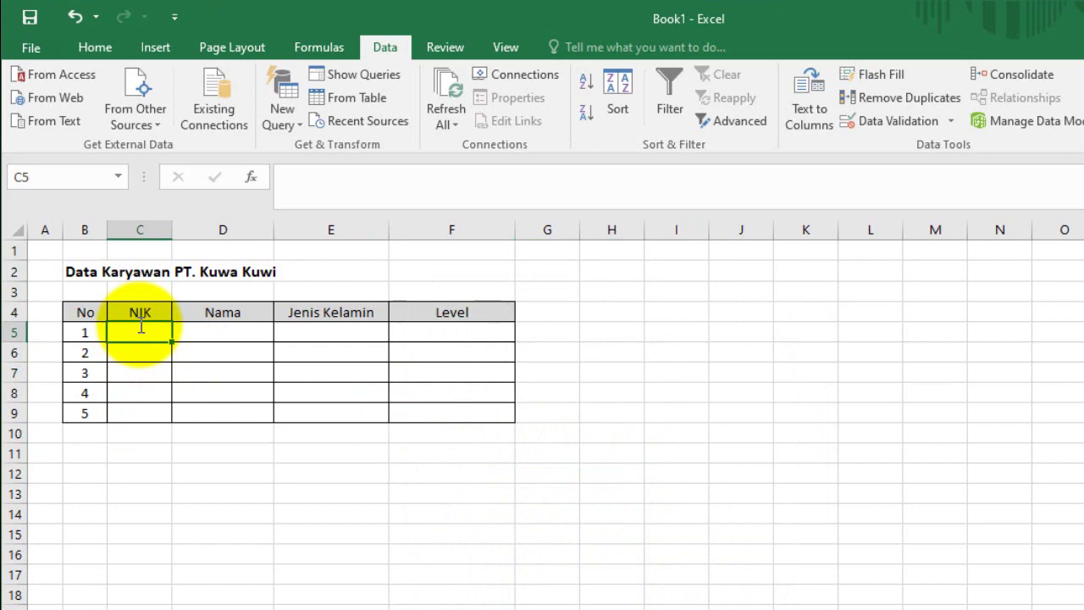
{"action": "type", "text": "K001"}
{"action": "key", "text": "Return"}
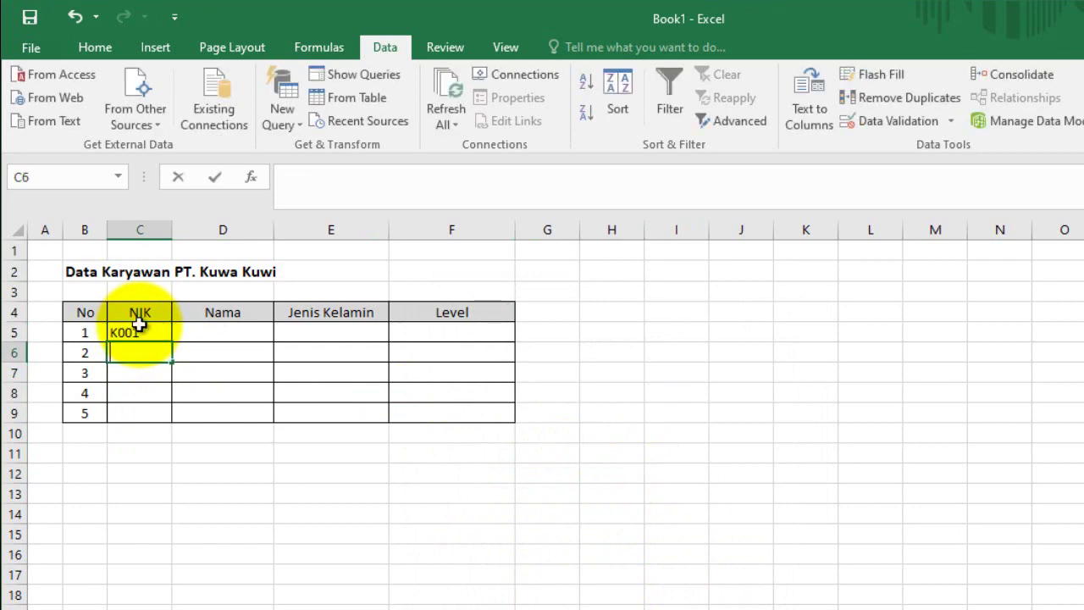
{"action": "type", "text": "K01"}
{"action": "key", "text": "Return"}
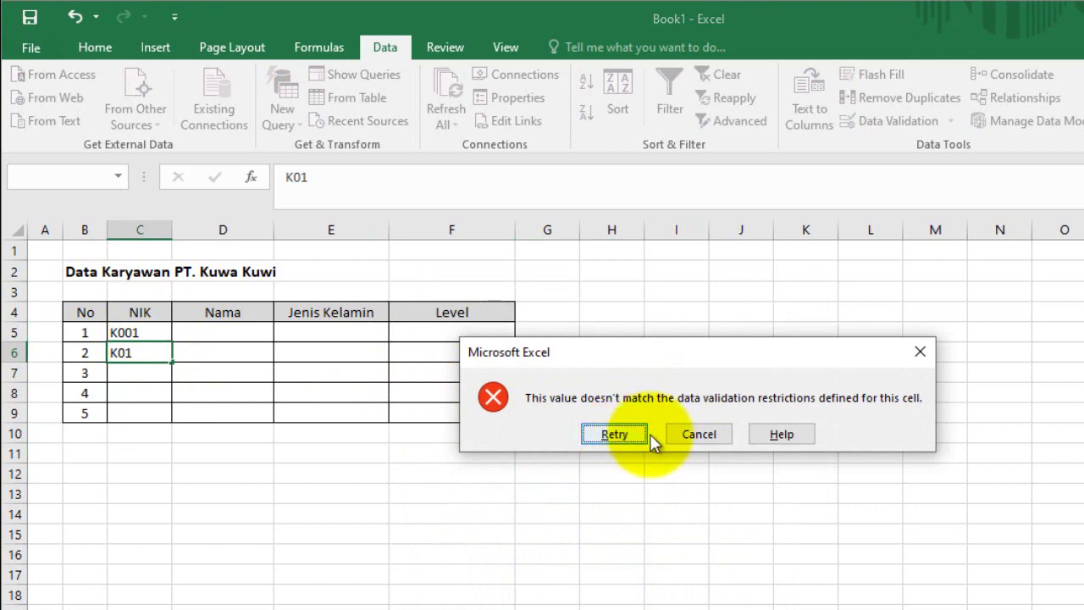
{"action": "left_click", "coordinate": [699, 434]}
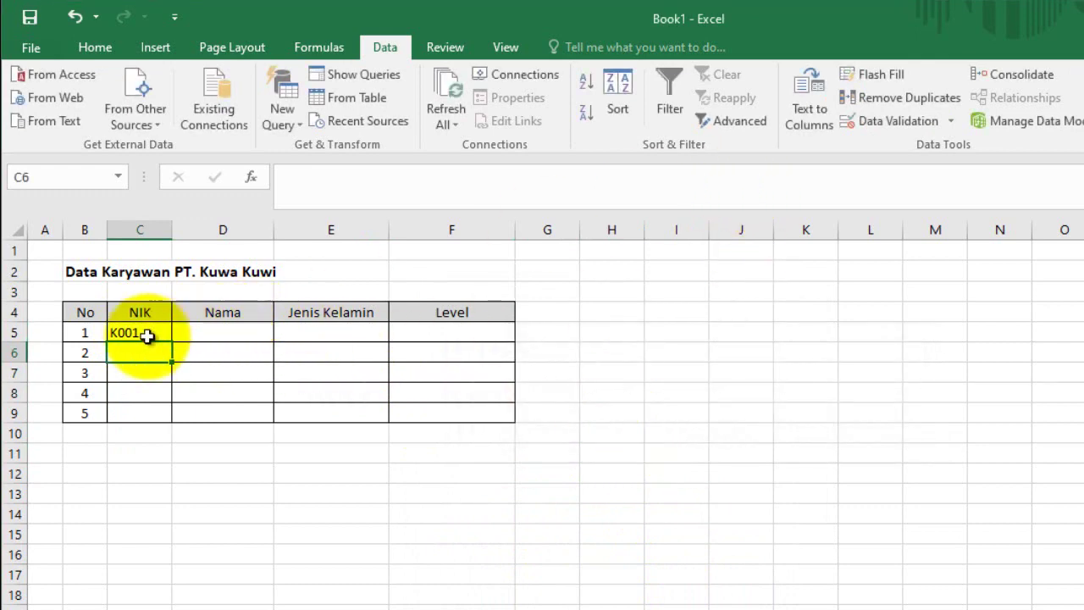
Step: Add an Error alert titled 'Error' reading 'NIK Harus 4 karakter' to C5:C9
{"action": "left_click_drag", "start_coordinate": [146, 331], "coordinate": [149, 414]}
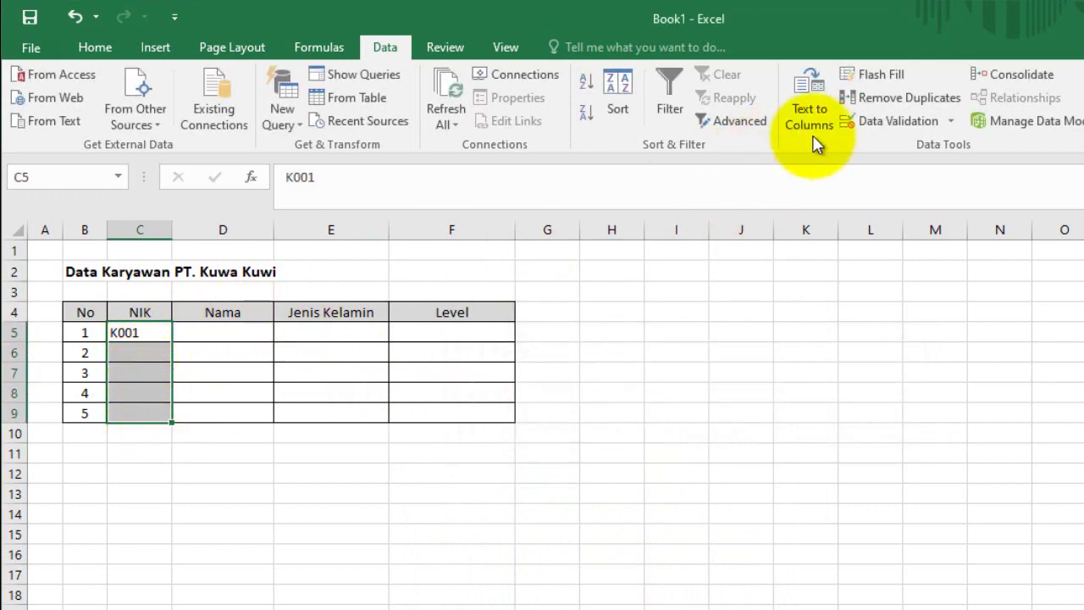
{"action": "left_click", "coordinate": [881, 122]}
{"action": "left_click", "coordinate": [535, 334]}
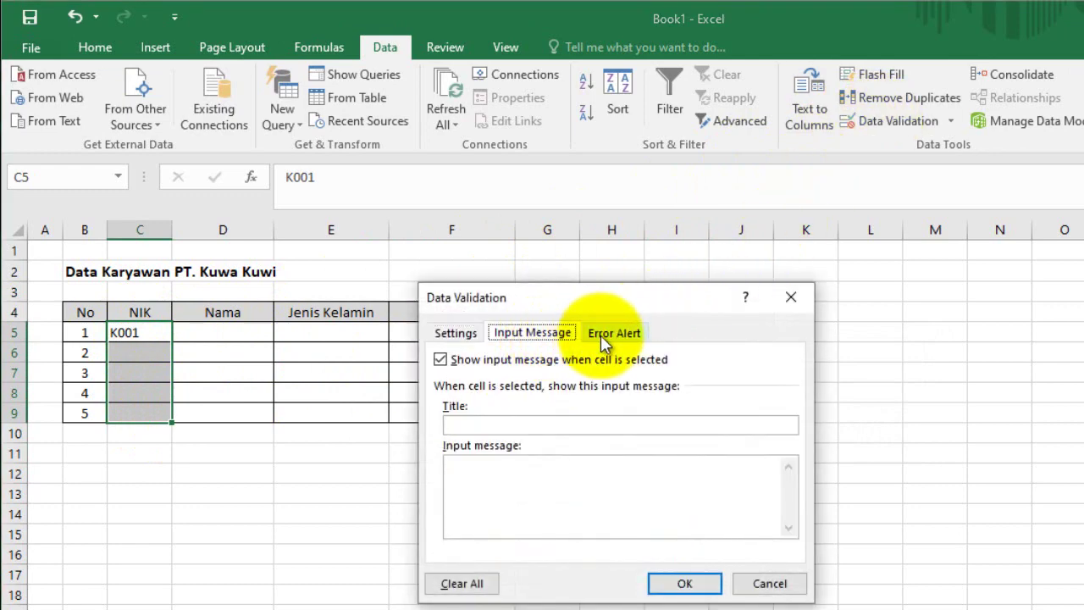
{"action": "left_click", "coordinate": [613, 332]}
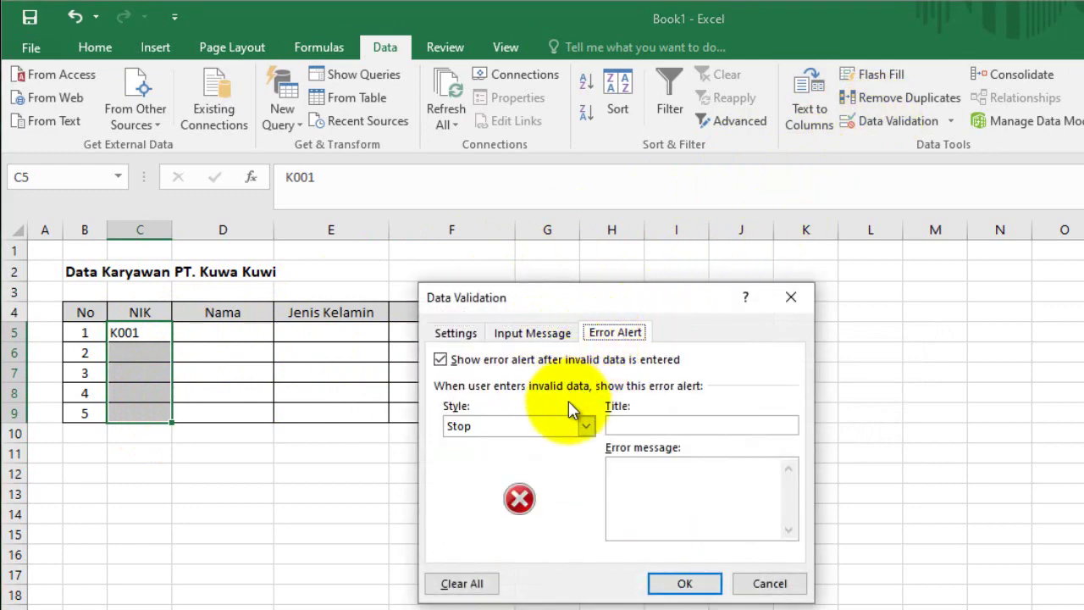
{"action": "left_click", "coordinate": [655, 425]}
{"action": "type", "text": "Error"}
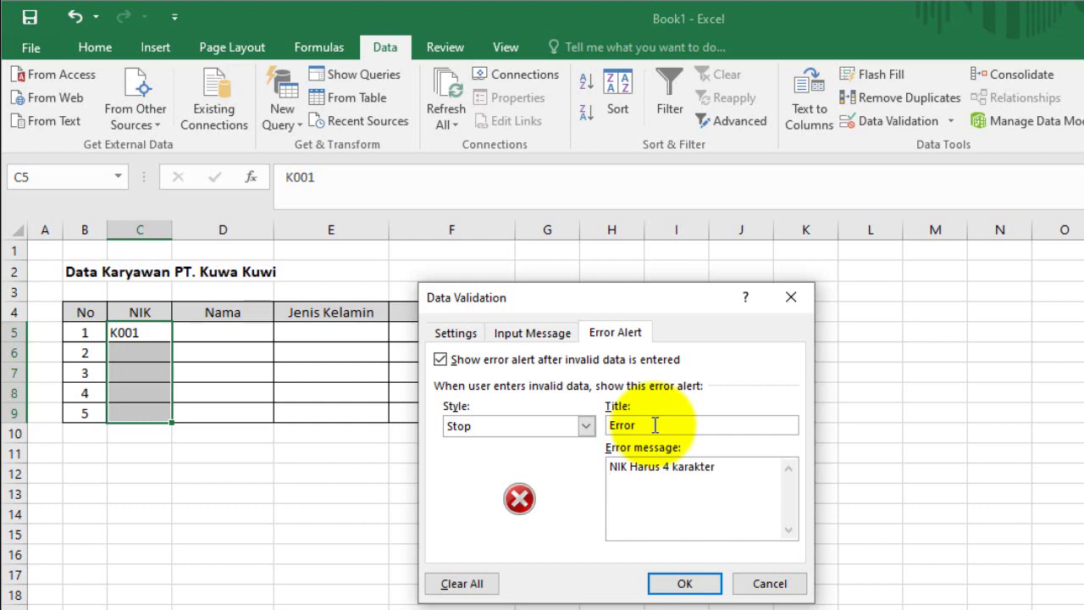
{"action": "left_click", "coordinate": [685, 583]}
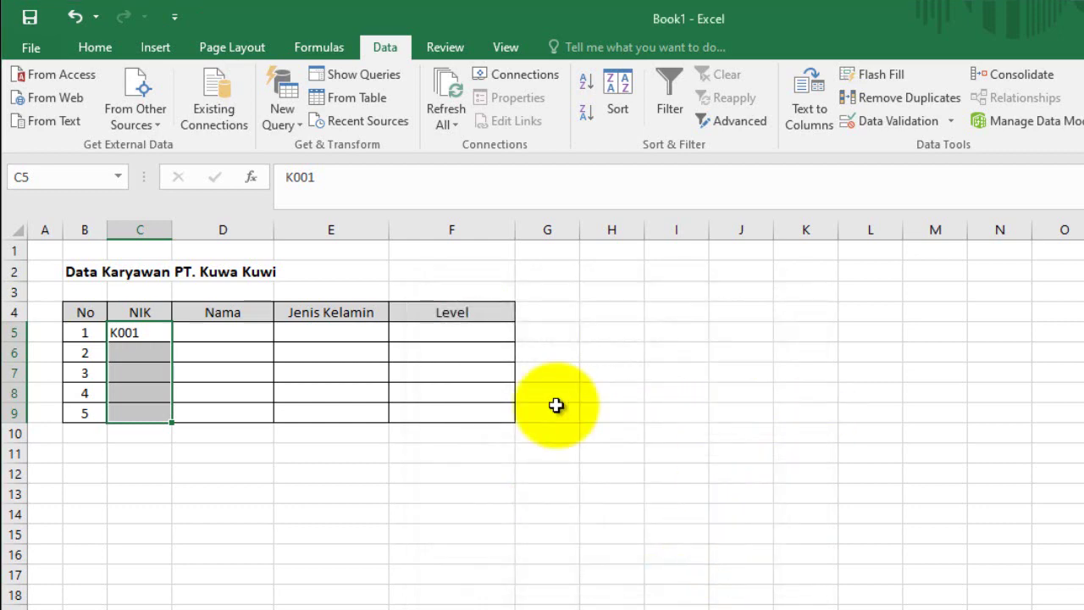
Step: Test the alert by entering the five-character K0001 in C6, then cancel it
{"action": "left_click", "coordinate": [141, 351]}
{"action": "type", "text": "K001"}
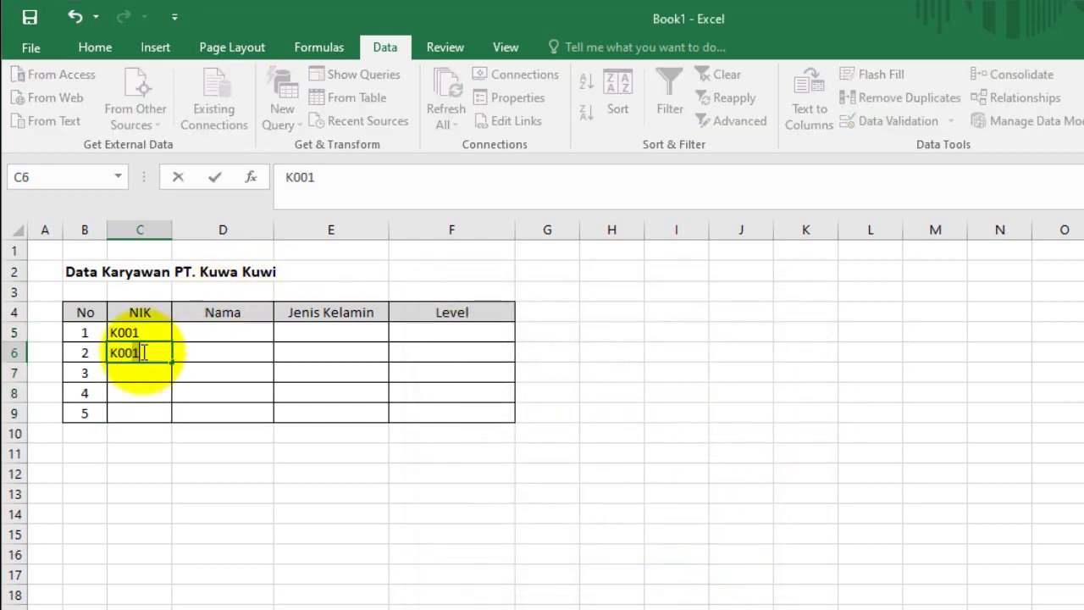
{"action": "type", "text": "0"}
{"action": "key", "text": "Return"}
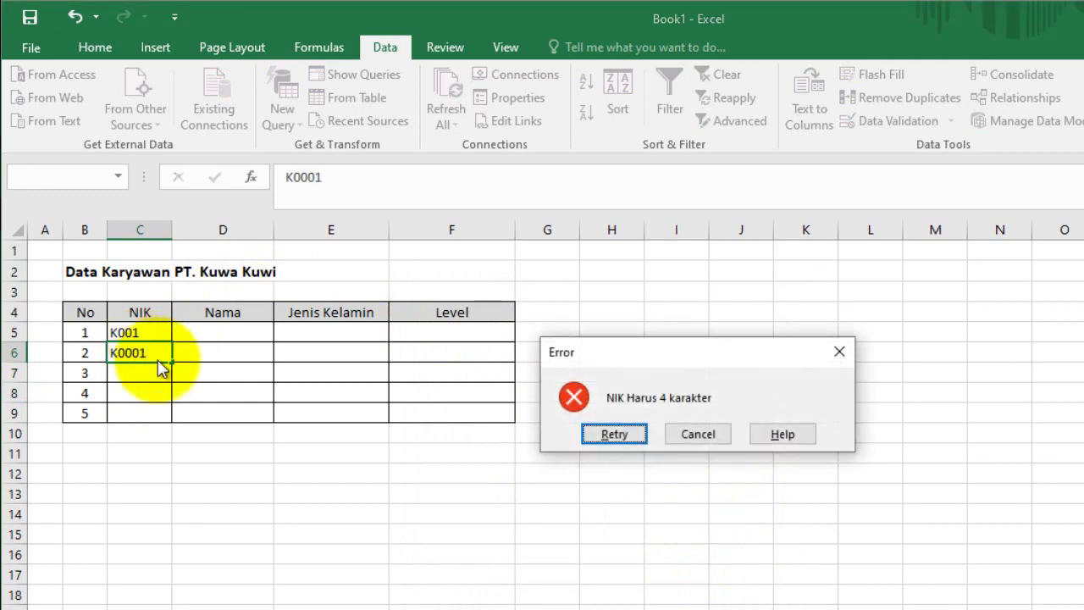
{"action": "left_click", "coordinate": [616, 434]}
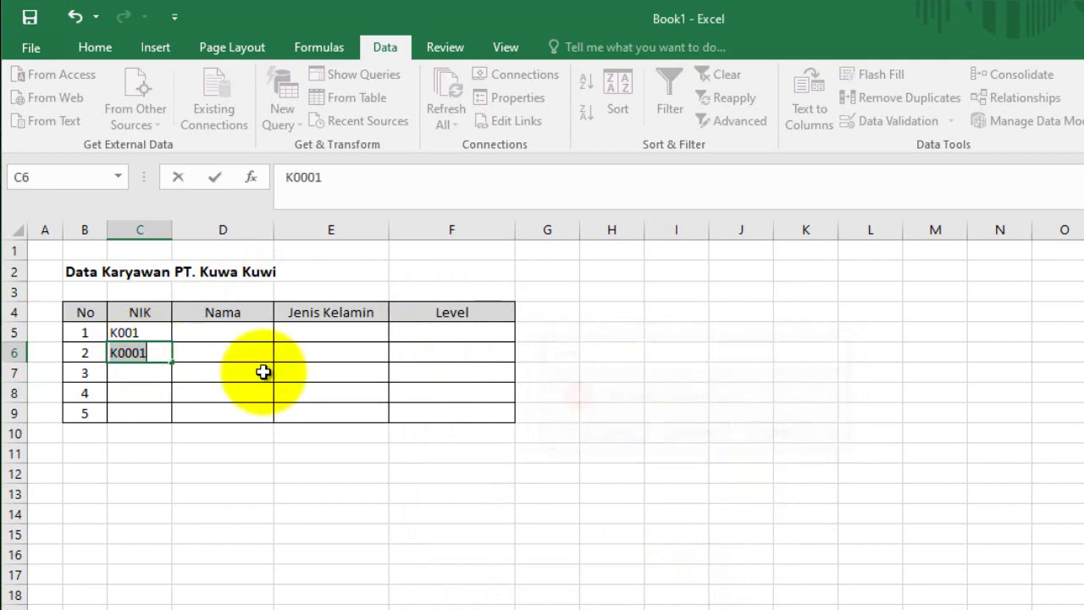
{"action": "key", "text": "Escape"}
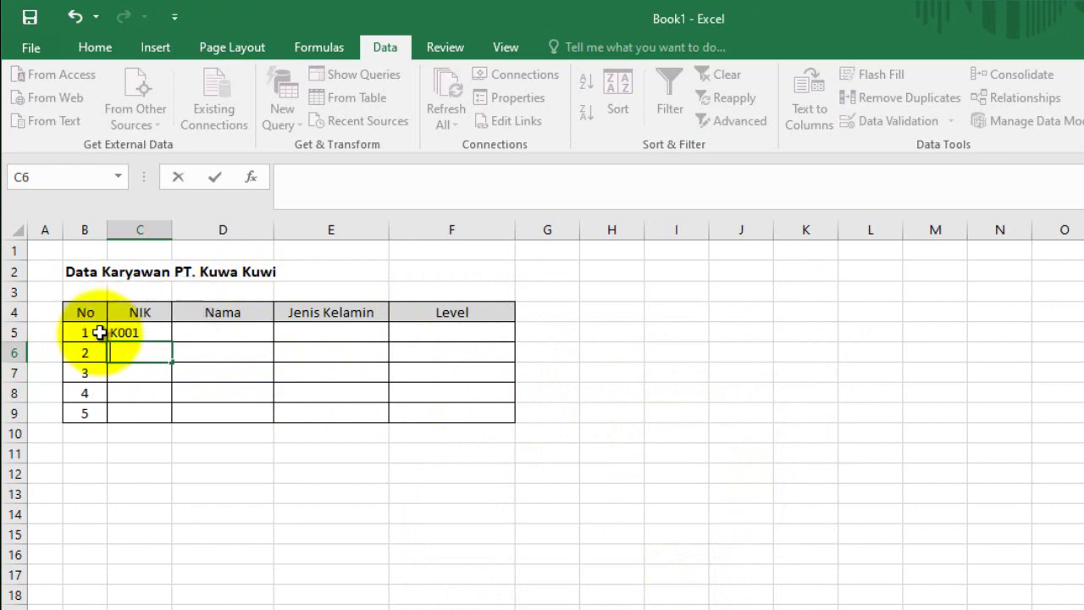
Step: Fill the NIK series K001 through K005 down C5:C9
{"action": "left_click", "coordinate": [134, 381]}
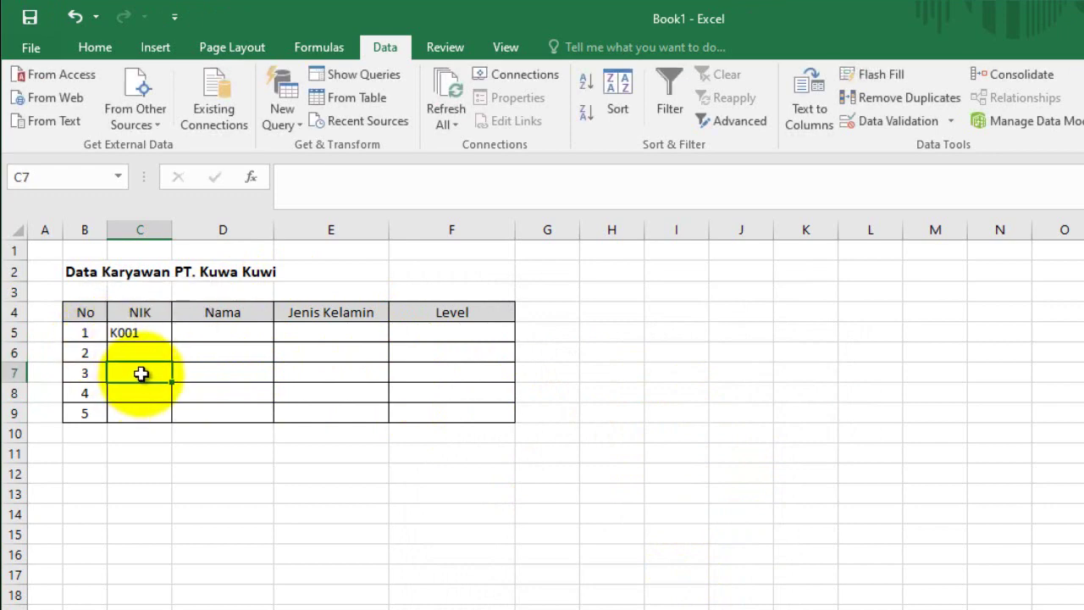
{"action": "left_click", "coordinate": [152, 334]}
{"action": "mouse_move", "coordinate": [171, 342]}
{"action": "left_mouse_down"}
{"action": "mouse_move", "coordinate": [168, 412]}
{"action": "mouse_move", "coordinate": [153, 420]}
{"action": "left_mouse_up"}
{"action": "left_click", "coordinate": [141, 436]}
{"action": "left_click", "coordinate": [220, 337]}
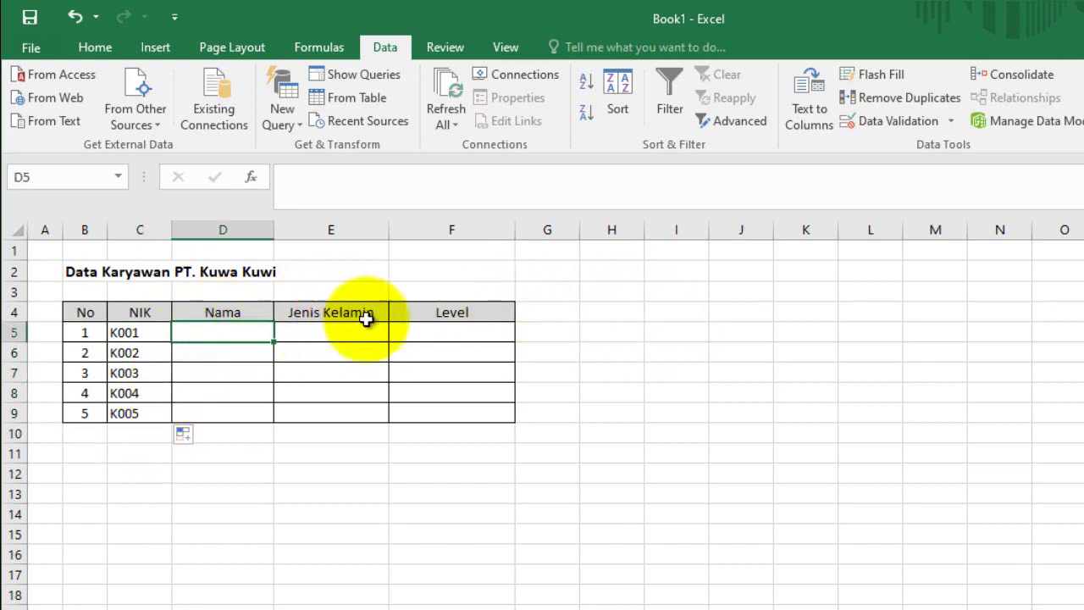
Step: Restrict Nama cells D5:D9 to text meeting a minimum length
{"action": "left_click_drag", "start_coordinate": [238, 329], "coordinate": [229, 416]}
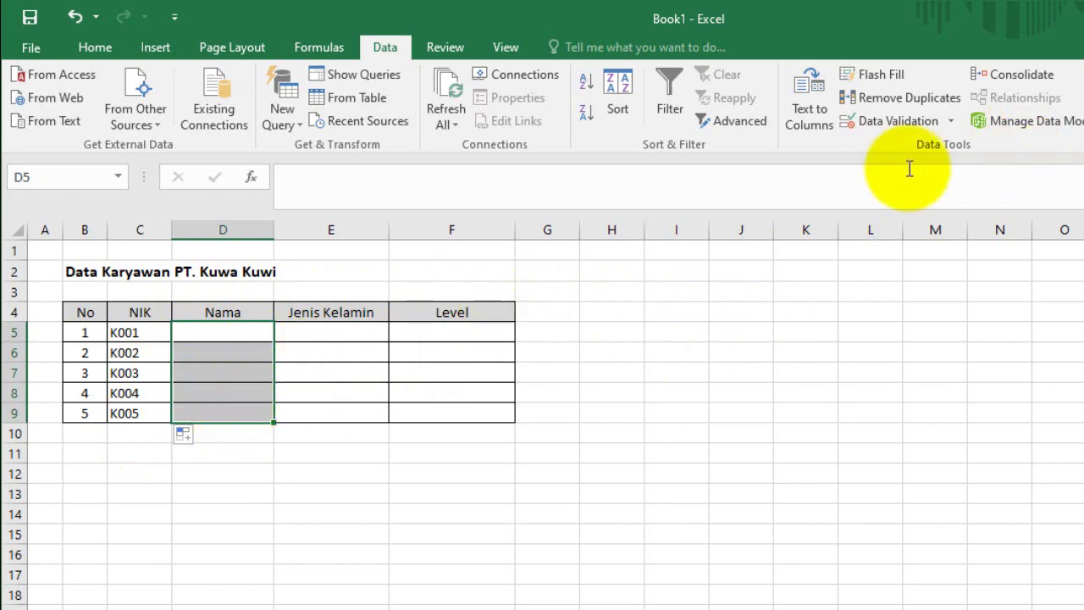
{"action": "left_click", "coordinate": [896, 121]}
{"action": "left_click", "coordinate": [455, 333]}
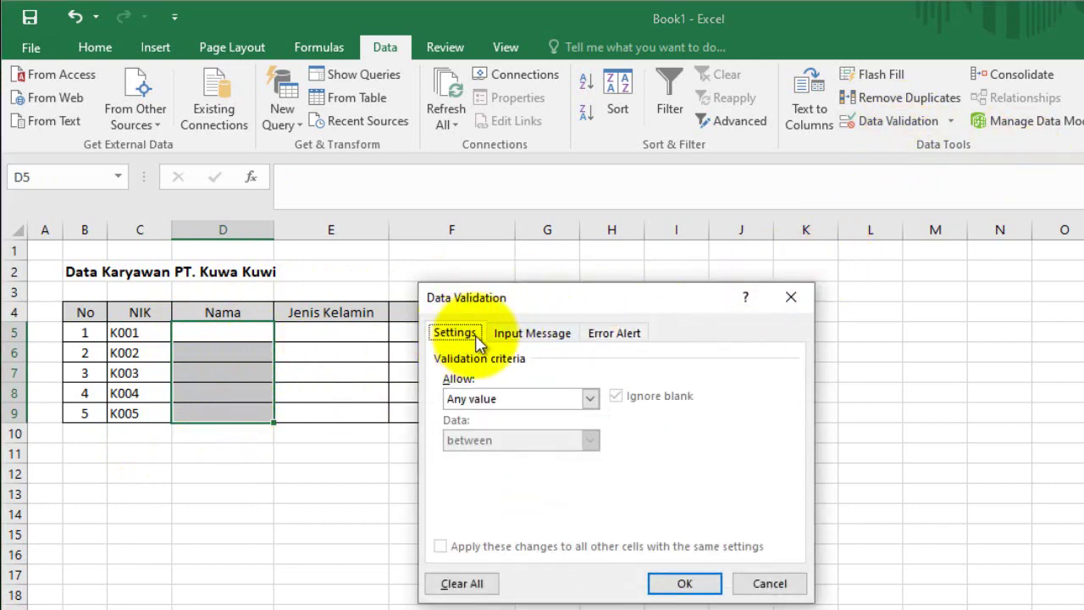
{"action": "left_click", "coordinate": [587, 398]}
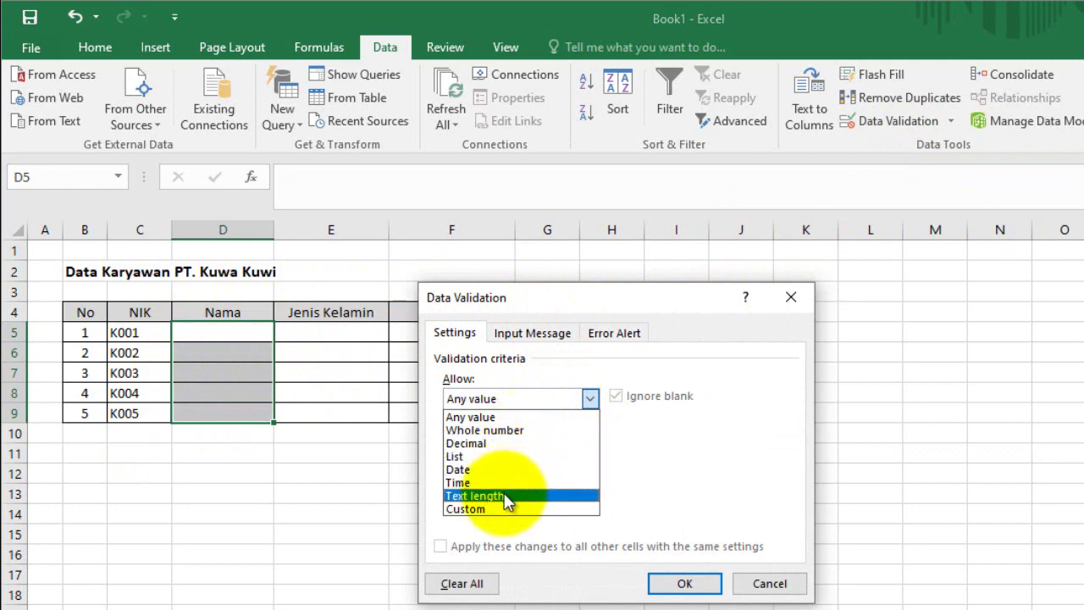
{"action": "left_click", "coordinate": [508, 496]}
{"action": "left_click", "coordinate": [590, 441]}
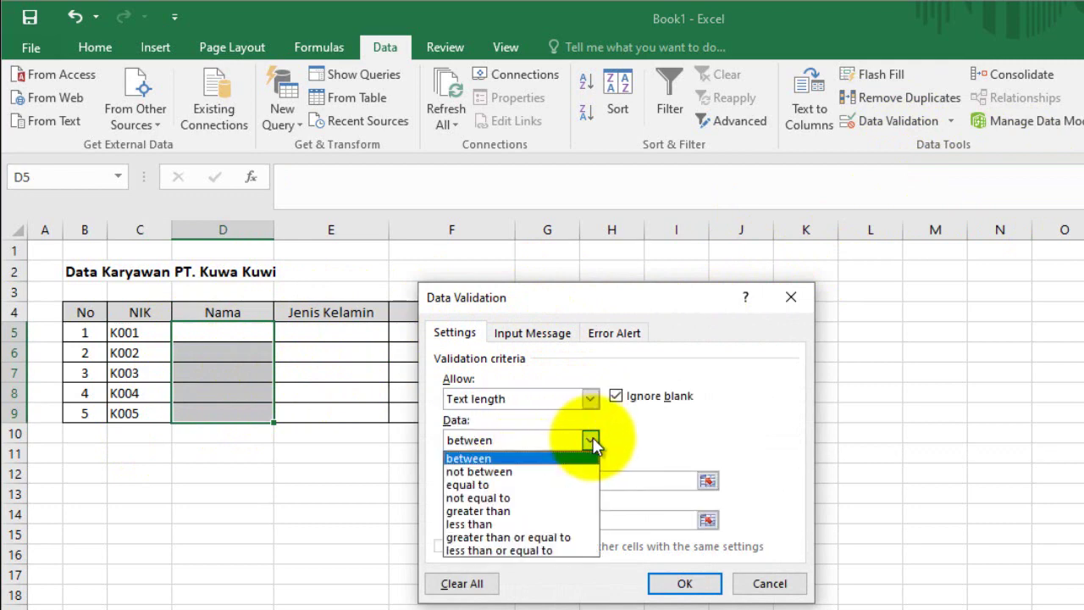
{"action": "left_click", "coordinate": [532, 538]}
{"action": "left_click", "coordinate": [538, 477]}
{"action": "type", "text": "3"}
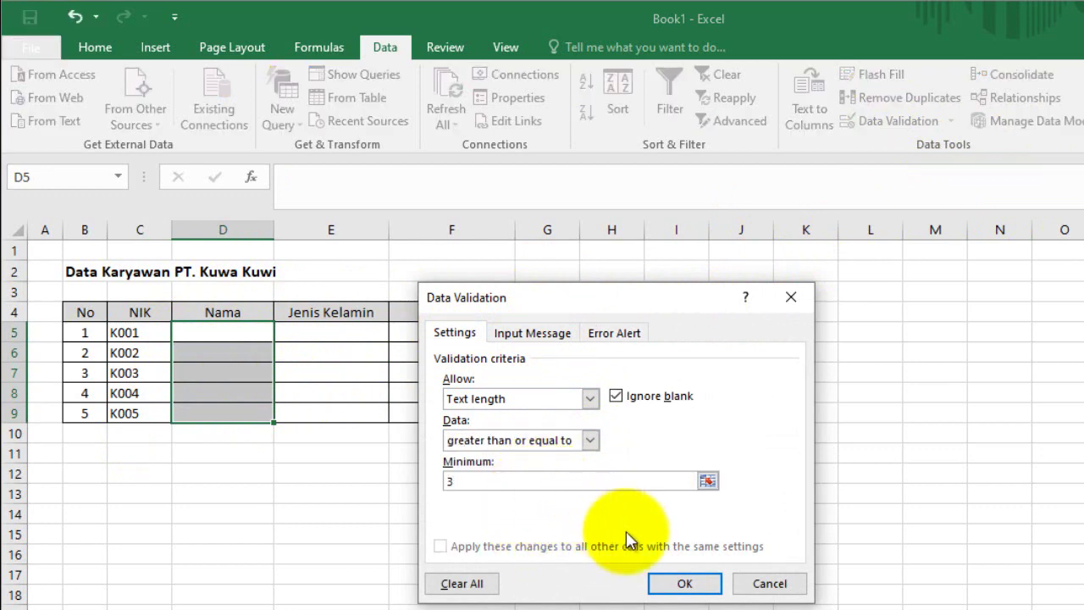
Step: Turn off the input message and add a Stop alert 'Error': 'Nama minimal 3 karakter'
{"action": "left_click", "coordinate": [513, 338]}
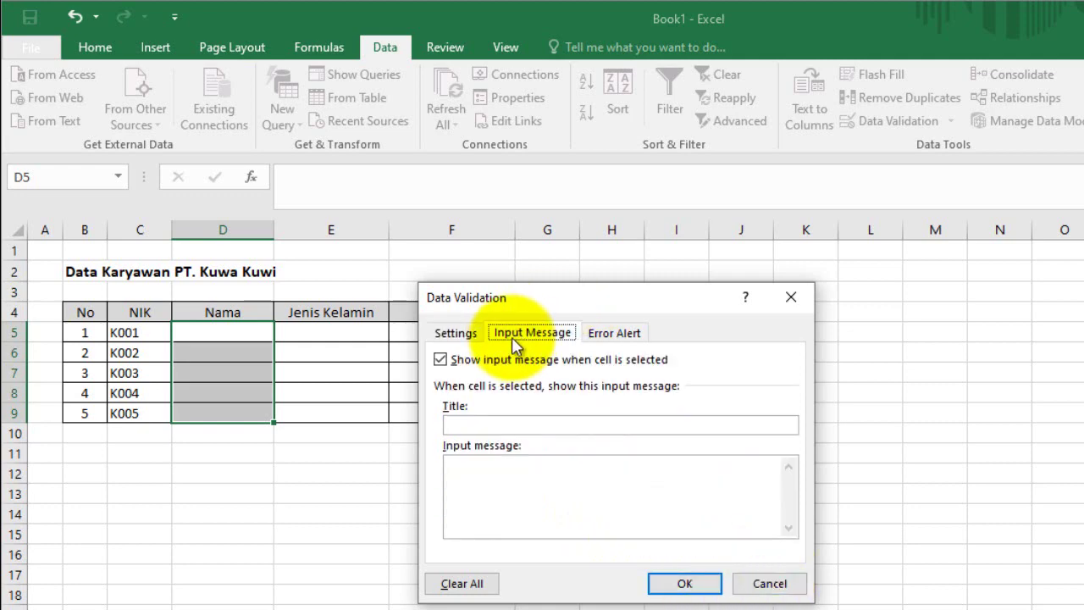
{"action": "left_click", "coordinate": [441, 360]}
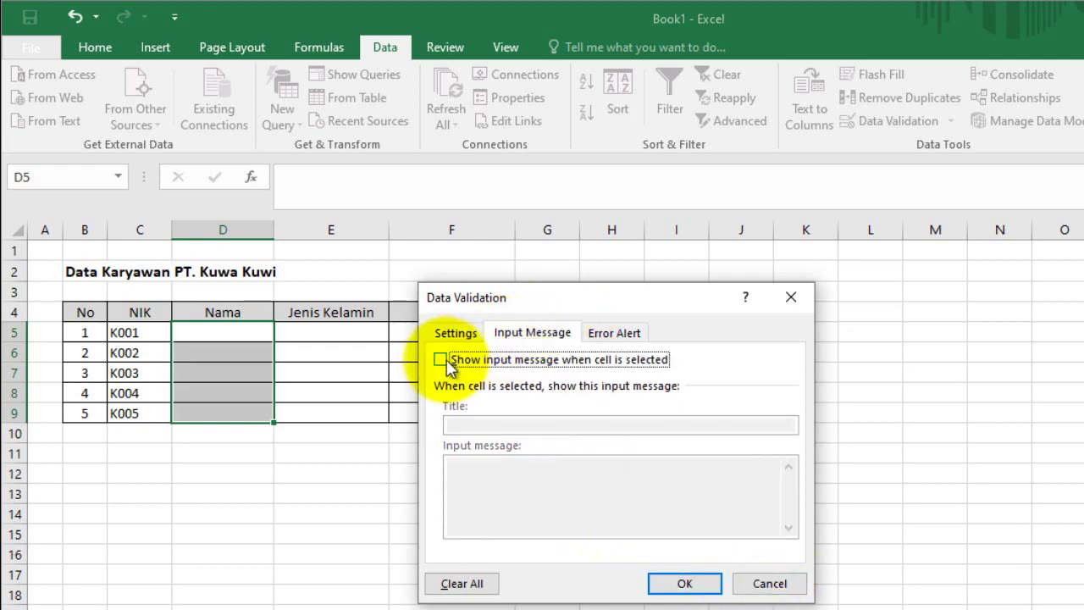
{"action": "left_click", "coordinate": [631, 339]}
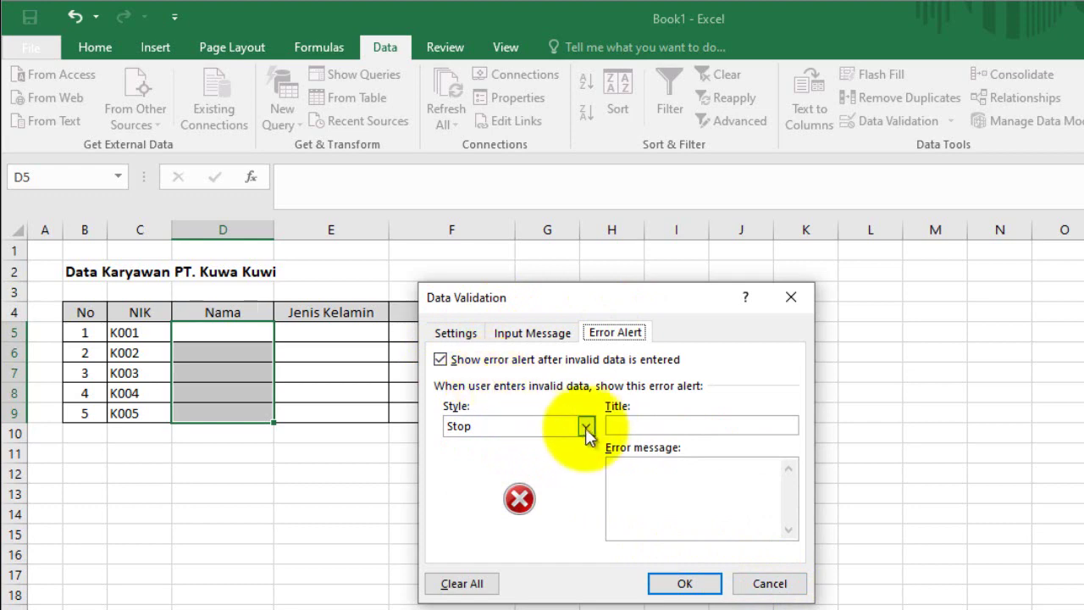
{"action": "left_click", "coordinate": [640, 428]}
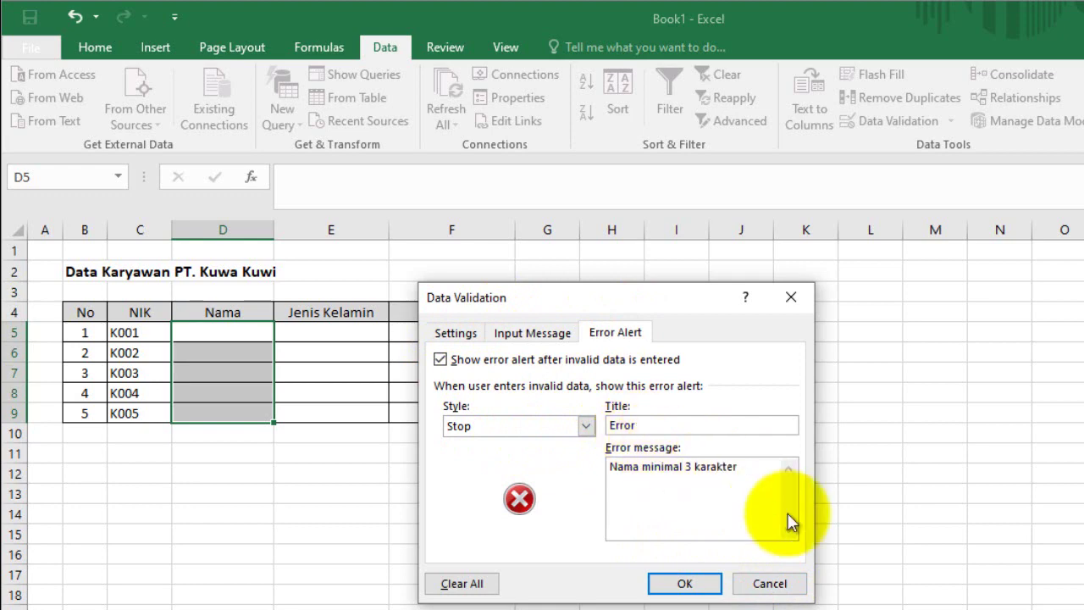
{"action": "left_click", "coordinate": [705, 583]}
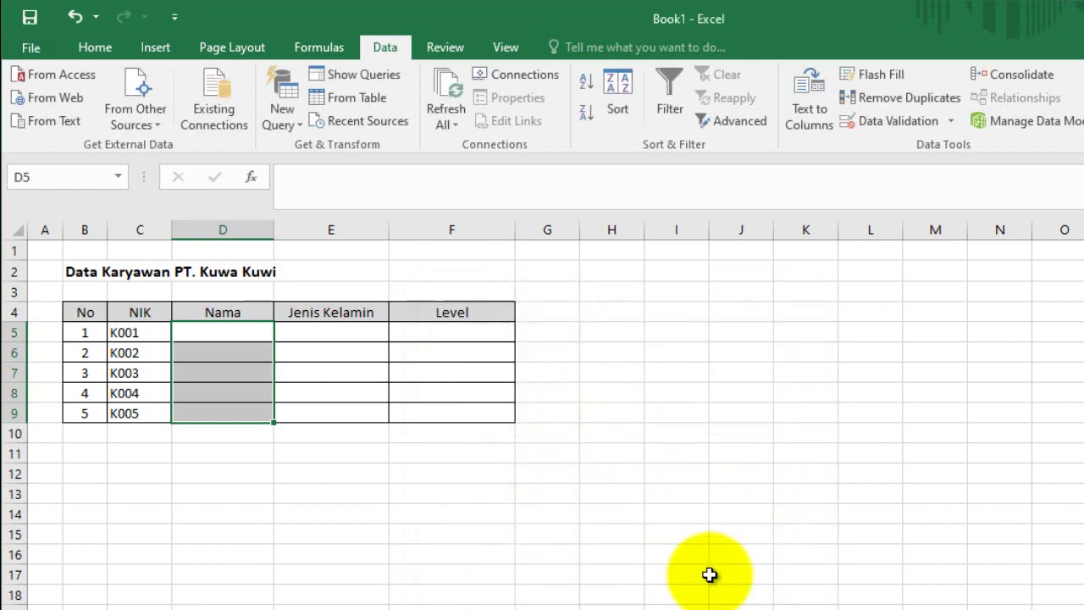
Step: Enter Aceng and Adi in D5:D6, then confirm the two-letter 'Ai' is rejected
{"action": "left_click", "coordinate": [231, 332]}
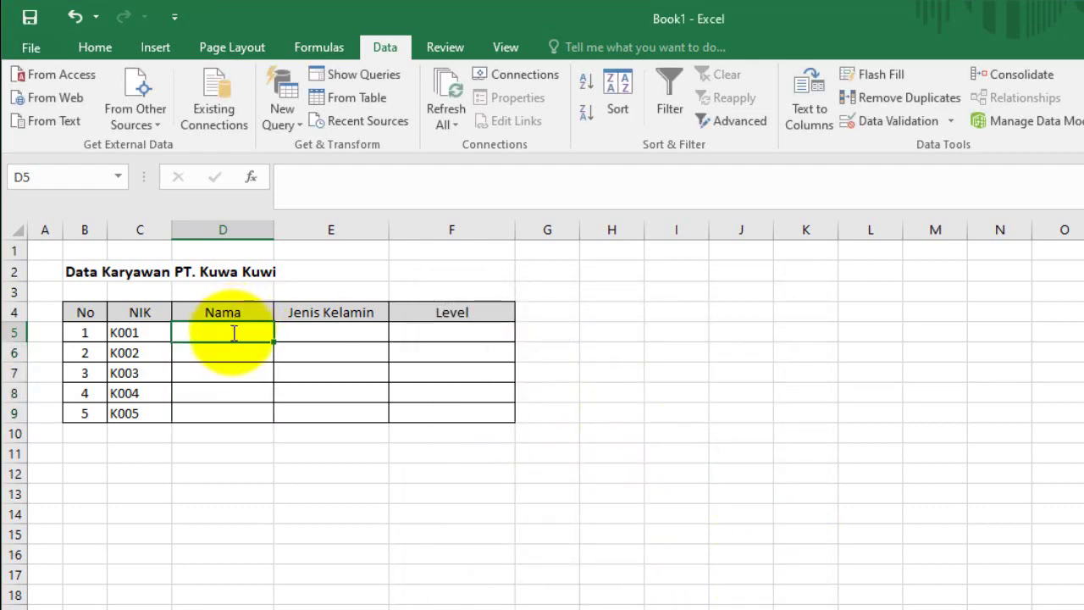
{"action": "type", "text": "Aceng"}
{"action": "key", "text": "Return"}
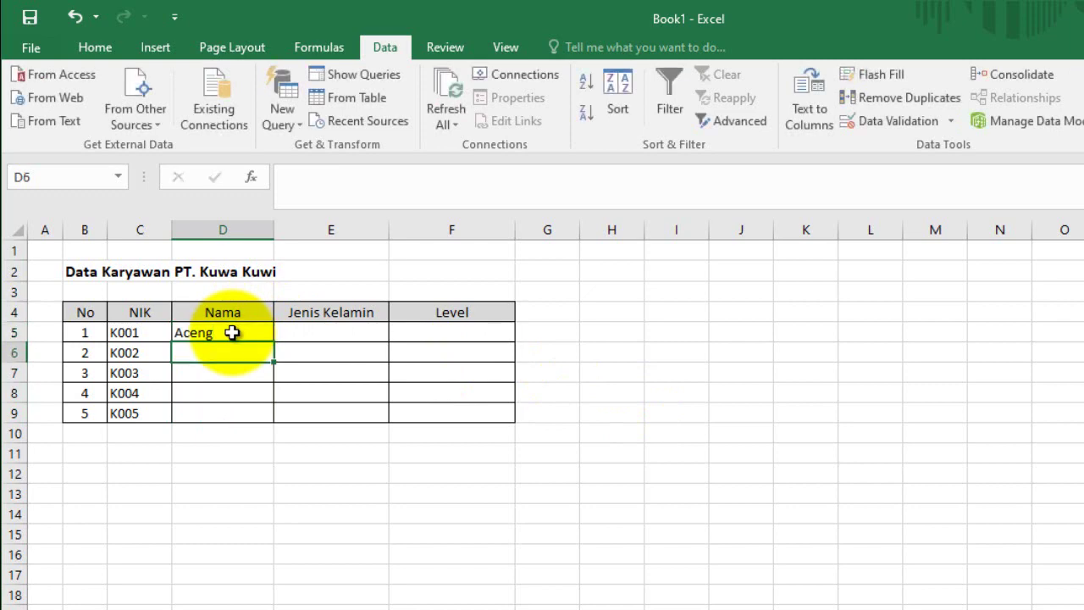
{"action": "type", "text": "Adi"}
{"action": "key", "text": "Return"}
{"action": "type", "text": "A"}
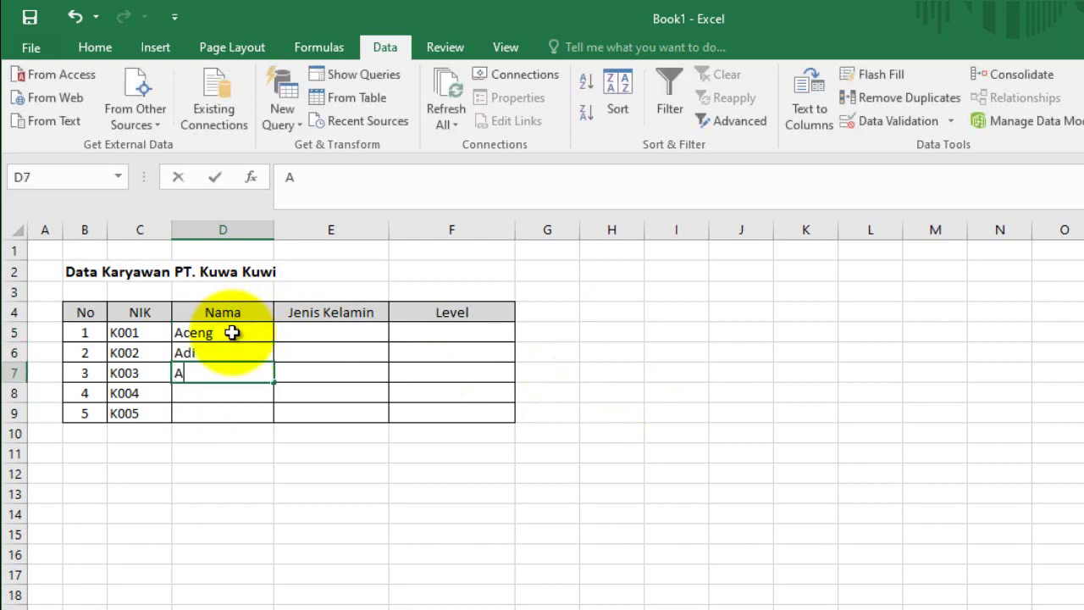
{"action": "type", "text": "i"}
{"action": "key", "text": "Return"}
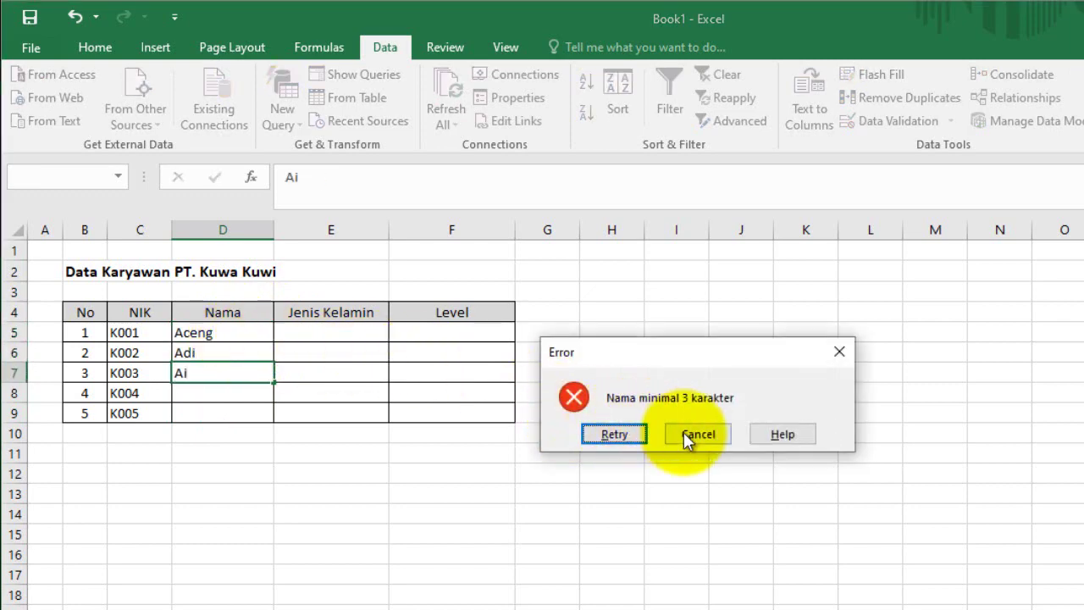
{"action": "left_click", "coordinate": [690, 436]}
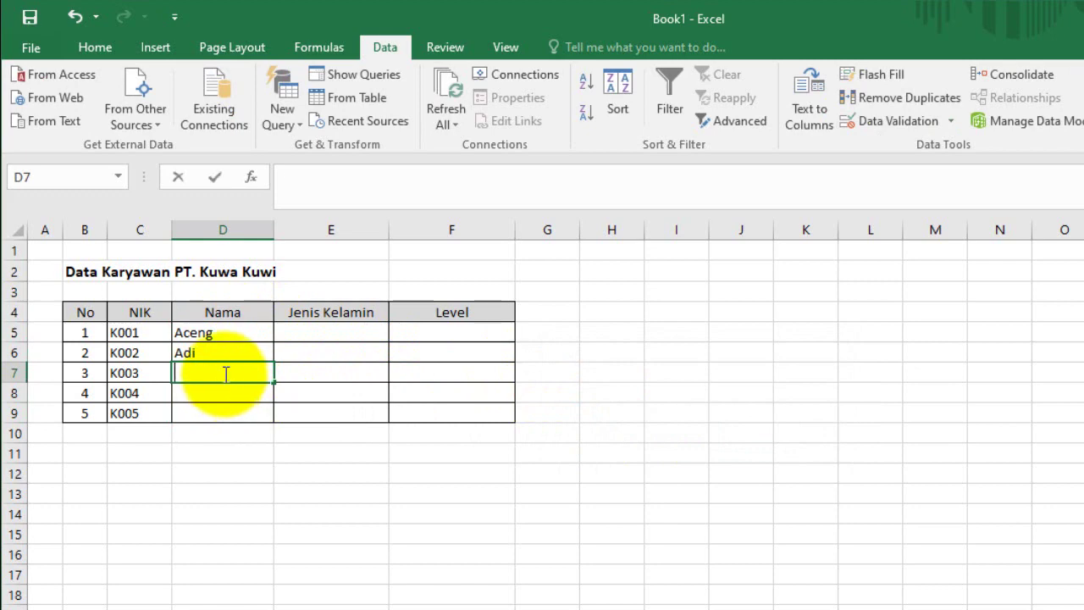
Step: Enter Ai A, Baron and Deden in D7:D9
{"action": "type", "text": "Ai A"}
{"action": "key", "text": "Return"}
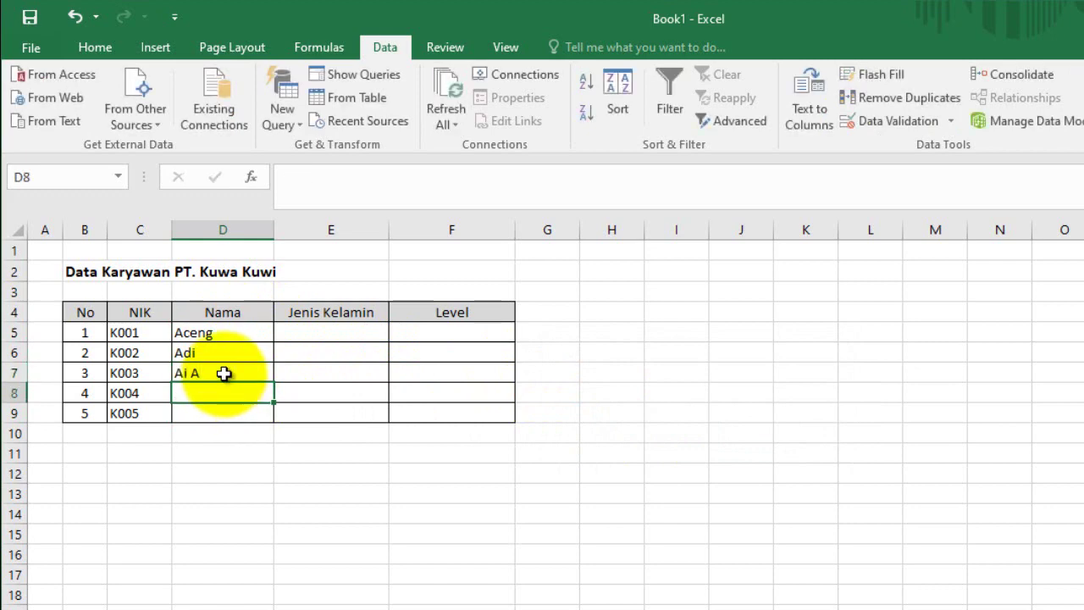
{"action": "type", "text": "Baron"}
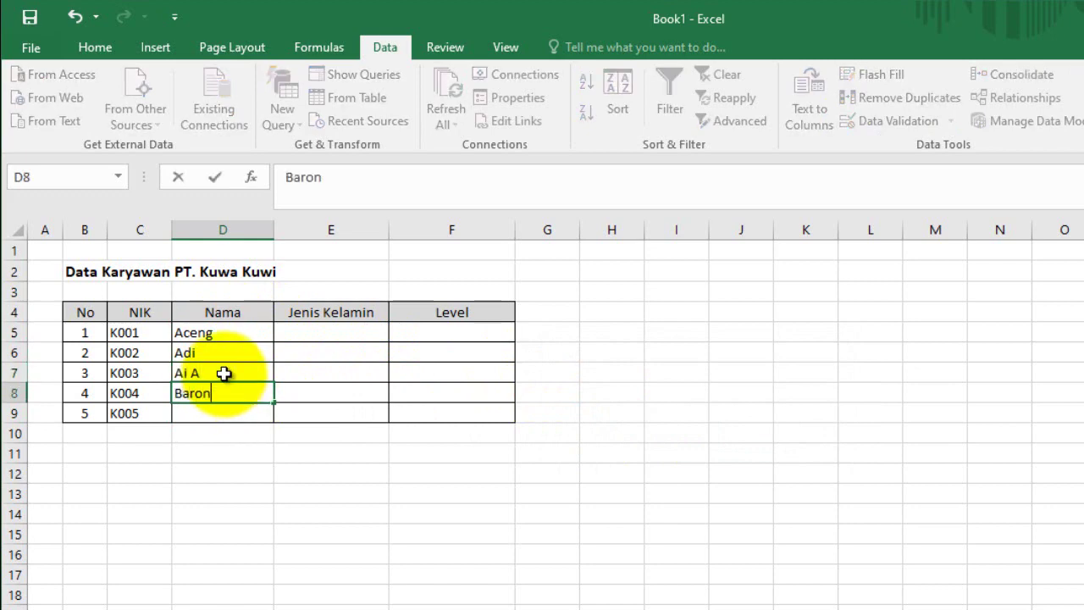
{"action": "key", "text": "Tab"}
{"action": "left_click", "coordinate": [215, 412]}
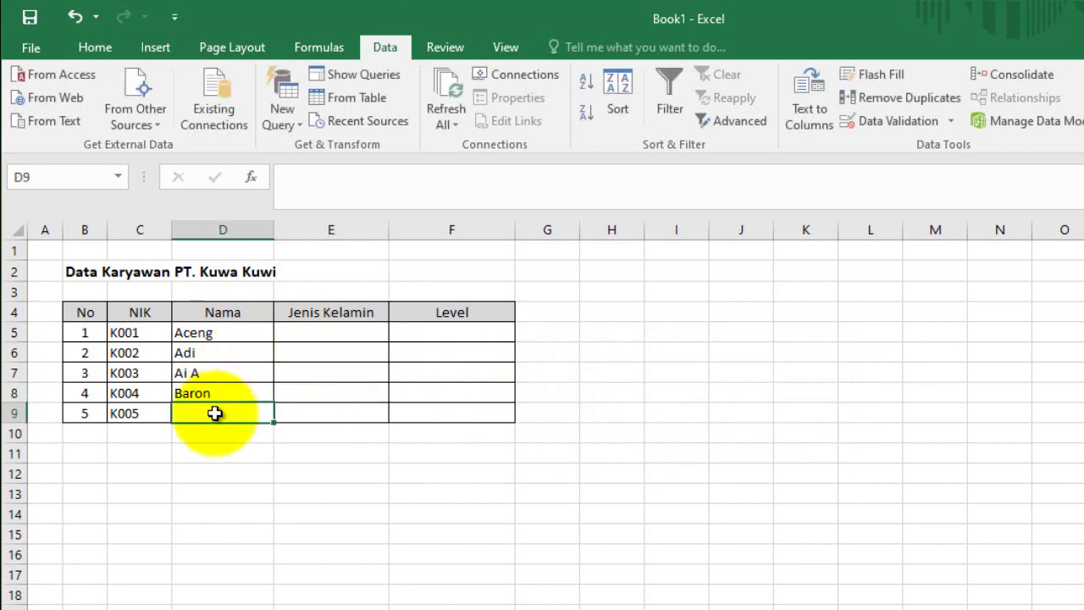
{"action": "type", "text": "Deden"}
{"action": "key", "text": "Return"}
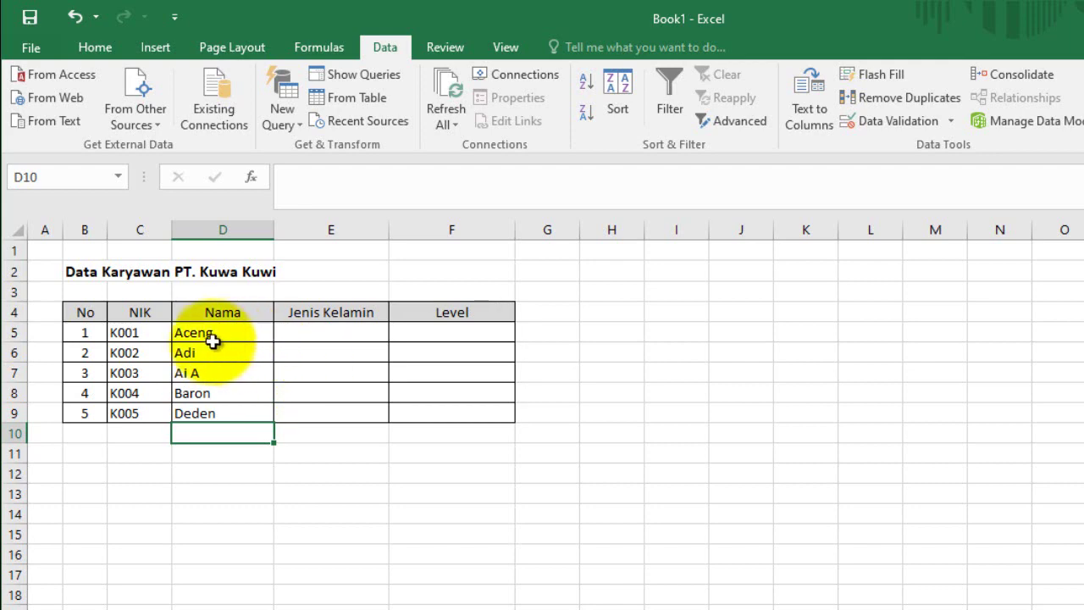
{"action": "left_click_drag", "start_coordinate": [213, 333], "coordinate": [212, 413]}
{"action": "left_click_drag", "start_coordinate": [274, 334], "coordinate": [341, 335]}
{"action": "left_click", "coordinate": [341, 334]}
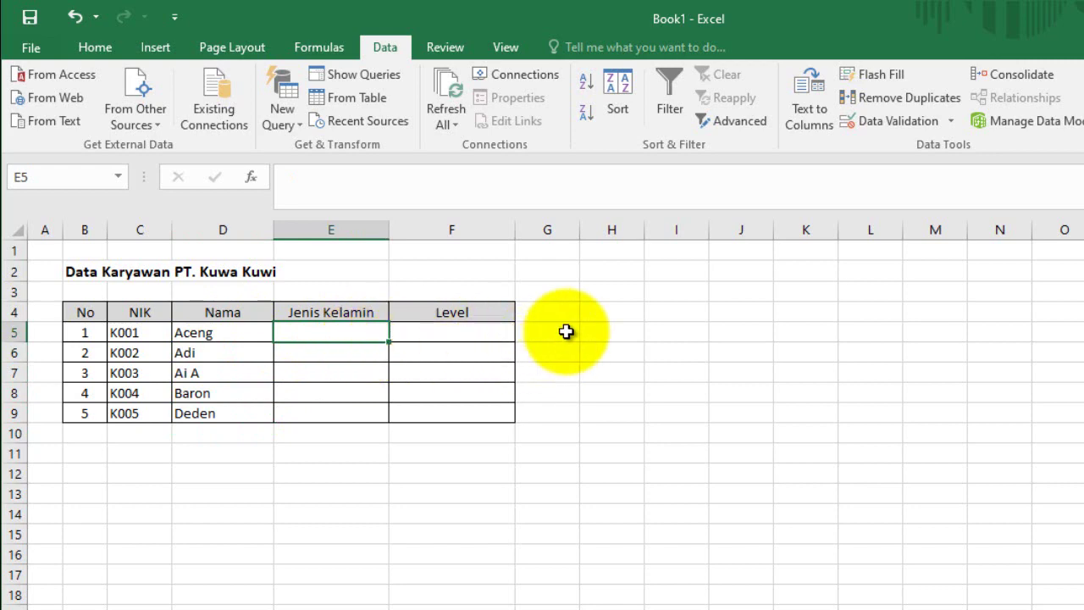
{"action": "type", "text": "Laki-laki"}
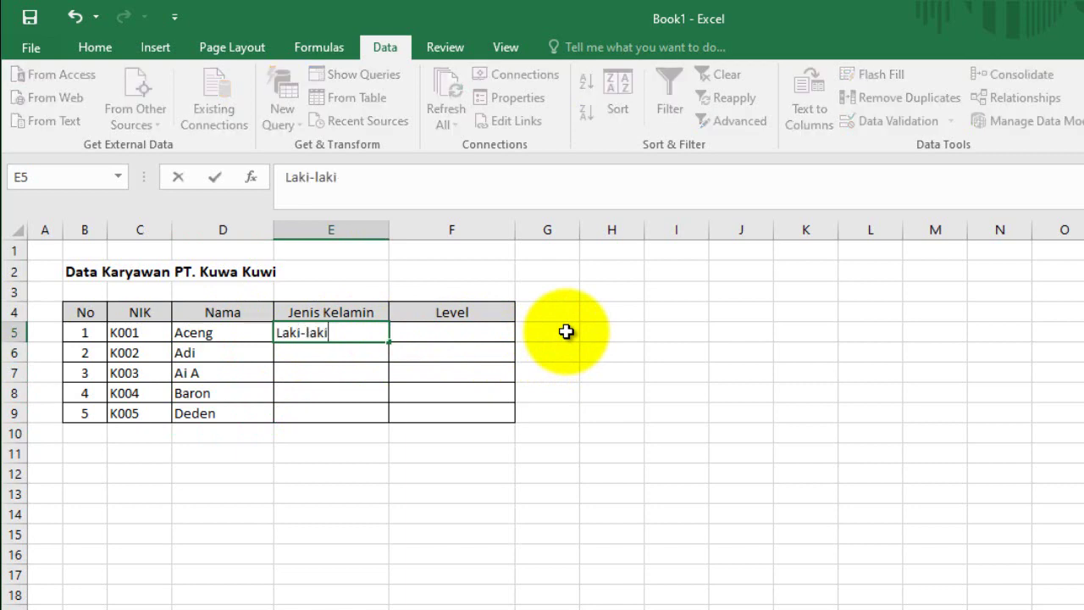
{"action": "key", "text": "Return"}
{"action": "type", "text": "Pria"}
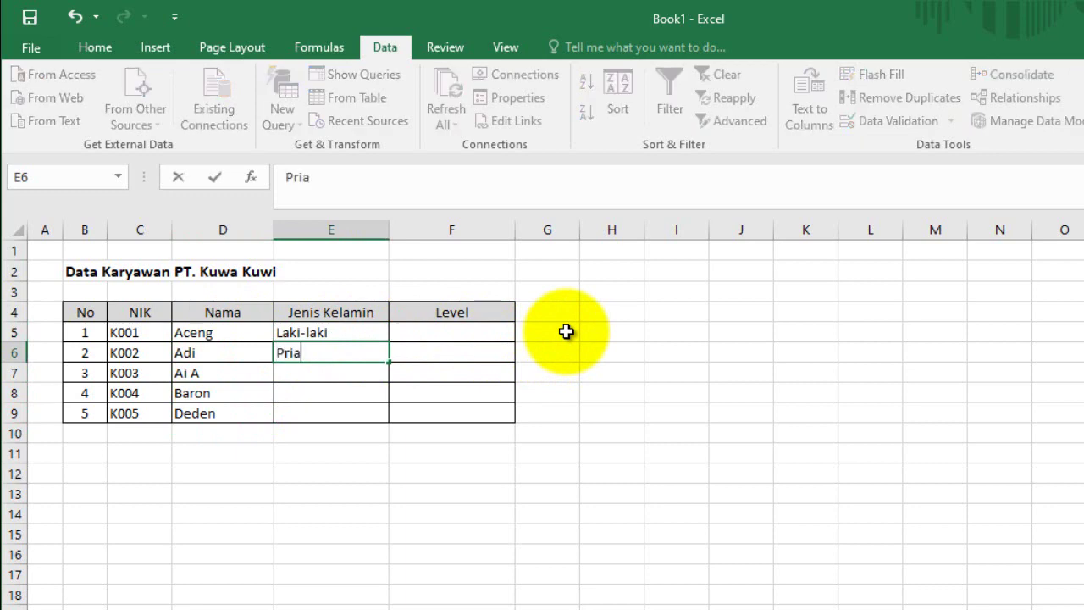
{"action": "key", "text": "Return"}
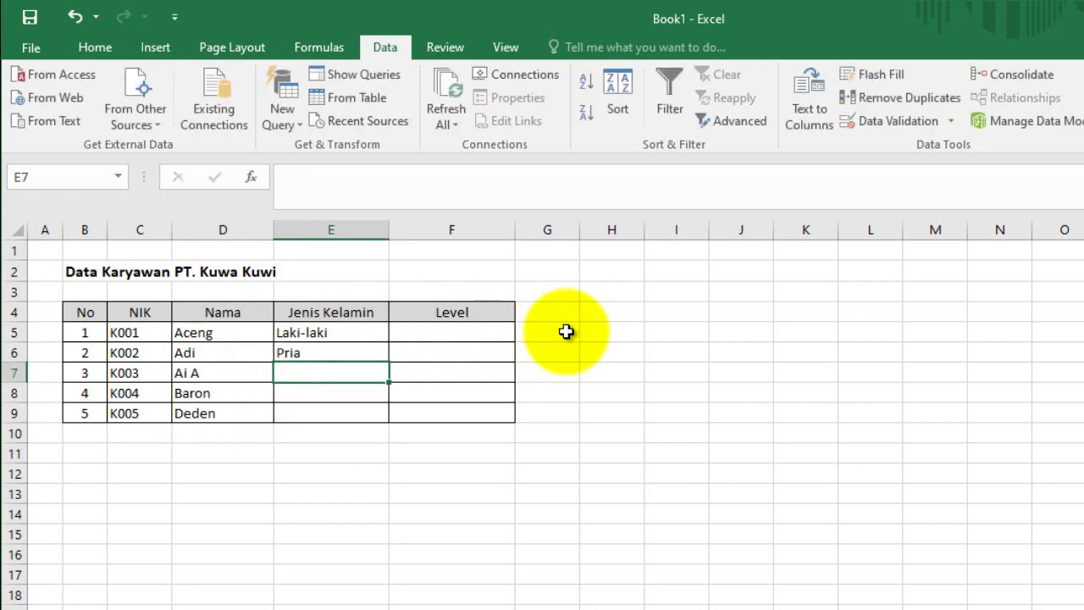
{"action": "left_click_drag", "start_coordinate": [349, 334], "coordinate": [351, 354]}
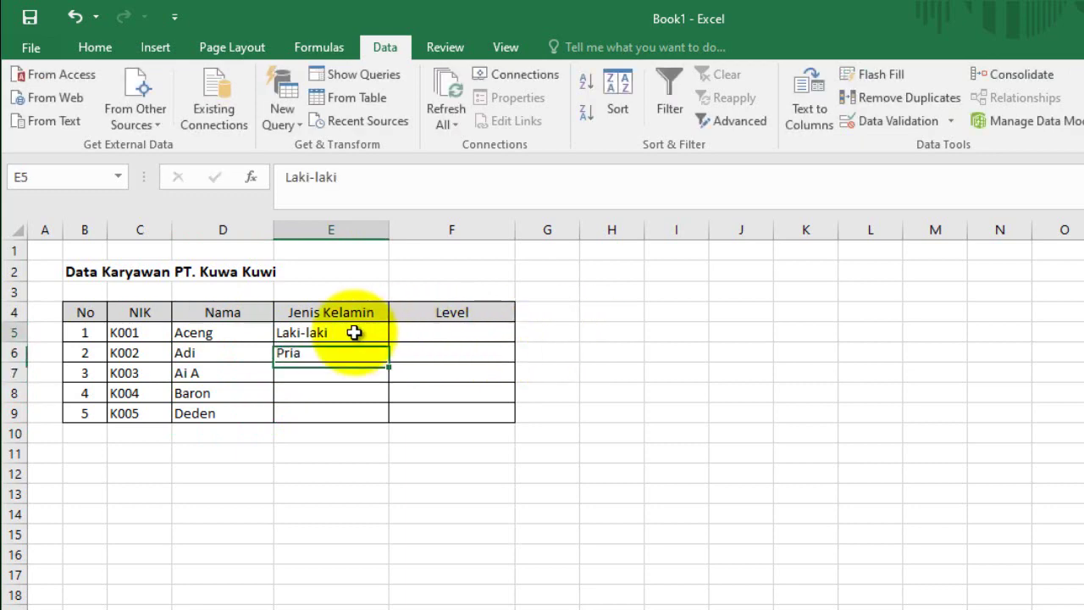
{"action": "key", "text": "Delete"}
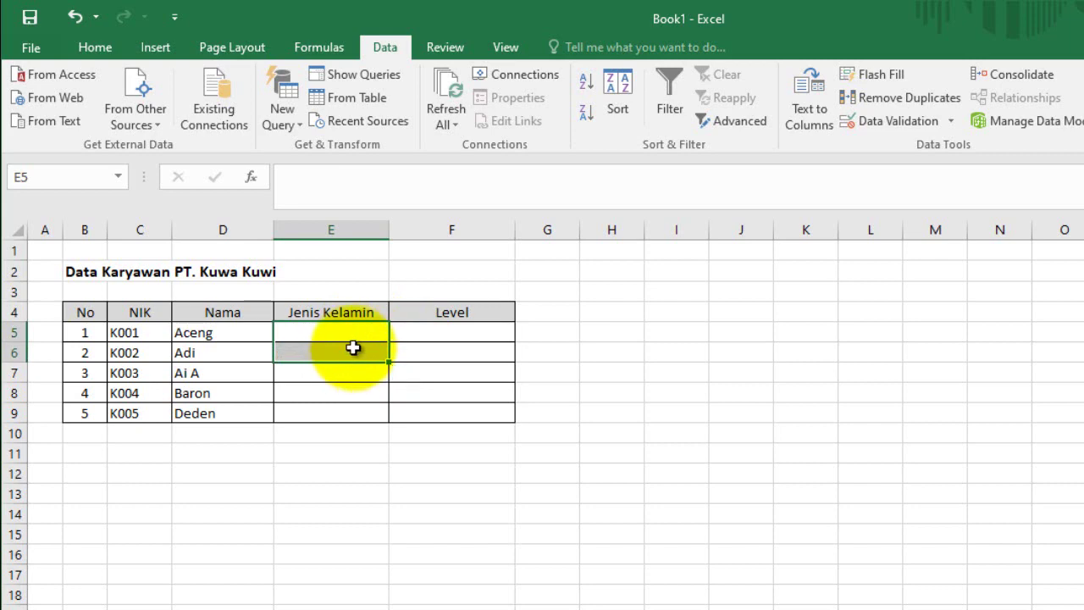
{"action": "left_click", "coordinate": [355, 339]}
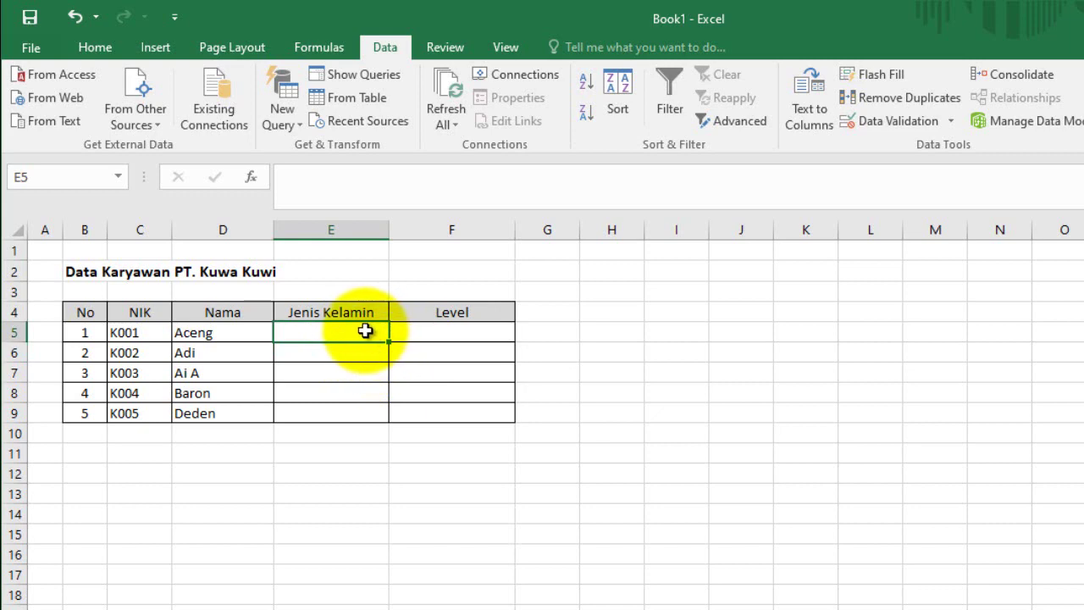
Step: Set E5:E9 validation to a list with source 'Laki-laki;Perempuan'
{"action": "left_click_drag", "start_coordinate": [364, 331], "coordinate": [366, 415]}
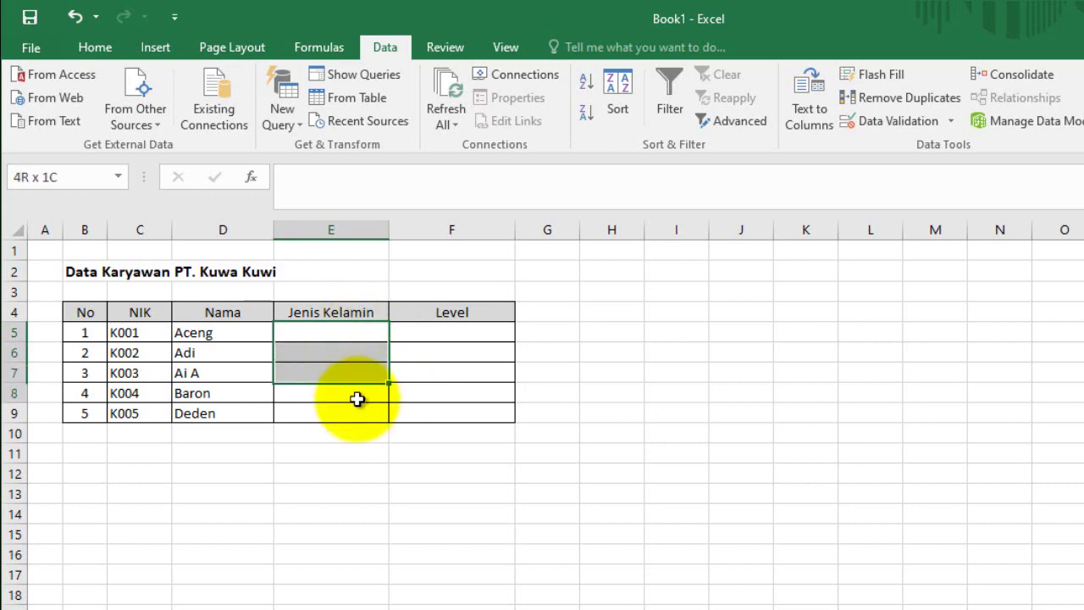
{"action": "left_click", "coordinate": [890, 126]}
{"action": "left_click_drag", "start_coordinate": [618, 227], "coordinate": [776, 298]}
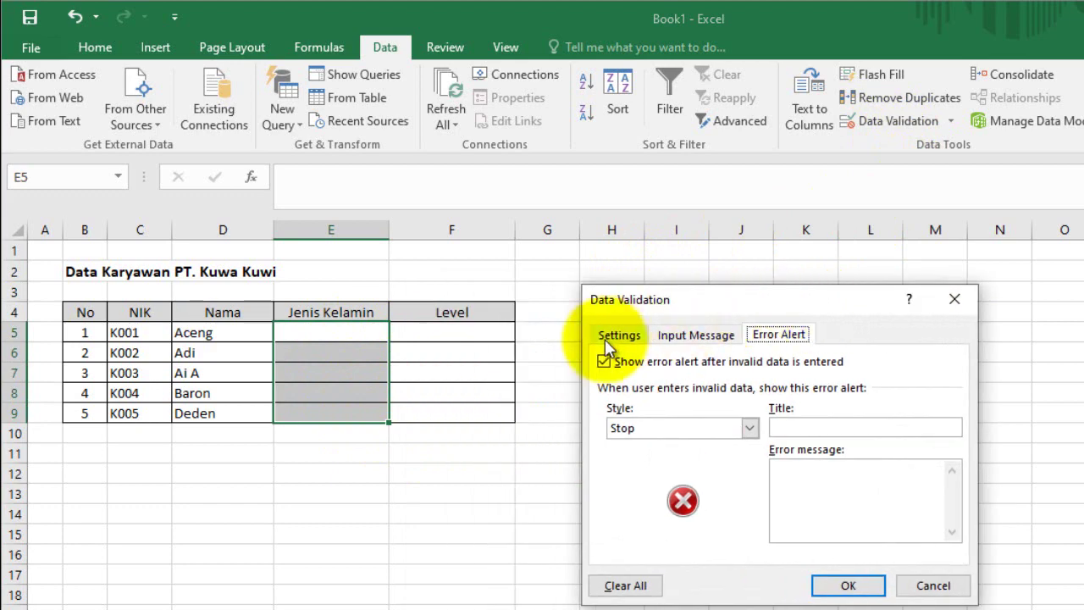
{"action": "left_click", "coordinate": [619, 336]}
{"action": "left_click", "coordinate": [753, 400]}
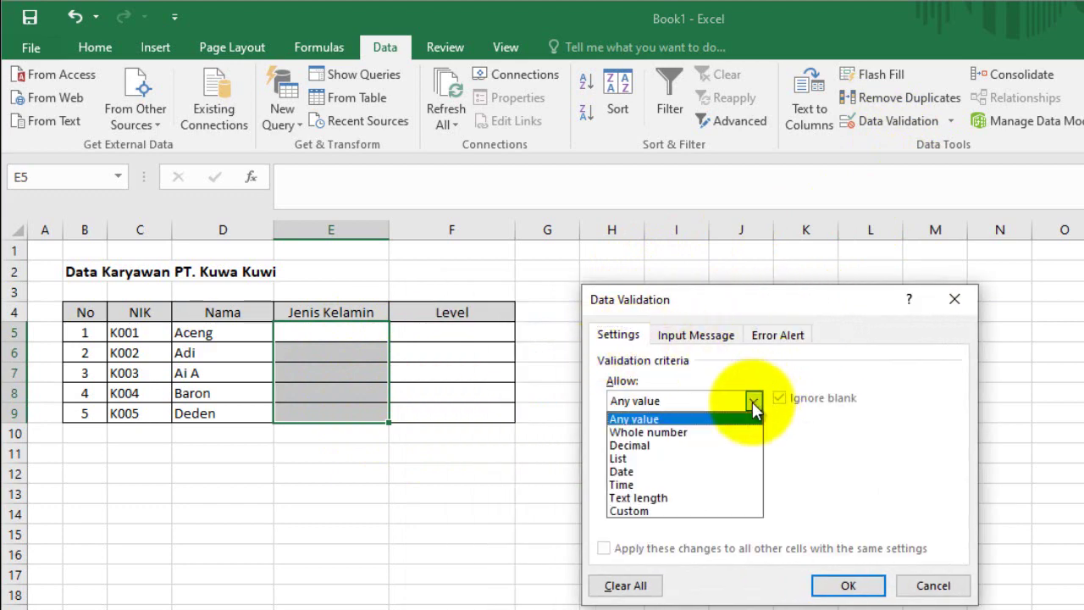
{"action": "left_click", "coordinate": [663, 459]}
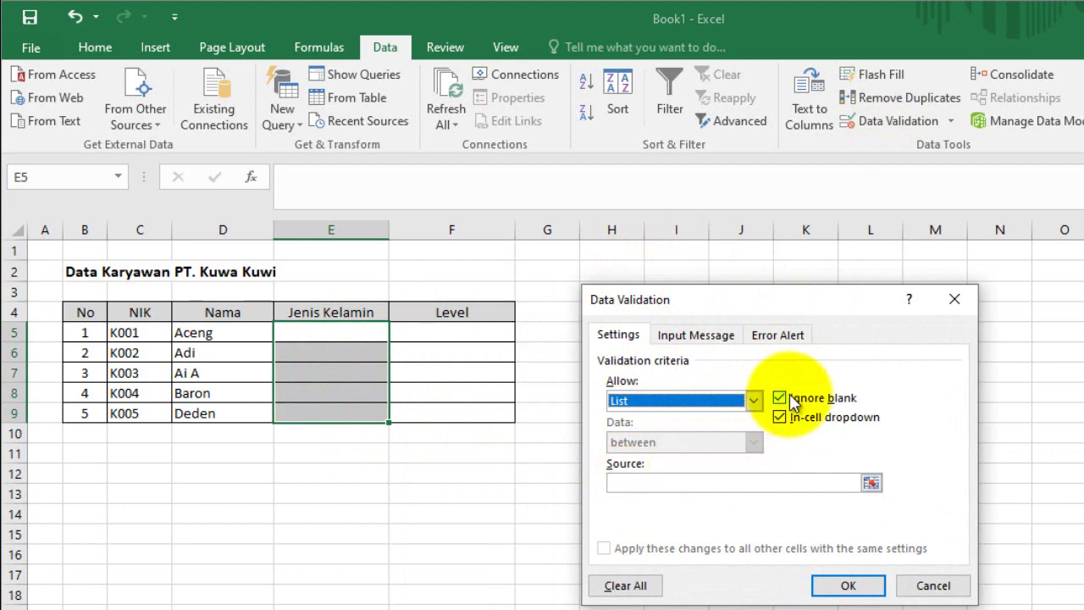
{"action": "left_click", "coordinate": [635, 482]}
{"action": "type", "text": "Laki-laki;Perempuan"}
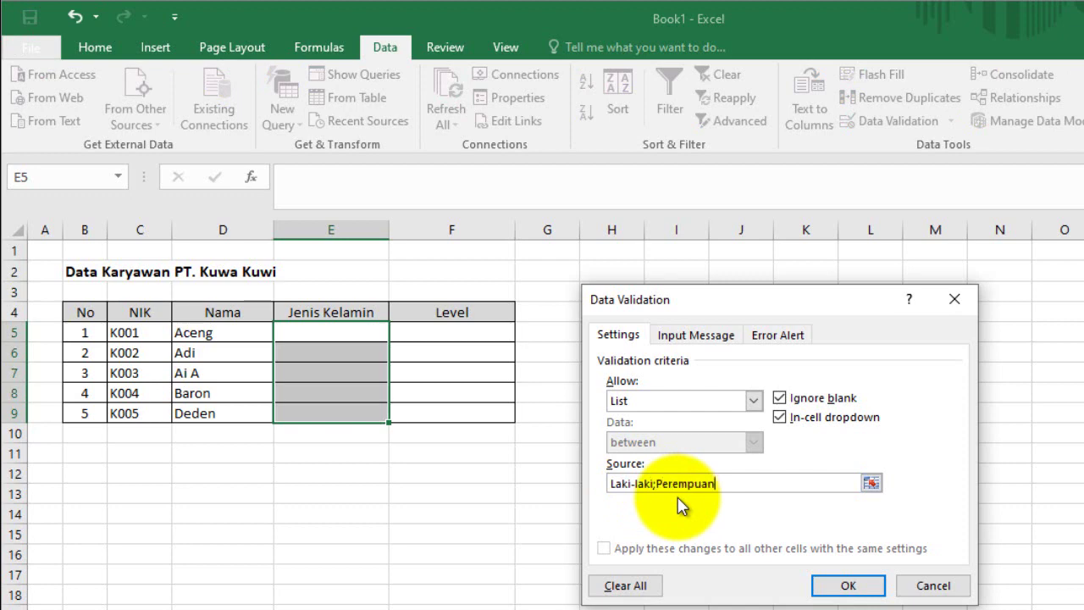
Step: Turn off the input message and add an 'Error' alert reading 'Harus pilih list yang ada'
{"action": "left_click", "coordinate": [695, 336]}
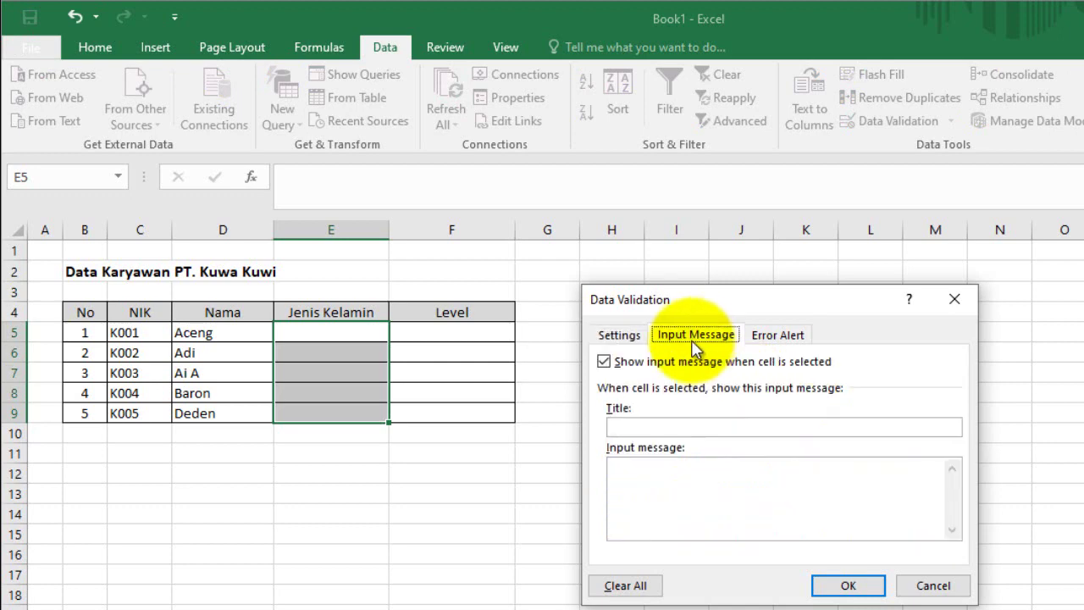
{"action": "left_click", "coordinate": [623, 362]}
{"action": "left_click", "coordinate": [788, 336]}
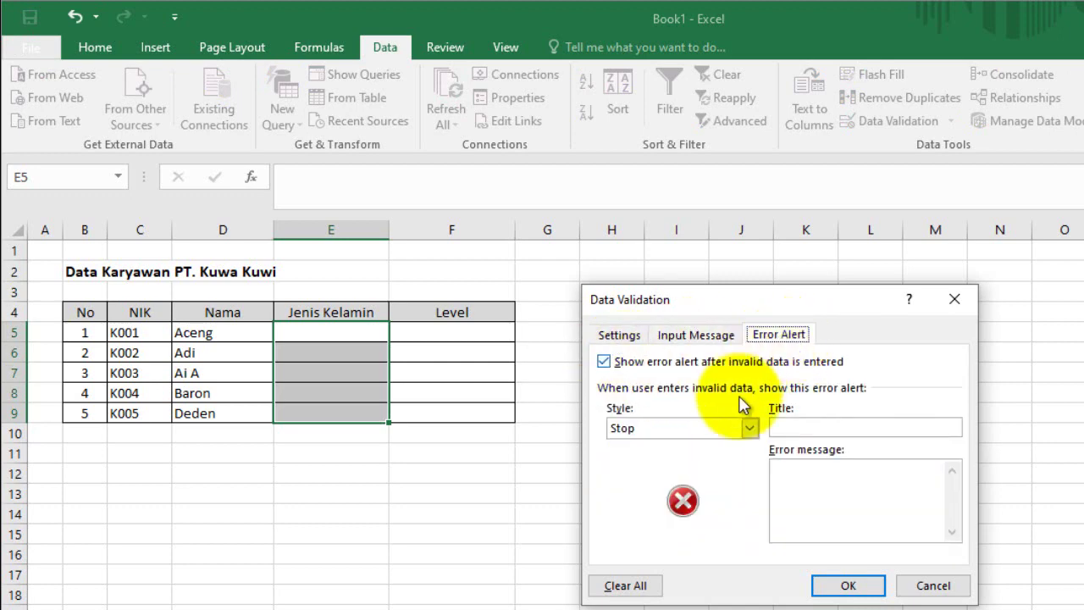
{"action": "left_click", "coordinate": [824, 426]}
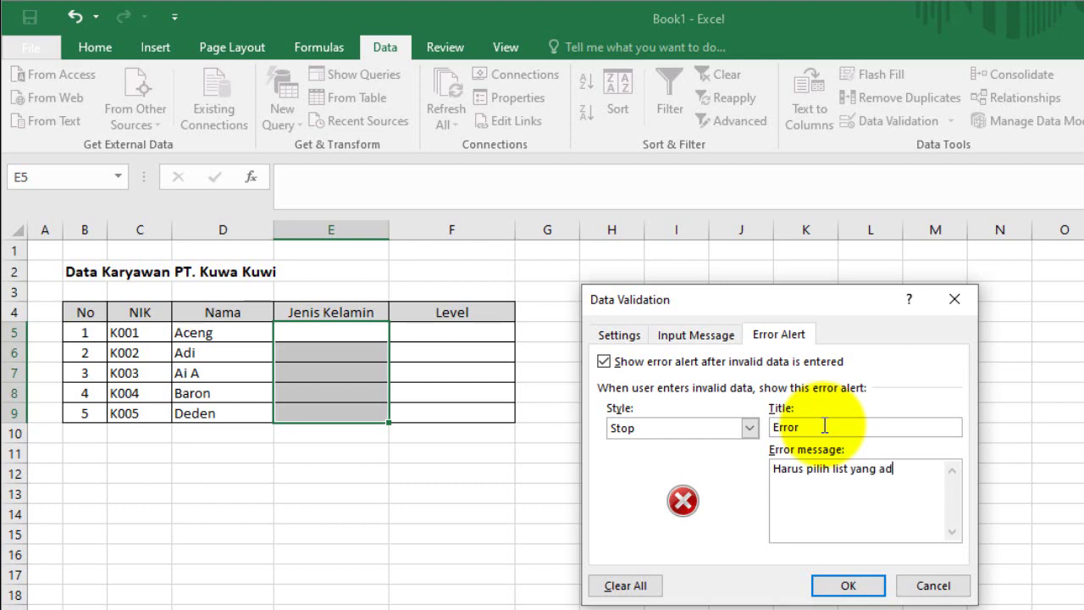
{"action": "left_click", "coordinate": [849, 585]}
{"action": "left_click_drag", "start_coordinate": [451, 332], "coordinate": [451, 413]}
Step: Pick Laki-laki for E5 and E6 and Perempuan for E7 from the dropdown
{"action": "left_click", "coordinate": [596, 395]}
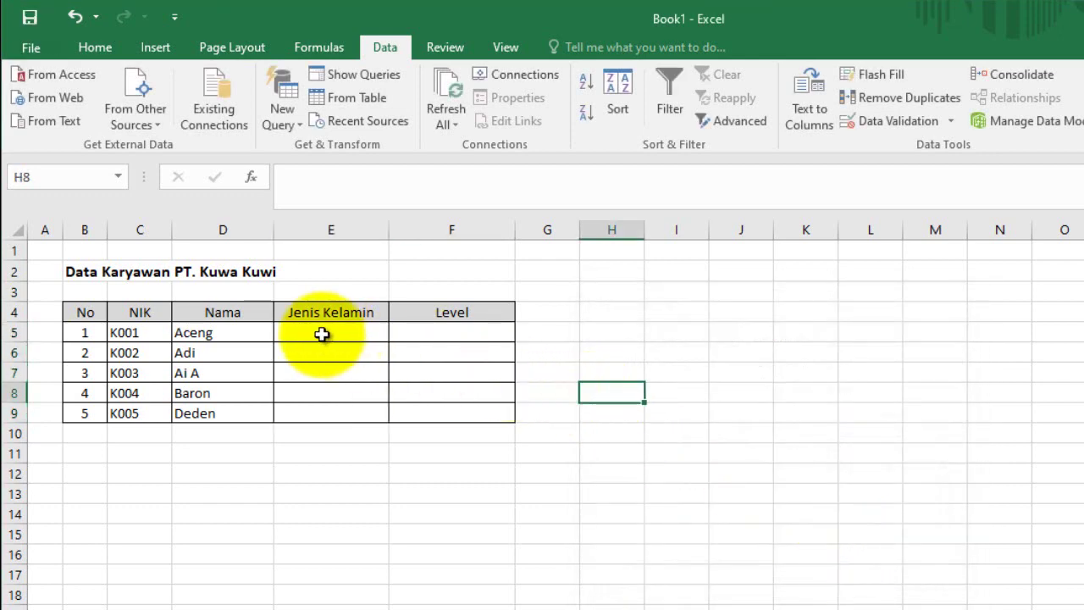
{"action": "left_click", "coordinate": [379, 336]}
{"action": "left_click", "coordinate": [397, 333]}
{"action": "left_click", "coordinate": [357, 346]}
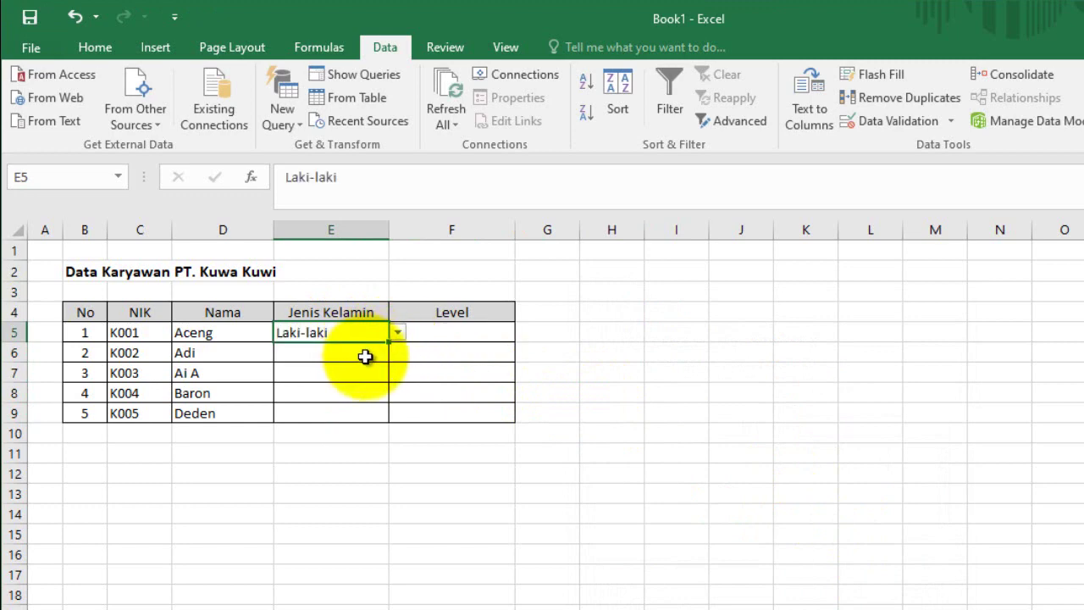
{"action": "left_click", "coordinate": [372, 356]}
{"action": "left_click", "coordinate": [397, 353]}
{"action": "left_click", "coordinate": [390, 365]}
{"action": "left_click", "coordinate": [395, 373]}
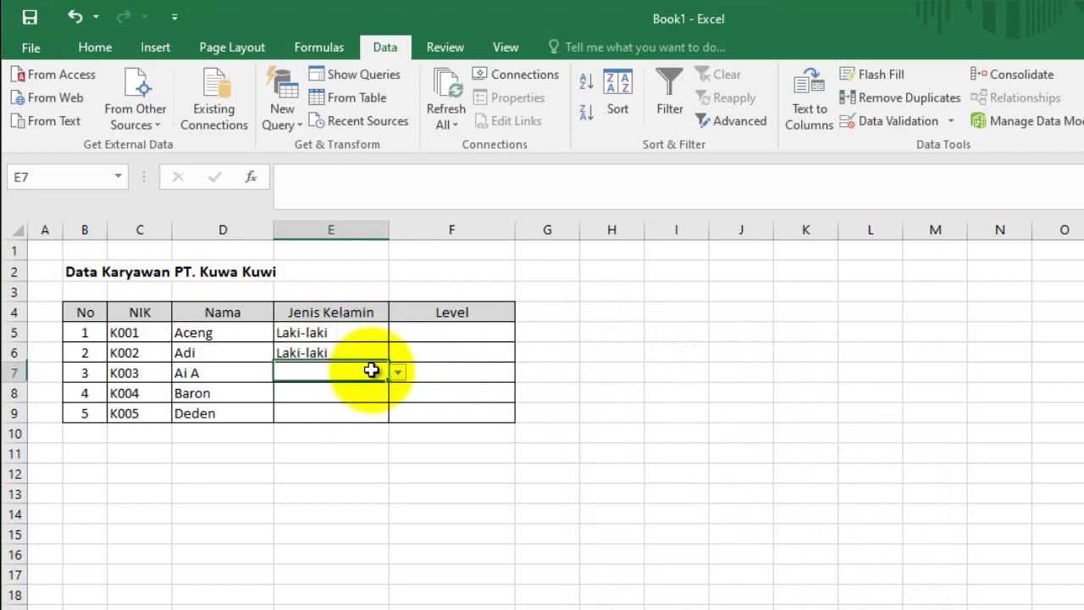
{"action": "left_click", "coordinate": [398, 374]}
{"action": "left_click", "coordinate": [358, 398]}
Step: Test validation by entering the unlisted 'keke' in E8, then cancel it
{"action": "left_click", "coordinate": [358, 395]}
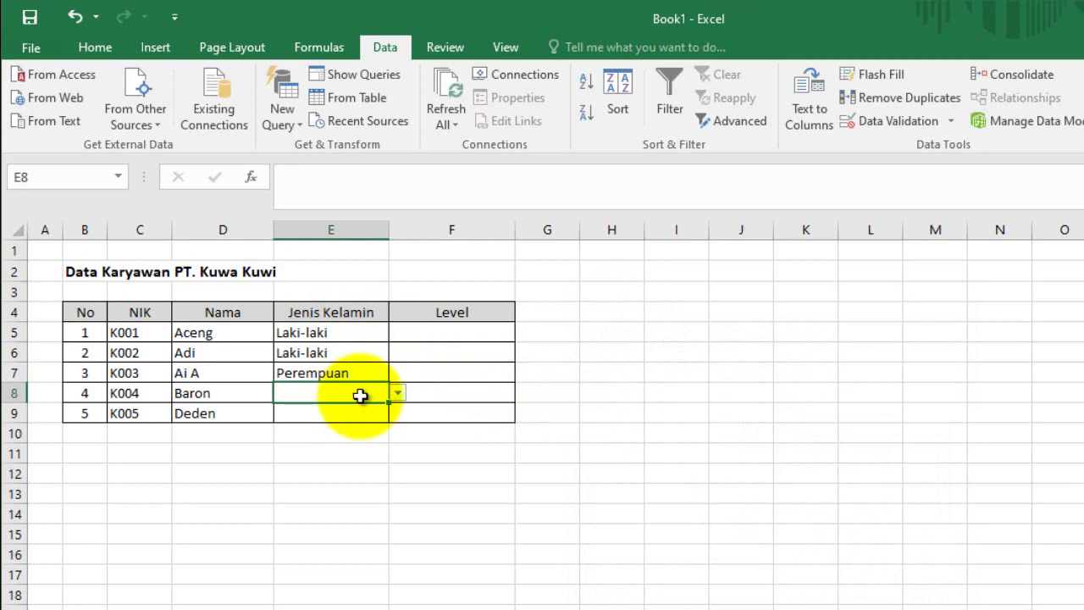
{"action": "type", "text": "keke"}
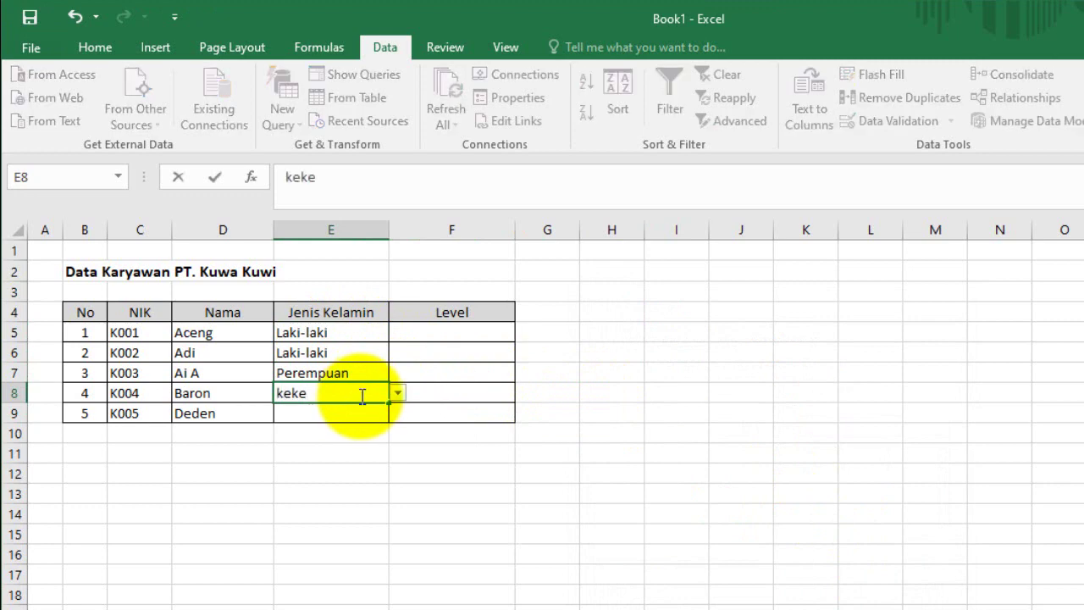
{"action": "key", "text": "Return"}
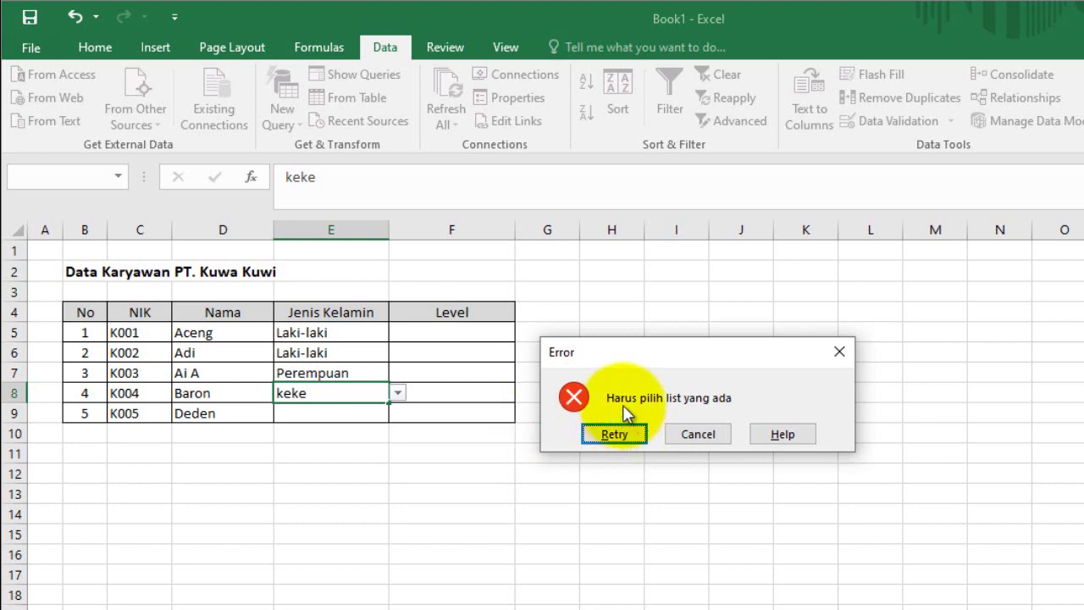
{"action": "left_click", "coordinate": [614, 435]}
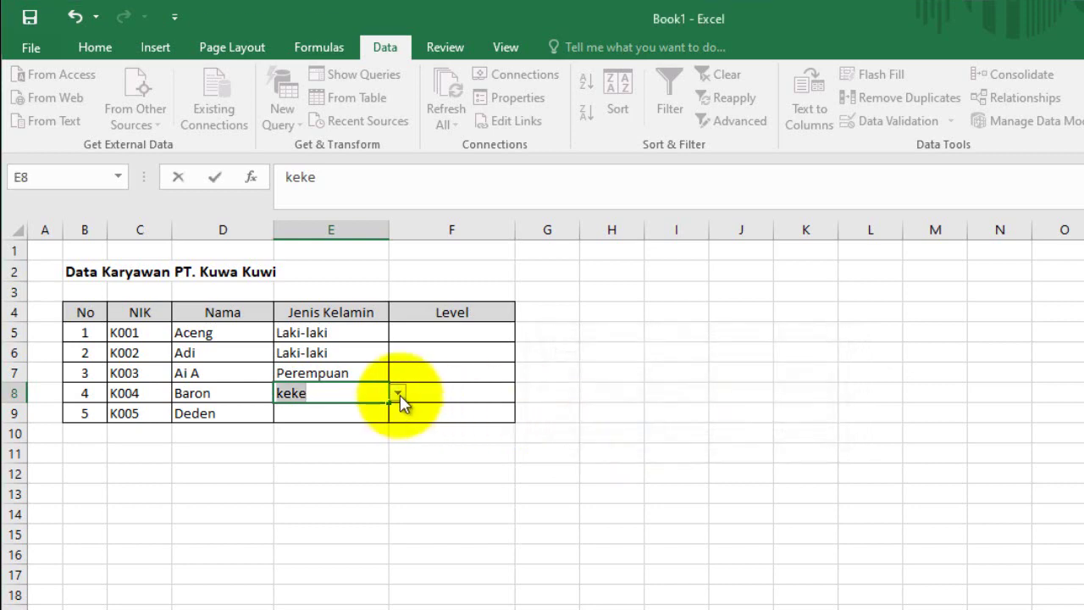
{"action": "key", "text": "Return"}
{"action": "left_click", "coordinate": [697, 434]}
Step: Pick Laki-laki for Baron in E8 and Deden in E9 from the dropdown
{"action": "left_click", "coordinate": [397, 394]}
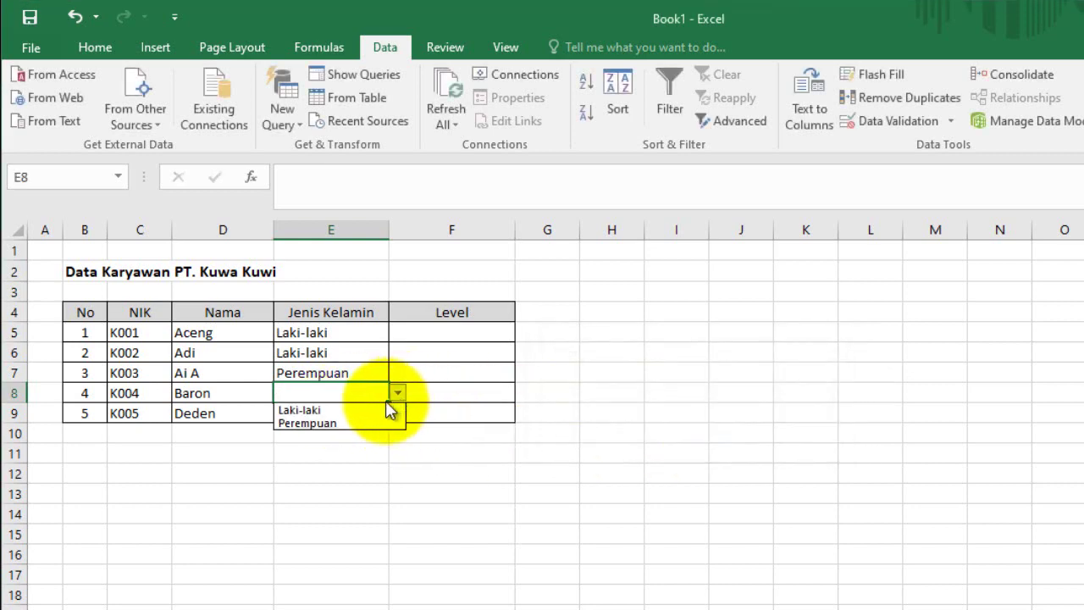
{"action": "left_click", "coordinate": [306, 410]}
{"action": "left_click", "coordinate": [356, 412]}
{"action": "left_click", "coordinate": [397, 413]}
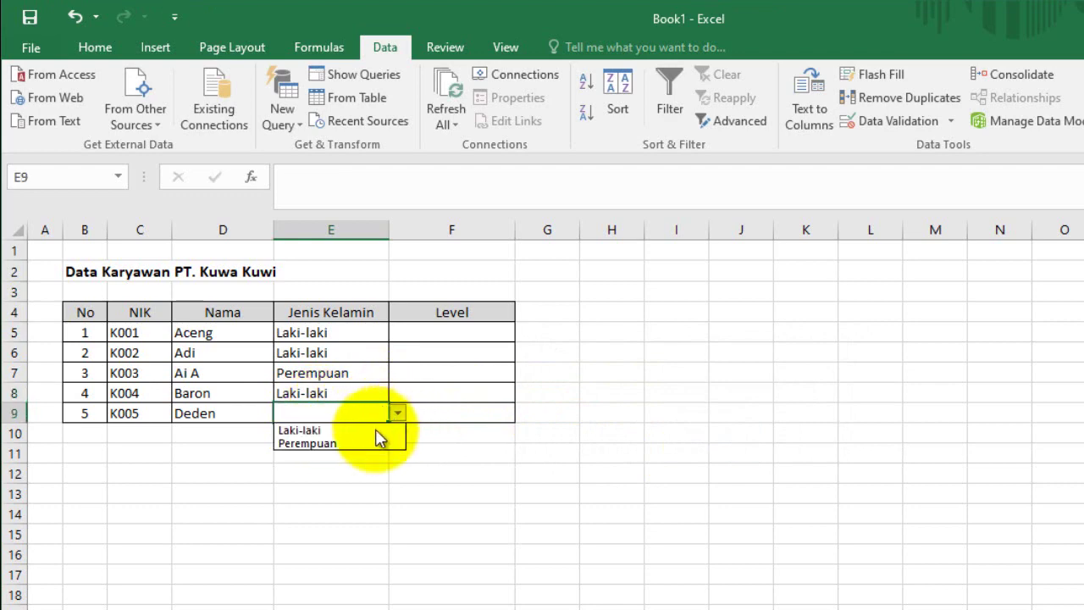
{"action": "left_click", "coordinate": [343, 431]}
{"action": "left_click", "coordinate": [359, 436]}
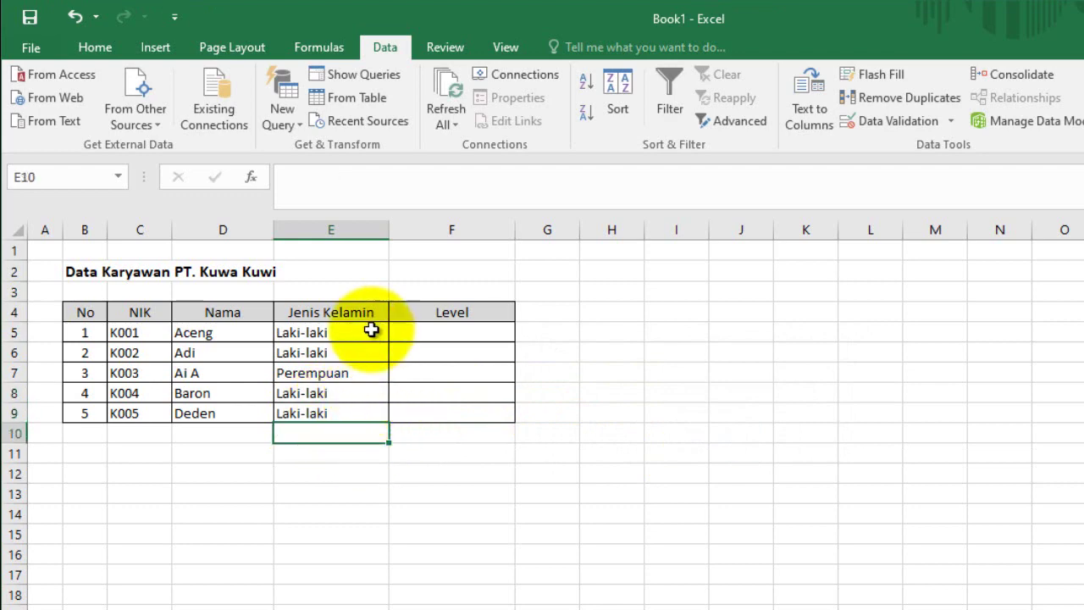
{"action": "left_click_drag", "start_coordinate": [367, 334], "coordinate": [376, 432]}
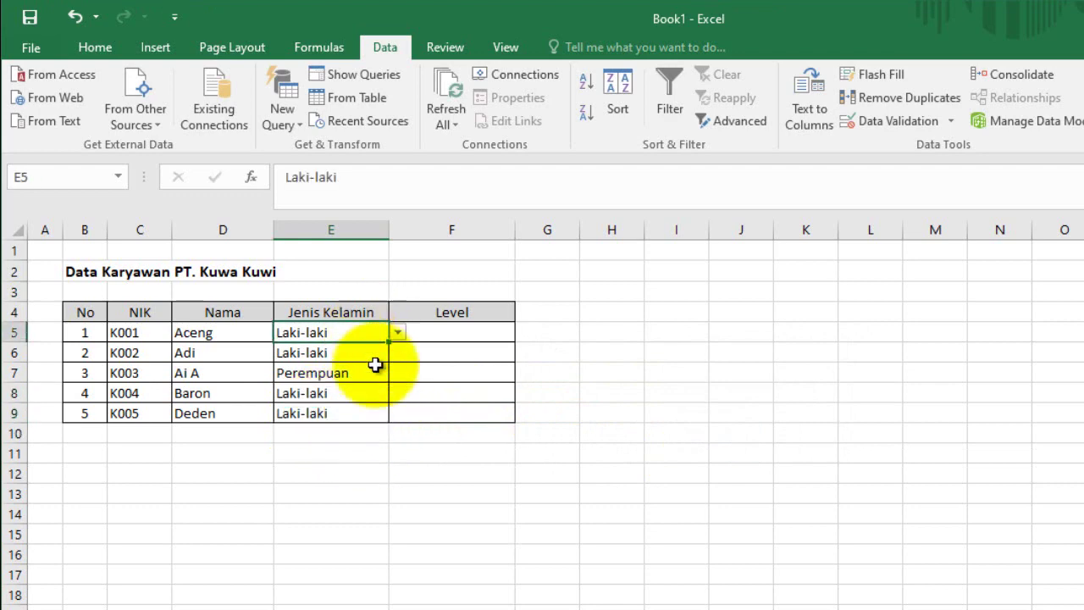
{"action": "left_click", "coordinate": [376, 457]}
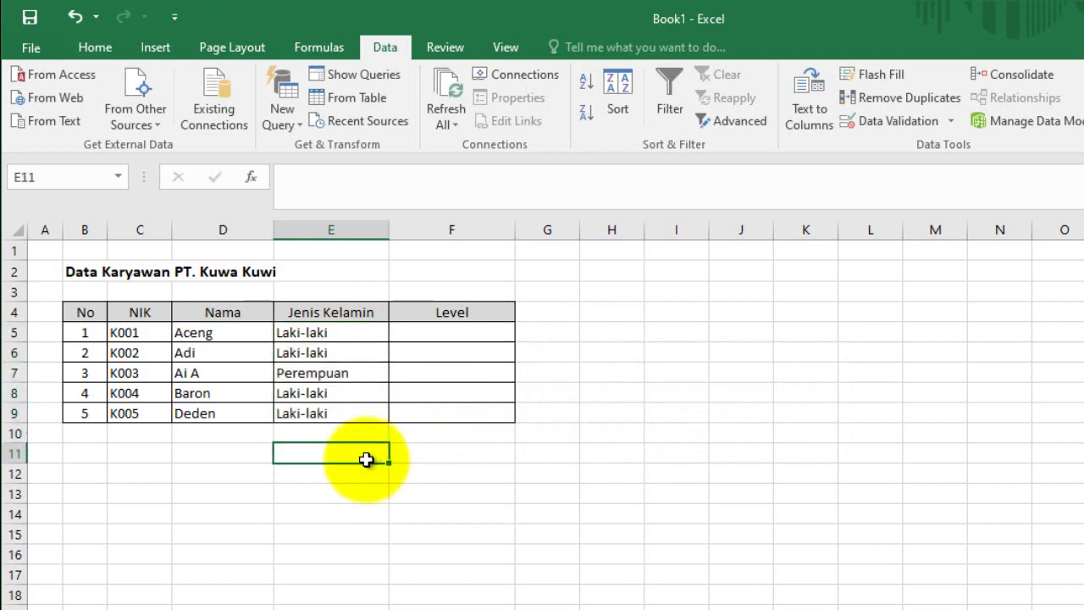
{"action": "left_click", "coordinate": [449, 331]}
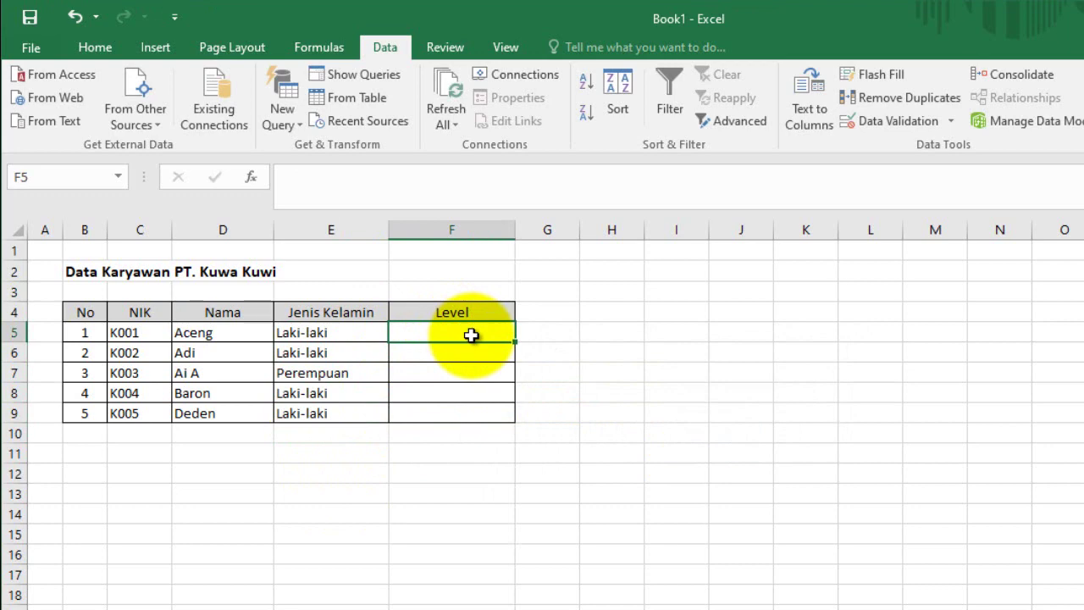
{"action": "left_click_drag", "start_coordinate": [479, 334], "coordinate": [479, 412]}
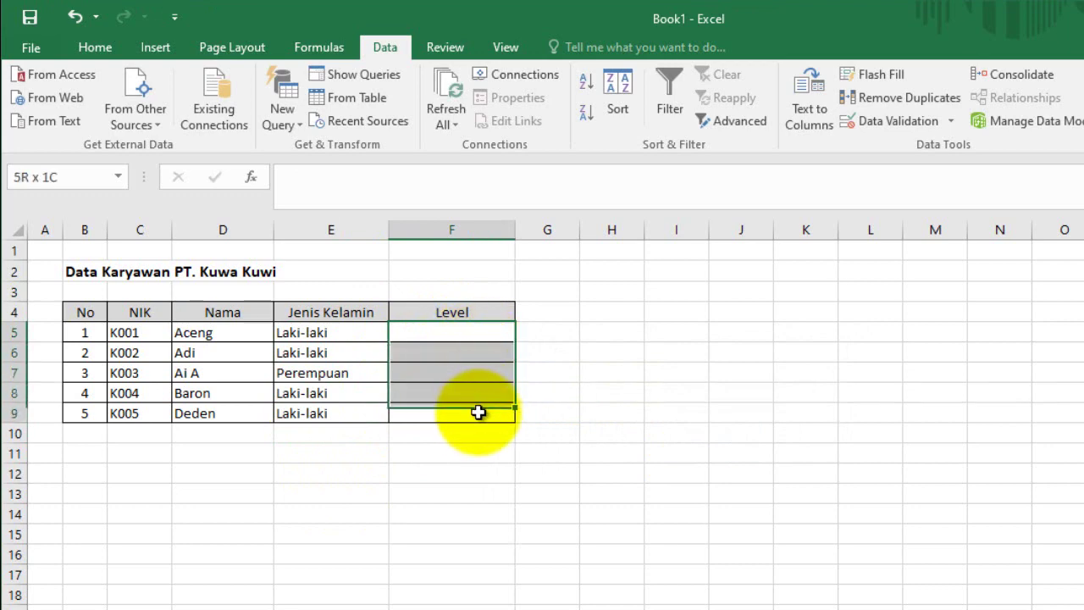
{"action": "left_click", "coordinate": [488, 335]}
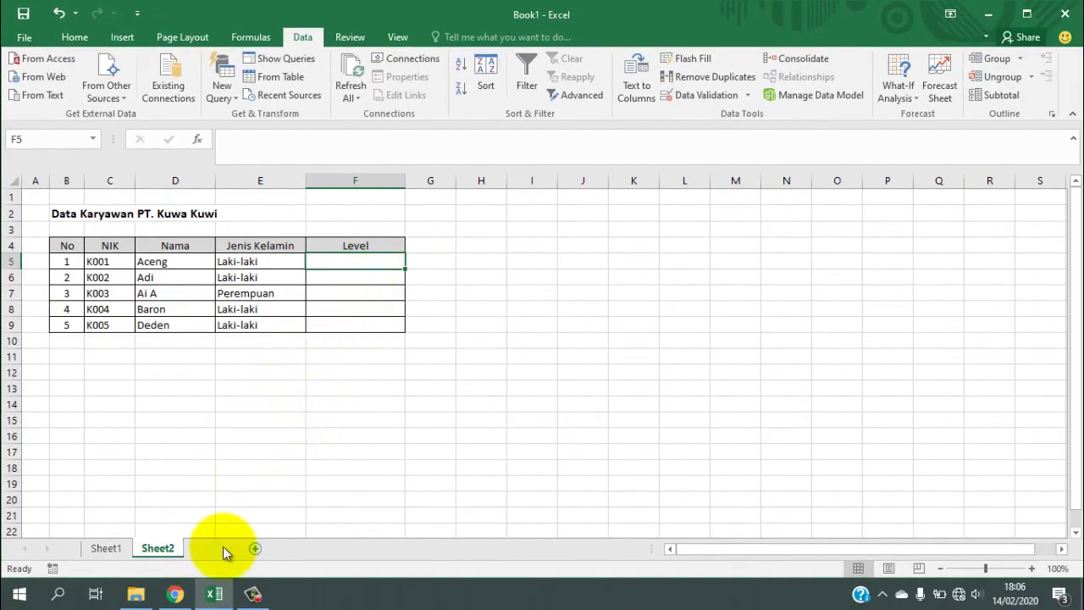
Step: Add Sheet3 and enter Level, Helper, Staff, Supervisor, Manager, General Manager down B2:B7
{"action": "left_click", "coordinate": [219, 547]}
{"action": "left_click", "coordinate": [90, 215]}
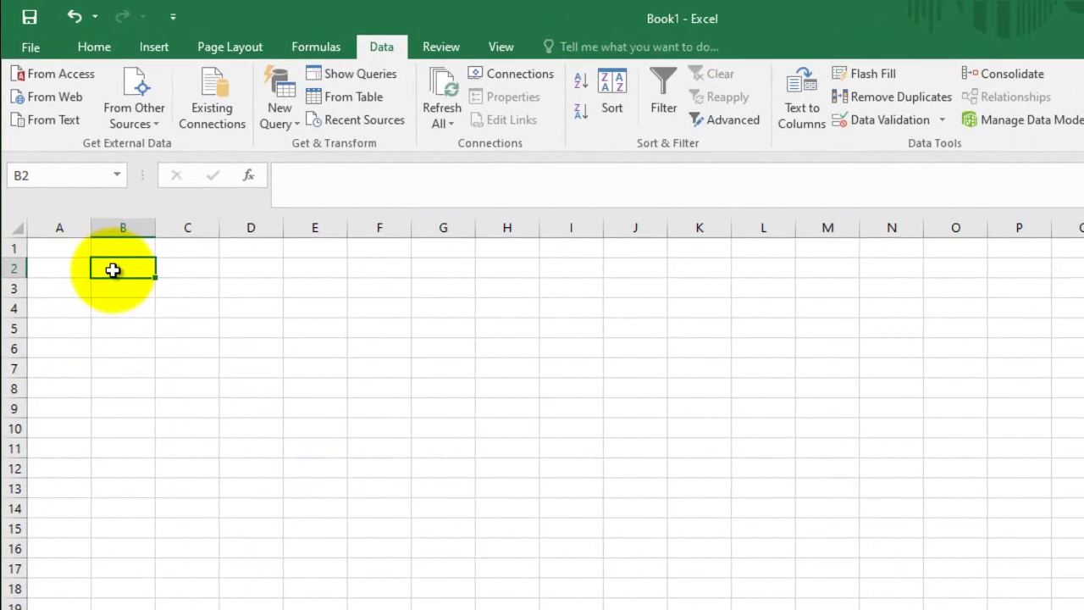
{"action": "type", "text": "Level"}
{"action": "key", "text": "Return"}
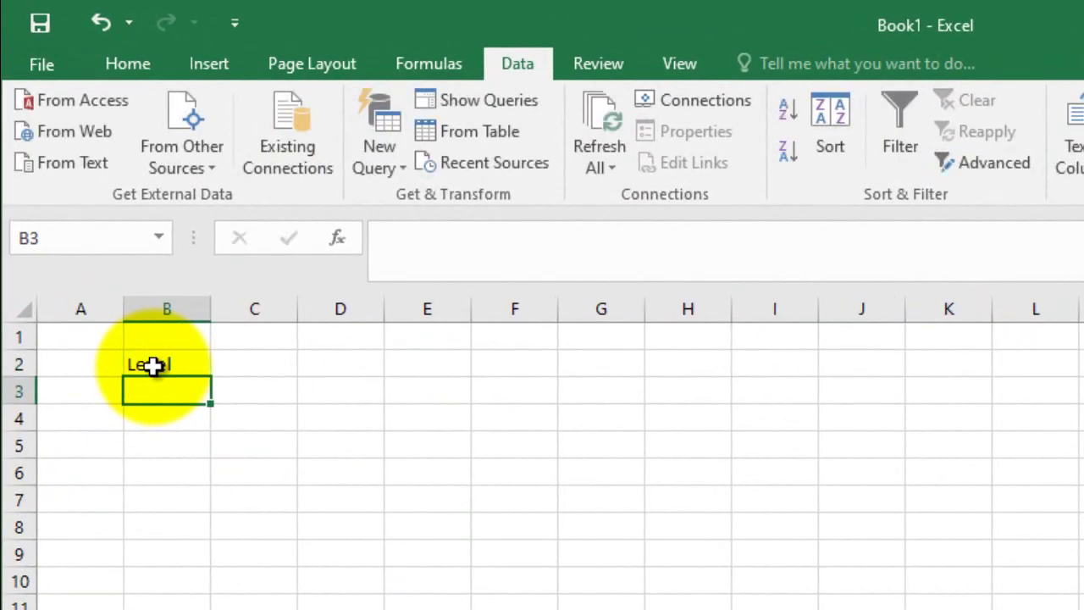
{"action": "type", "text": "Helper"}
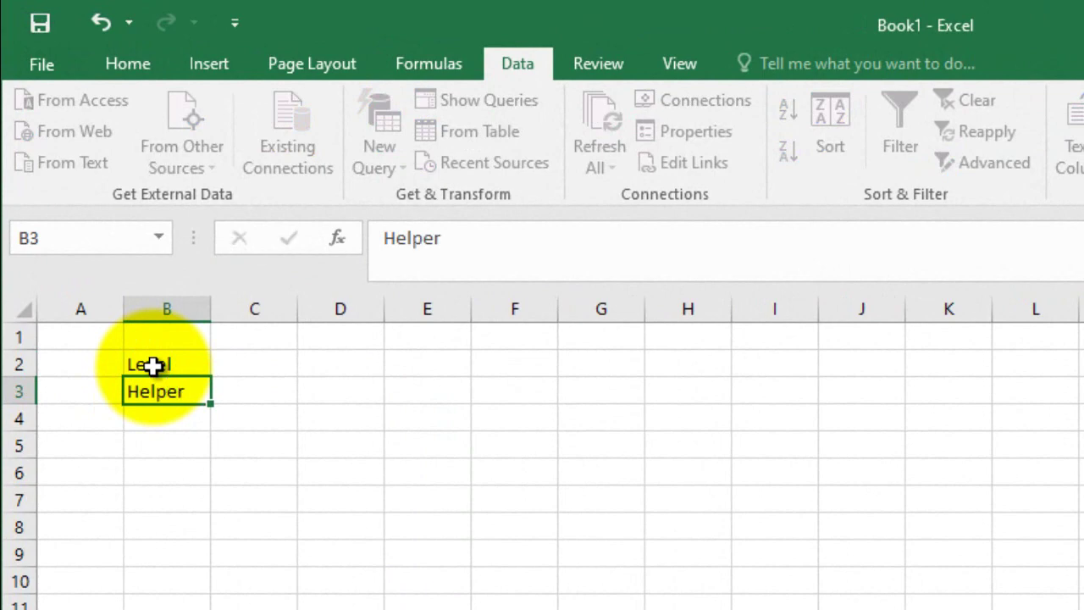
{"action": "key", "text": "Return"}
{"action": "type", "text": "Staff"}
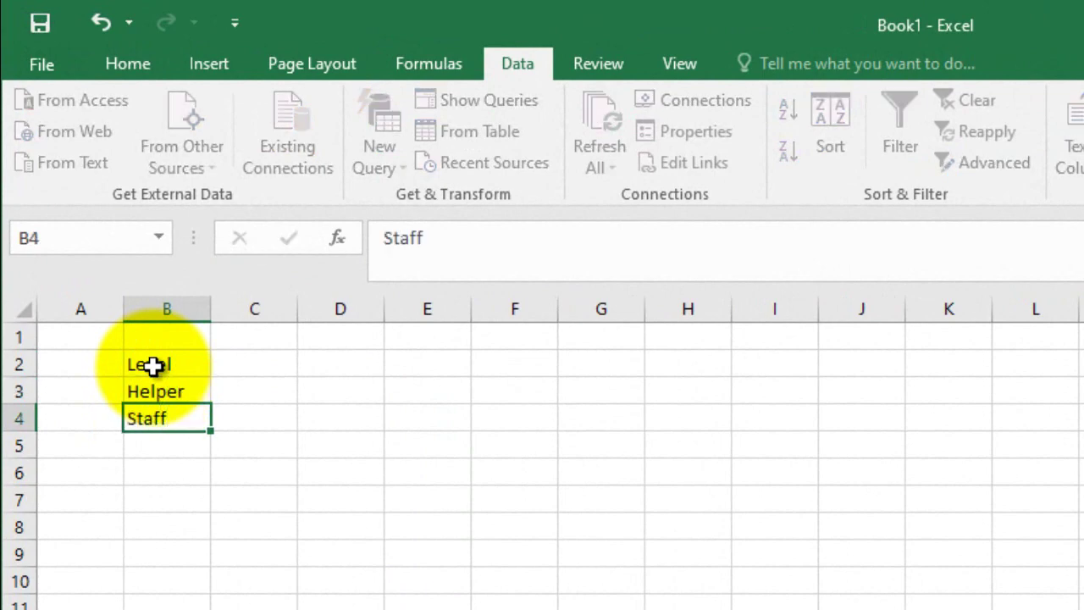
{"action": "key", "text": "Return"}
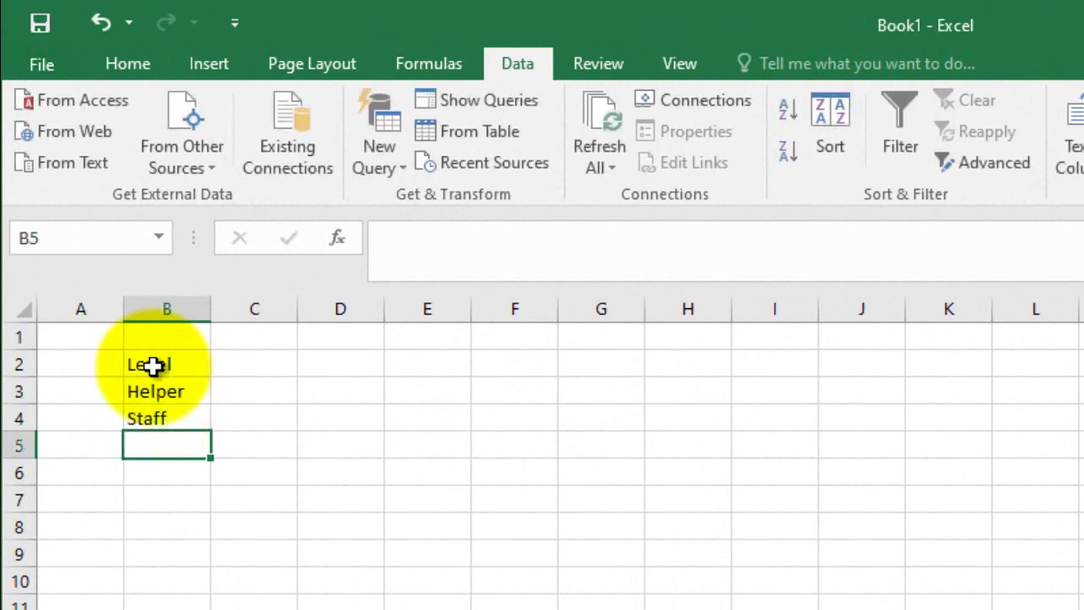
{"action": "type", "text": "Supervisor"}
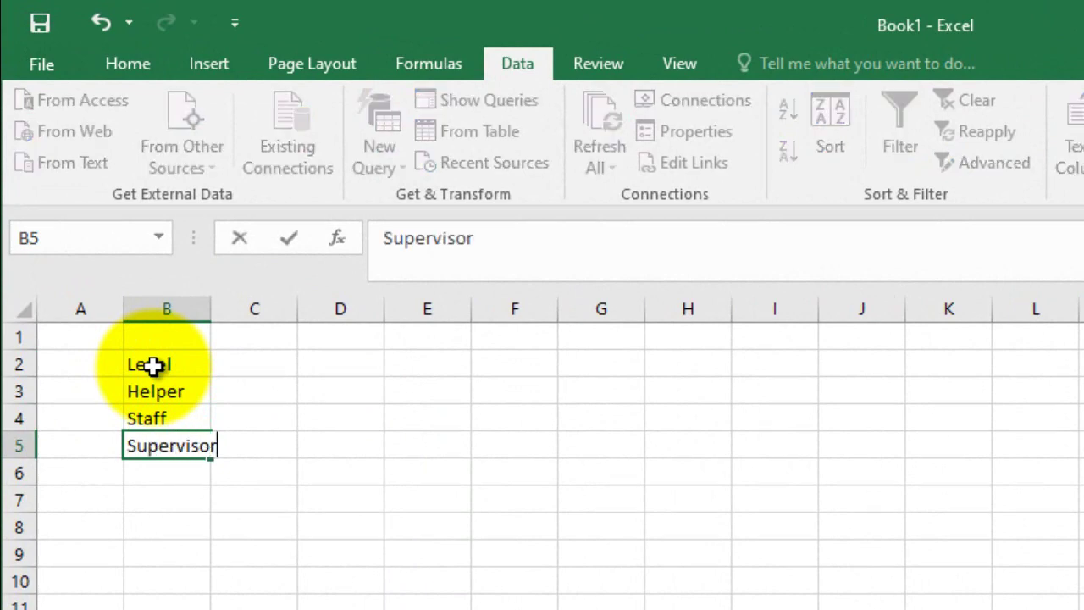
{"action": "key", "text": "Return"}
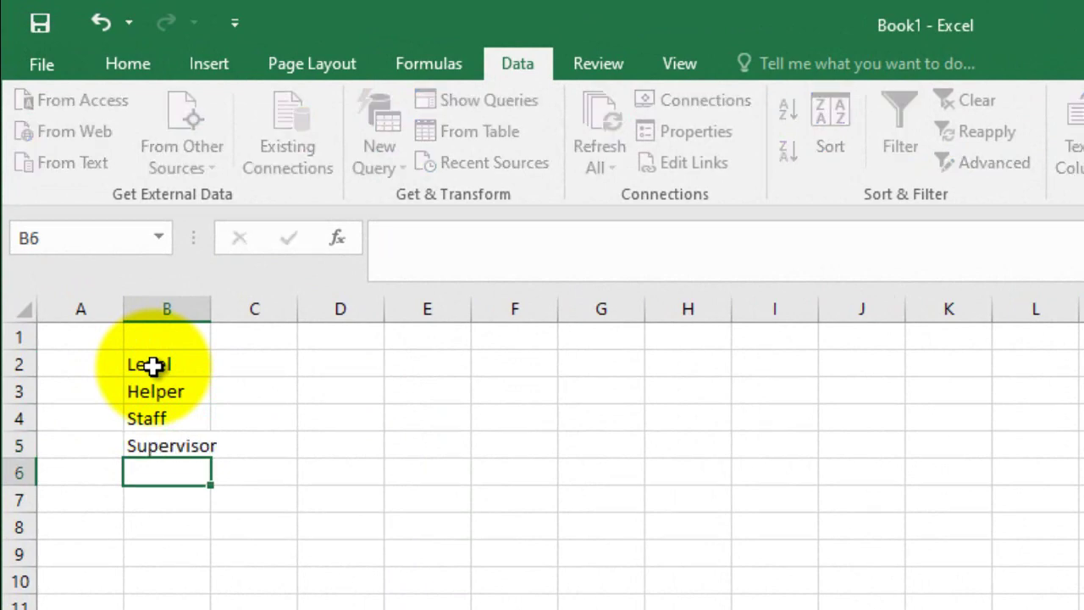
{"action": "type", "text": "Manager"}
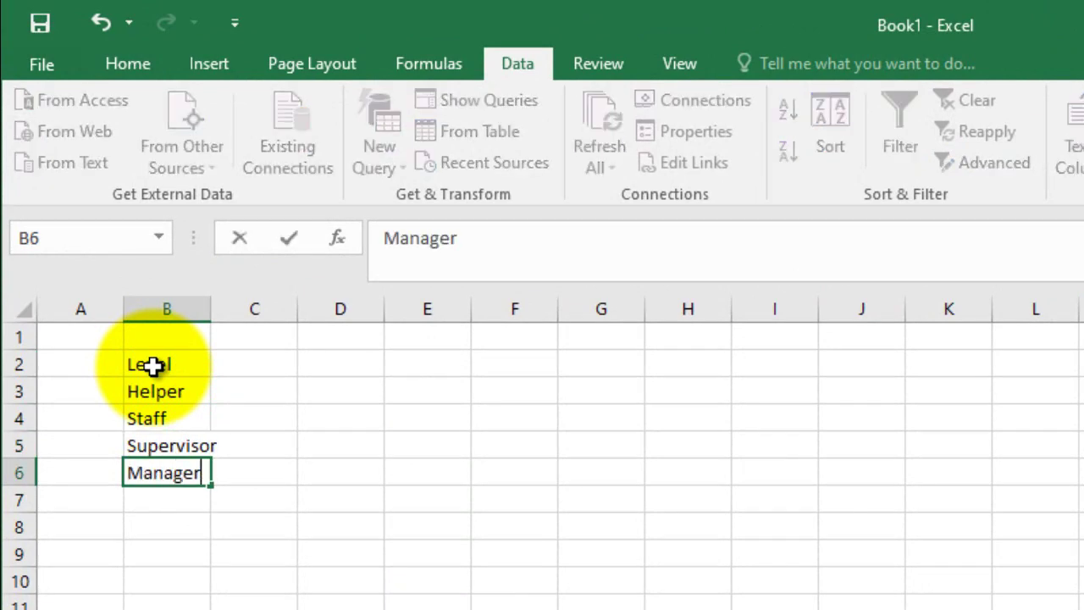
{"action": "key", "text": "Return"}
{"action": "type", "text": "General Manager"}
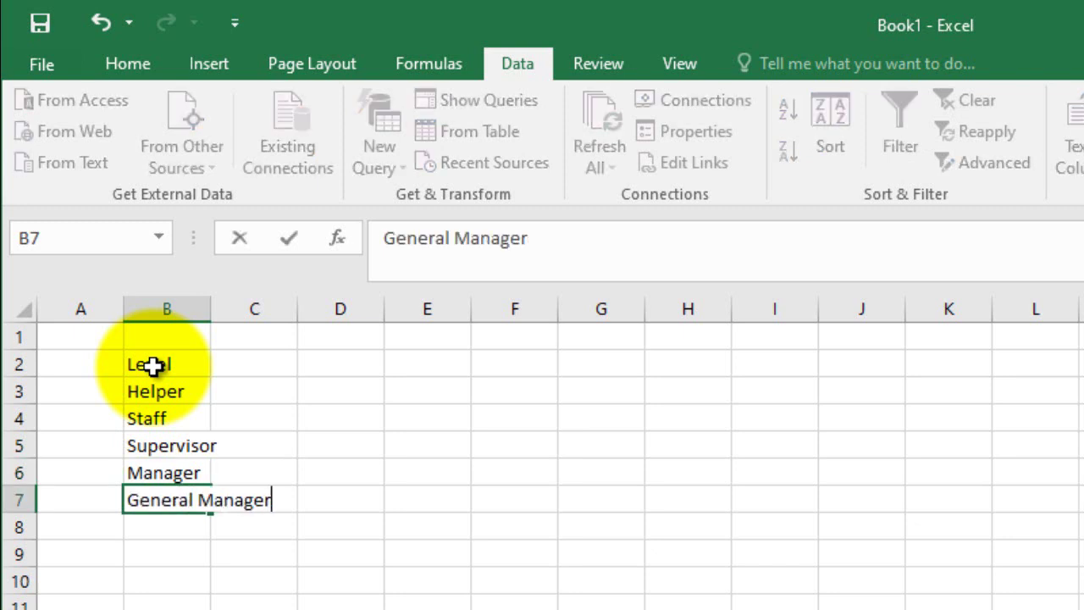
{"action": "key", "text": "Return"}
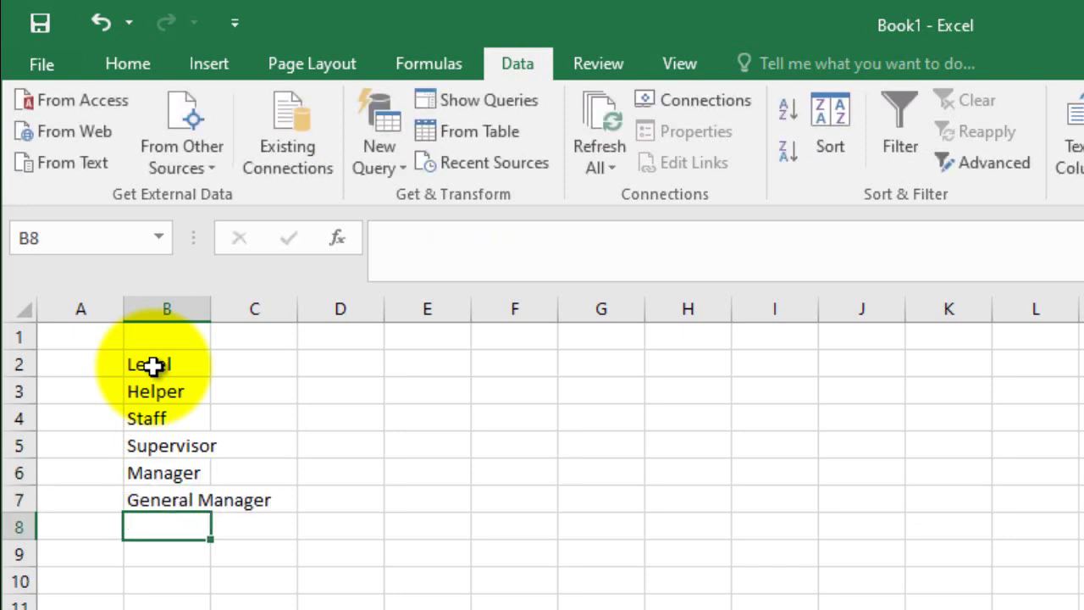
Step: Border B2:B7, shade the Level heading grey, widen column B, and return to Sheet2
{"action": "left_click_drag", "start_coordinate": [153, 364], "coordinate": [177, 492]}
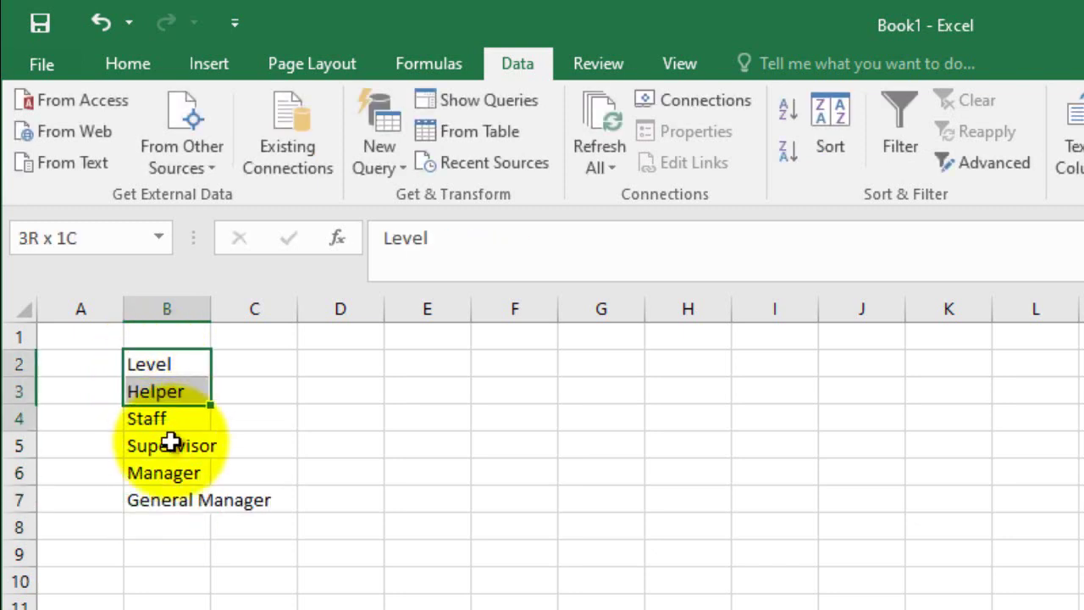
{"action": "left_click", "coordinate": [127, 66]}
{"action": "left_click", "coordinate": [354, 151]}
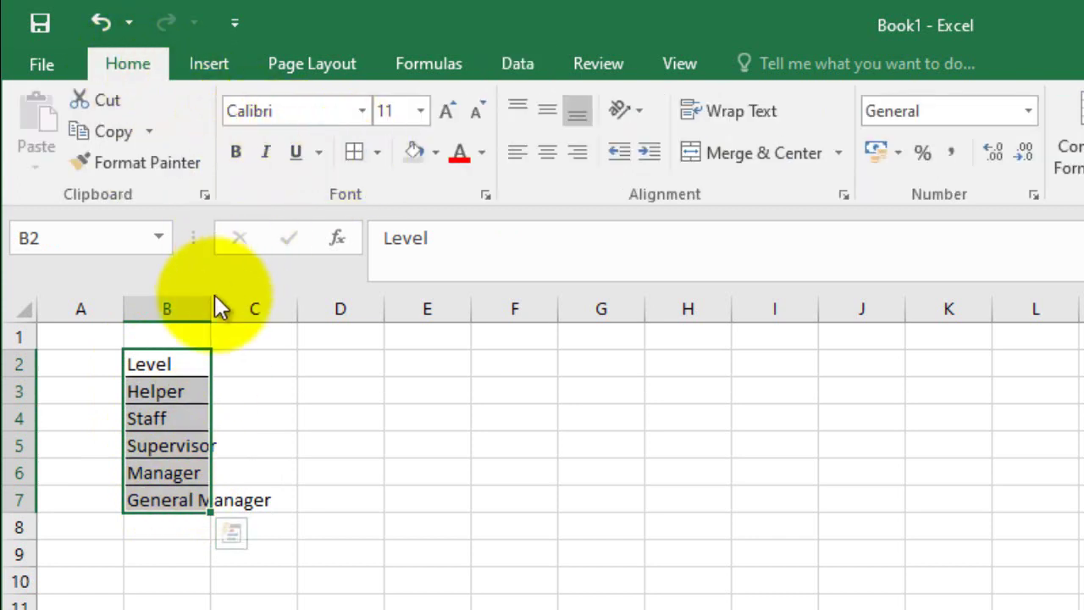
{"action": "left_click", "coordinate": [183, 360]}
{"action": "left_click", "coordinate": [244, 363]}
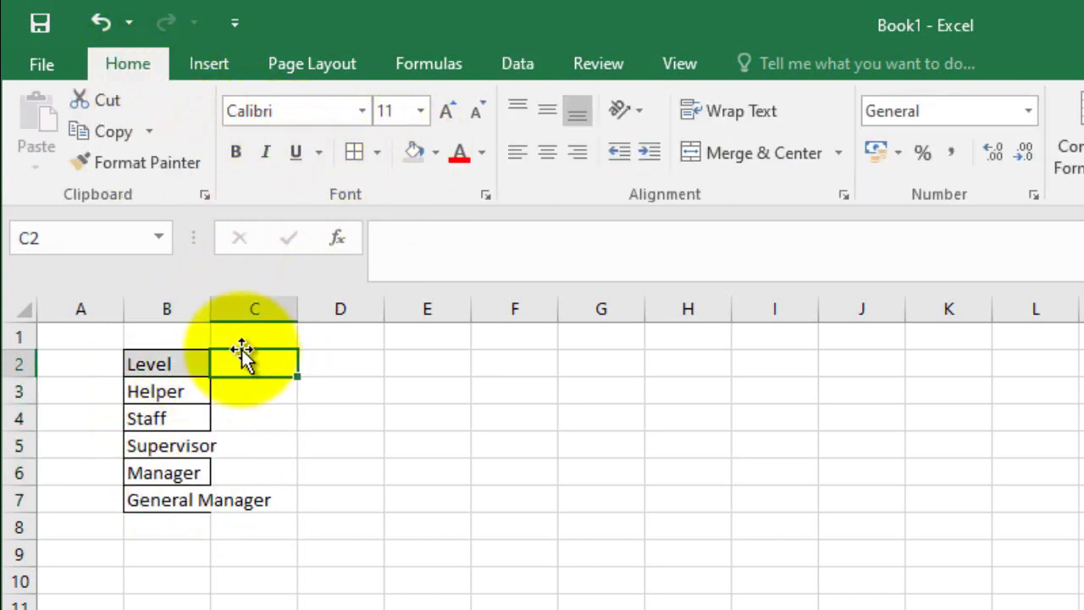
{"action": "left_click", "coordinate": [182, 308]}
{"action": "left_click_drag", "start_coordinate": [211, 308], "coordinate": [292, 317]}
{"action": "left_click", "coordinate": [252, 279]}
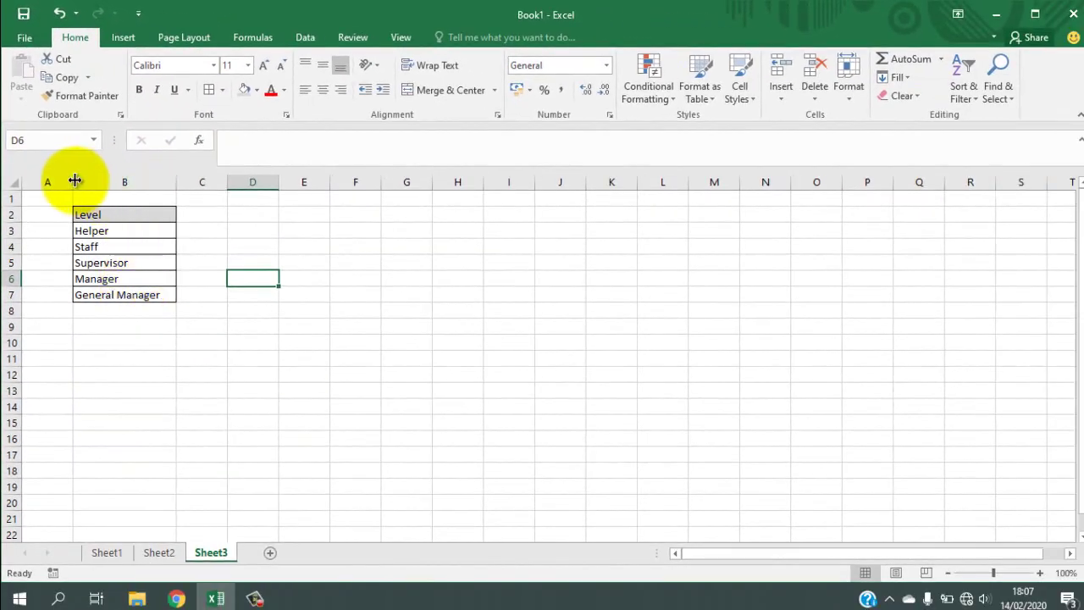
{"action": "left_click_drag", "start_coordinate": [73, 181], "coordinate": [49, 181]}
{"action": "left_click", "coordinate": [151, 322]}
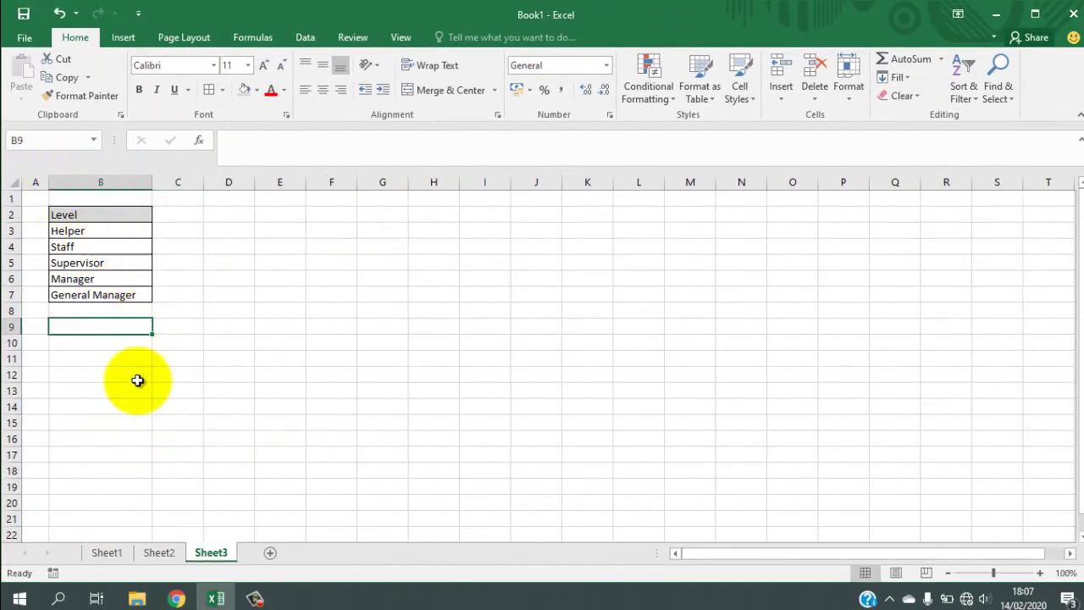
{"action": "left_click", "coordinate": [158, 552]}
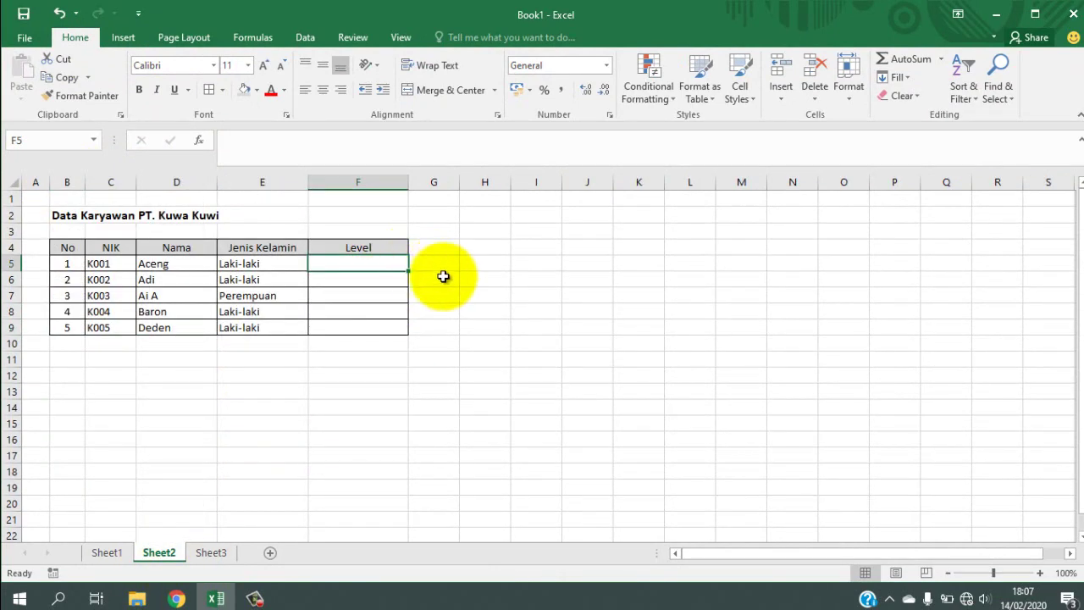
Step: Set F5:F9 validation to a list sourced from Sheet3!$B$3:$B$7
{"action": "left_click_drag", "start_coordinate": [361, 273], "coordinate": [360, 325]}
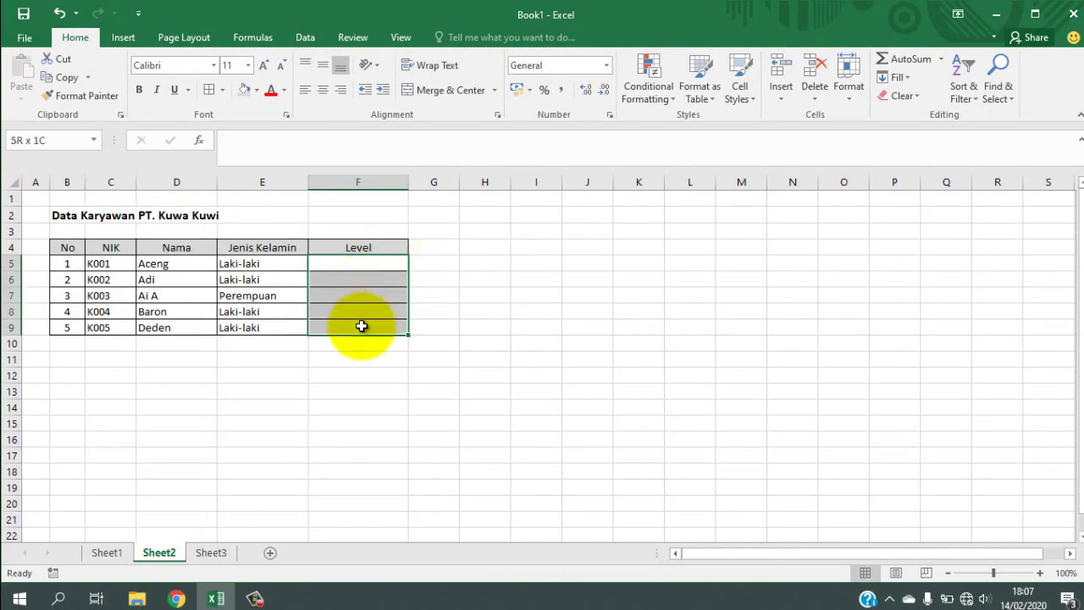
{"action": "left_click", "coordinate": [305, 37]}
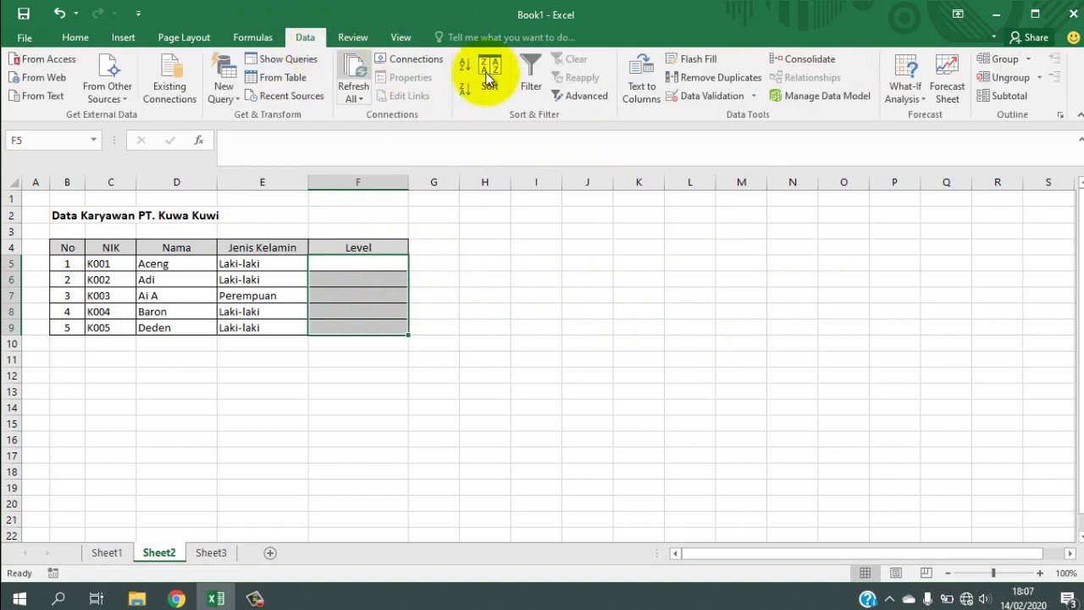
{"action": "left_click", "coordinate": [712, 95]}
{"action": "left_click", "coordinate": [492, 266]}
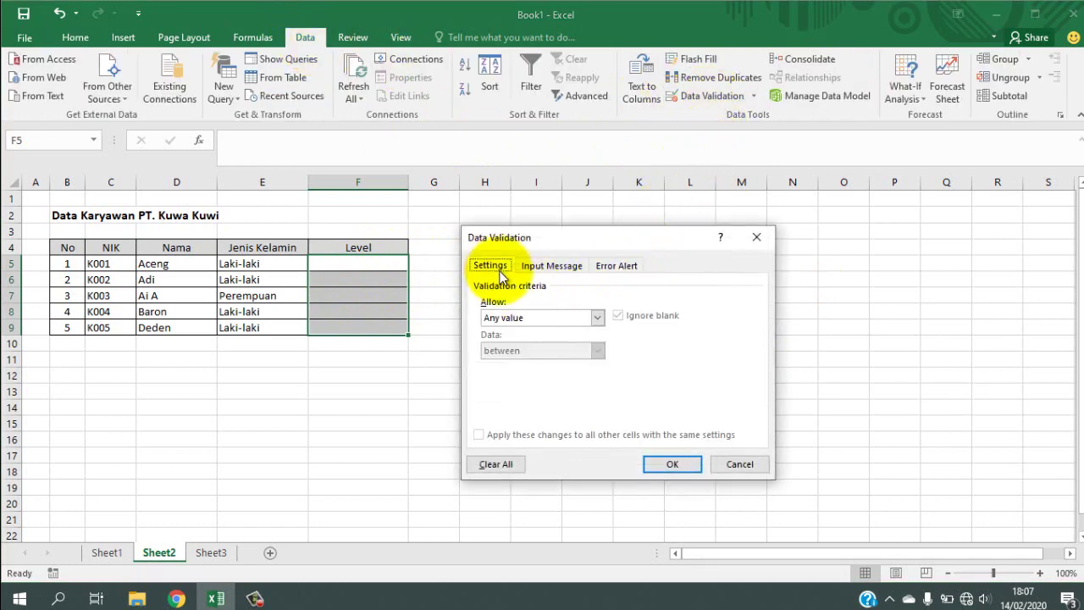
{"action": "left_click", "coordinate": [585, 321]}
{"action": "left_click", "coordinate": [519, 363]}
{"action": "left_click", "coordinate": [543, 383]}
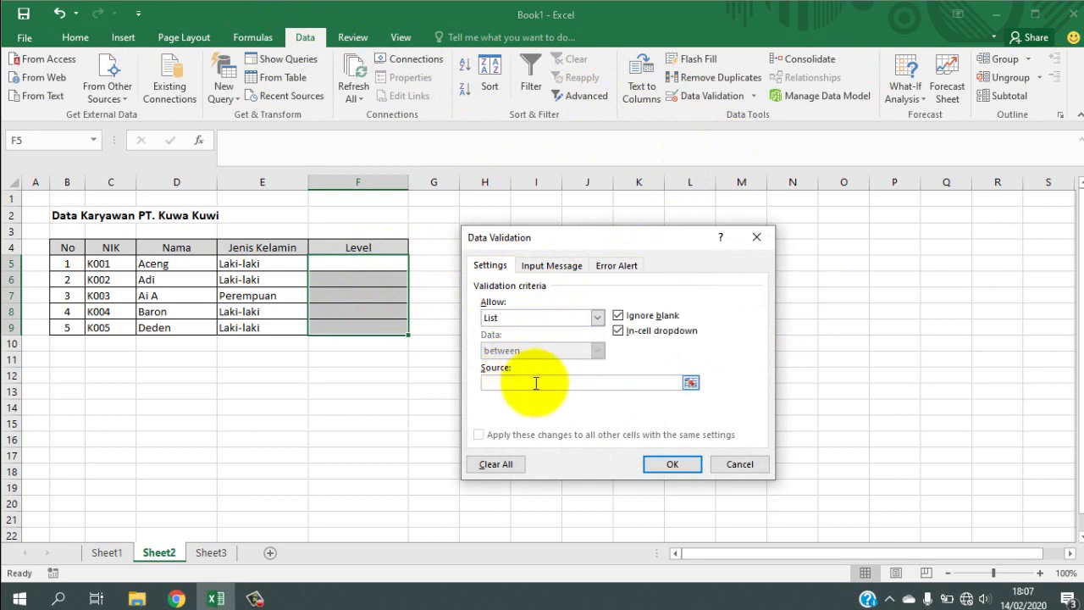
{"action": "left_click", "coordinate": [212, 553]}
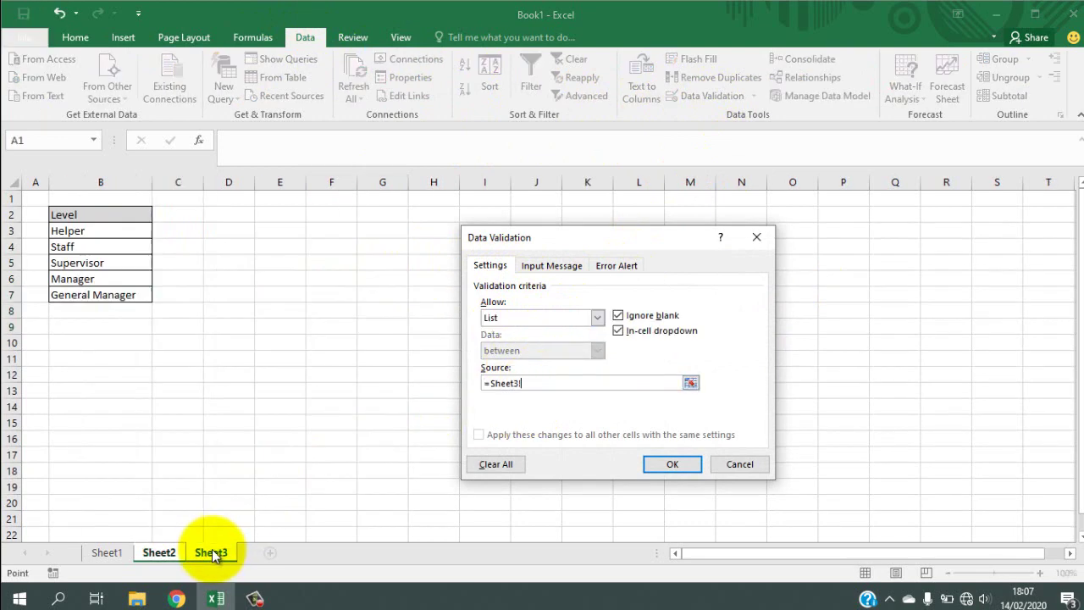
{"action": "left_click_drag", "start_coordinate": [116, 230], "coordinate": [113, 295]}
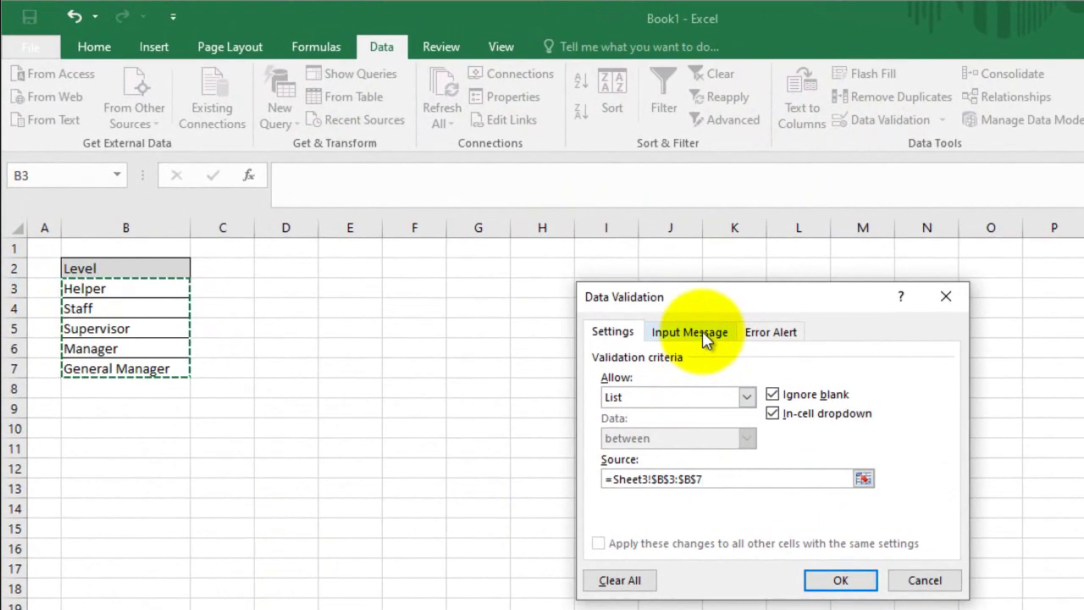
Step: Start the Error alert with title 'Error' and message 'Harus pilih list yang ada'
{"action": "left_click", "coordinate": [688, 331]}
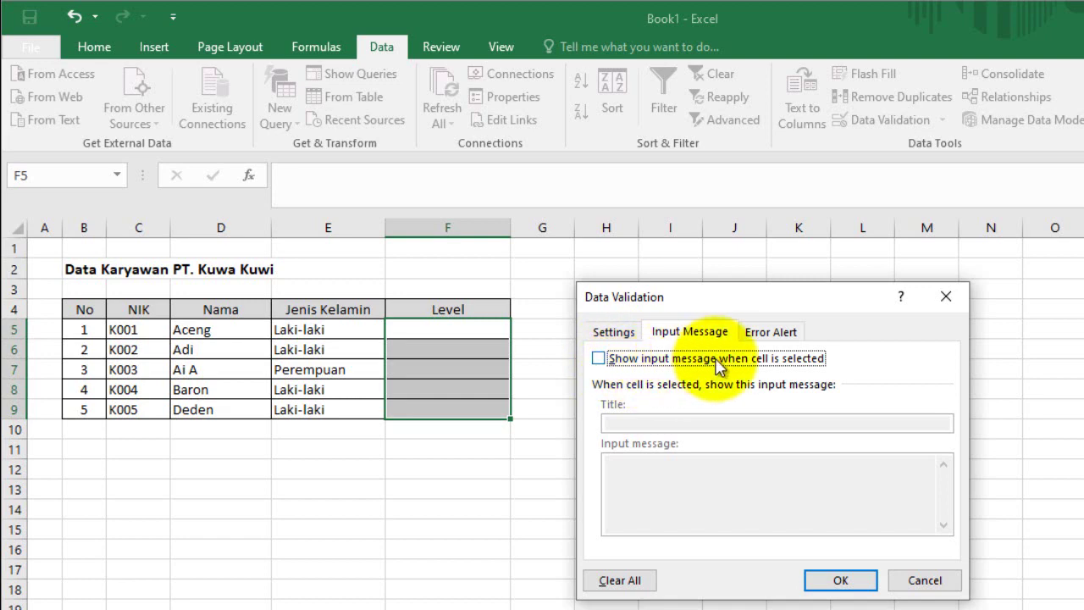
{"action": "left_click", "coordinate": [756, 333]}
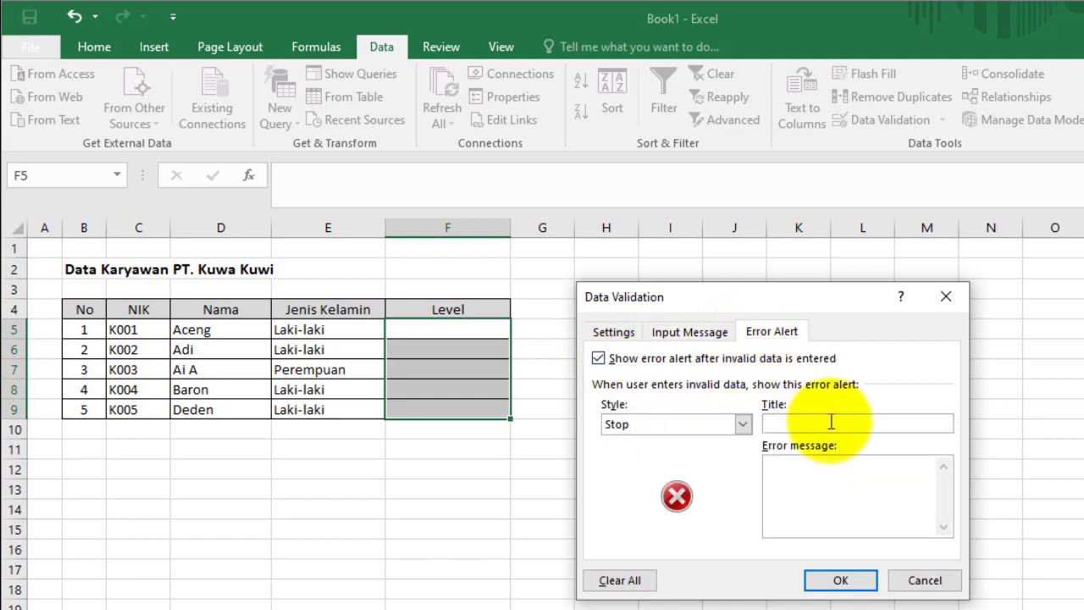
{"action": "type", "text": "Eror"}
{"action": "type", "text": "Harus pilih l"}
{"action": "type", "text": "ist"}
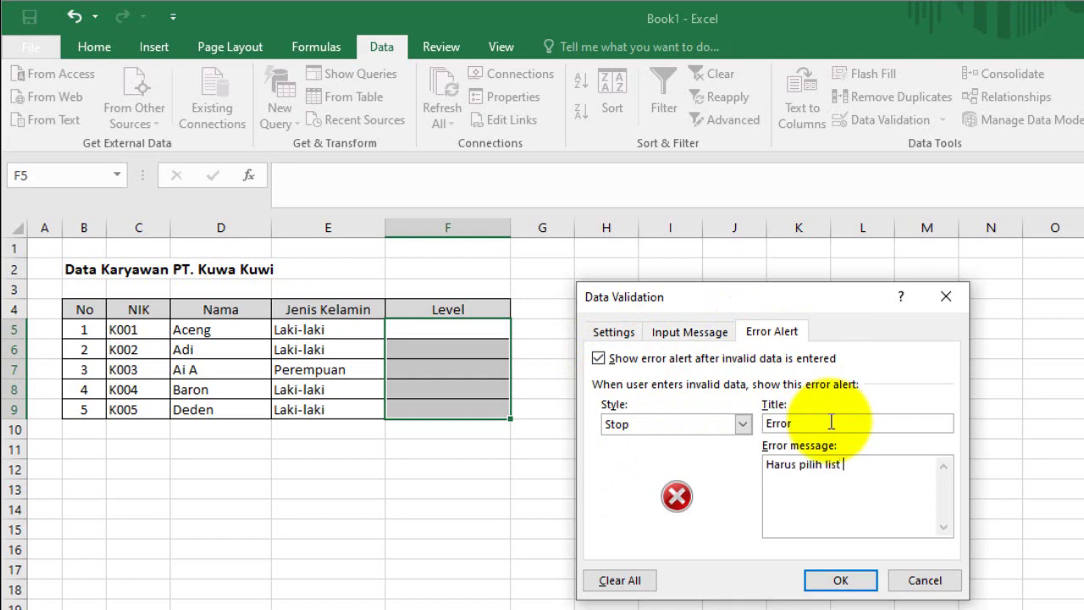
{"action": "type", "text": " yang ada"}
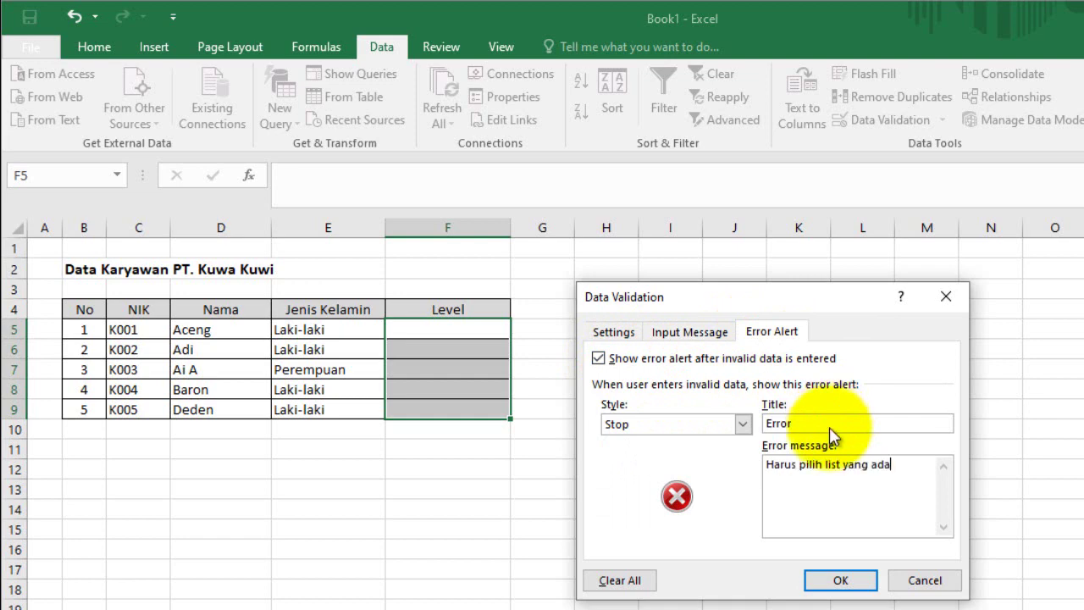
Step: Confirm the Level validation, then choose Helper for F5 and Staff for F6 from the dropdown
{"action": "left_click", "coordinate": [832, 582]}
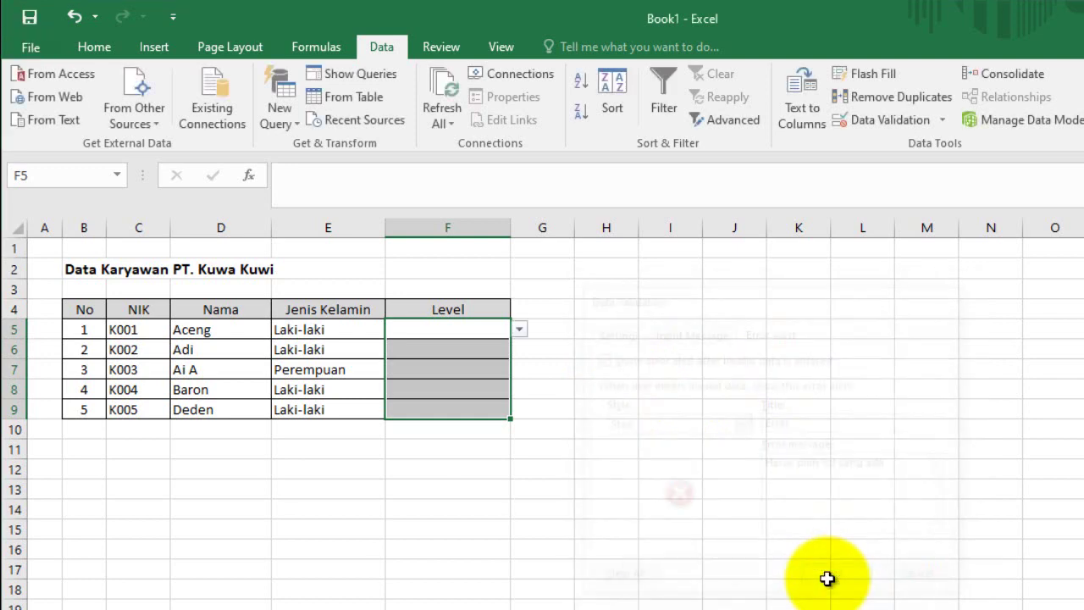
{"action": "left_click", "coordinate": [712, 468]}
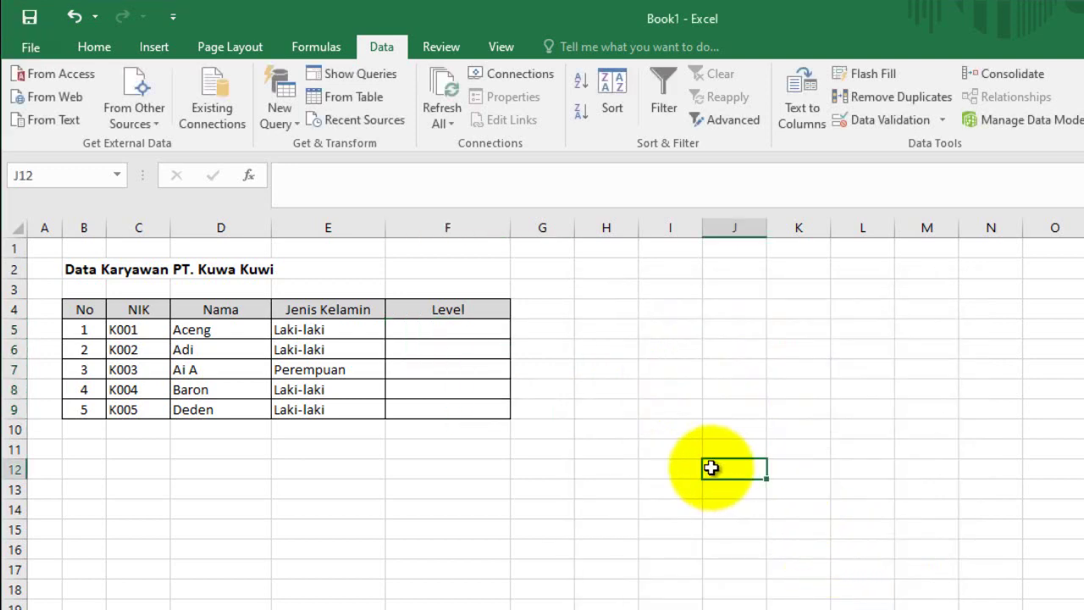
{"action": "left_click", "coordinate": [435, 330]}
{"action": "left_click", "coordinate": [518, 331]}
{"action": "left_click", "coordinate": [511, 345]}
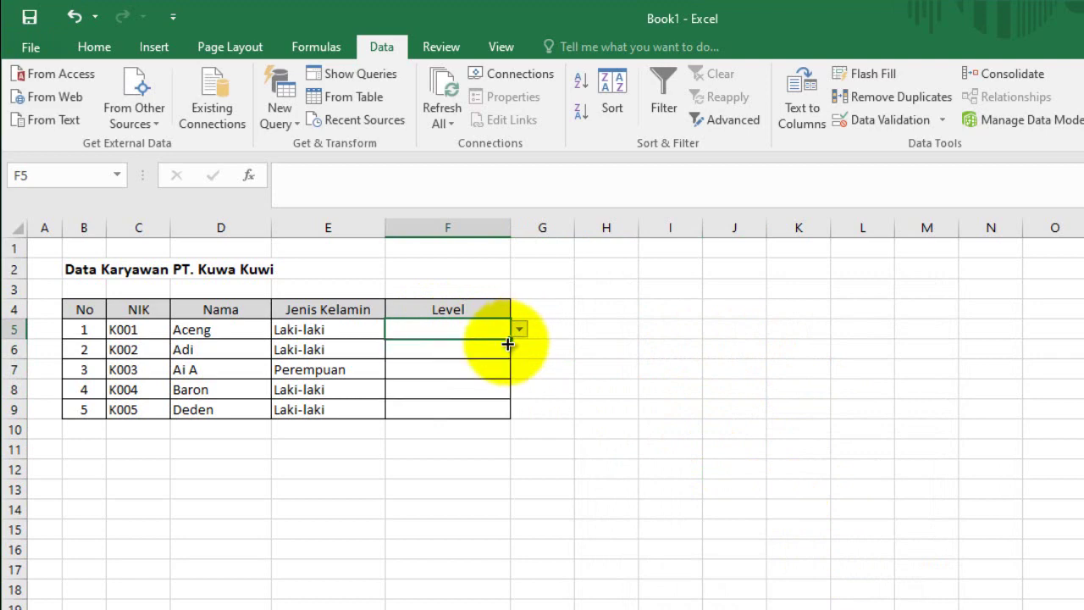
{"action": "left_click", "coordinate": [506, 347]}
{"action": "left_click", "coordinate": [519, 348]}
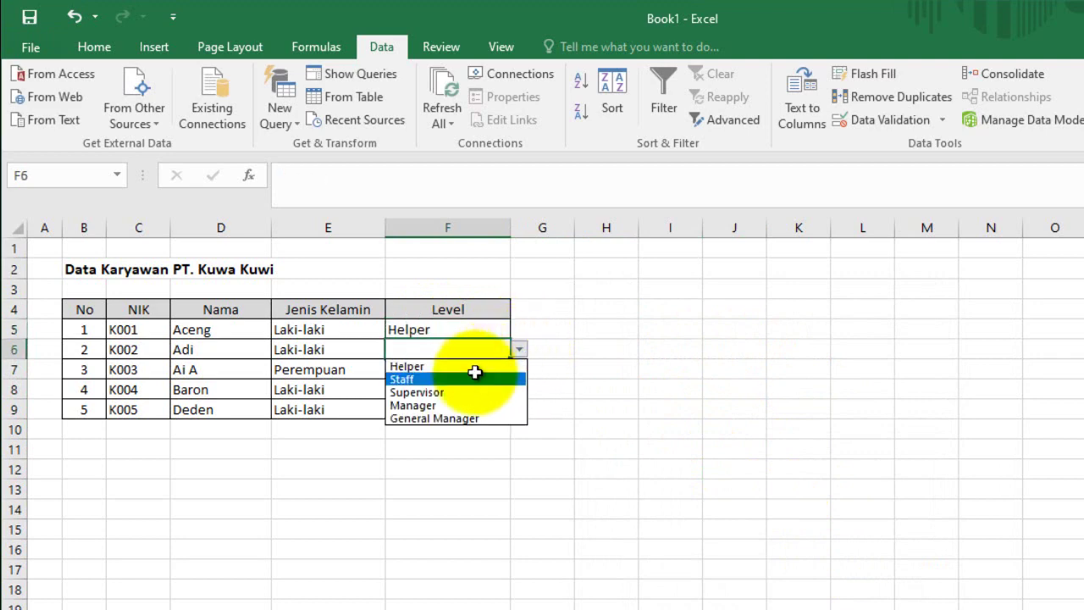
{"action": "left_click", "coordinate": [479, 379]}
Step: Choose Supervisor, Manager and General Manager from the dropdown for F7, F8 and F9
{"action": "left_click", "coordinate": [483, 370]}
{"action": "left_click", "coordinate": [519, 369]}
{"action": "left_click", "coordinate": [454, 411]}
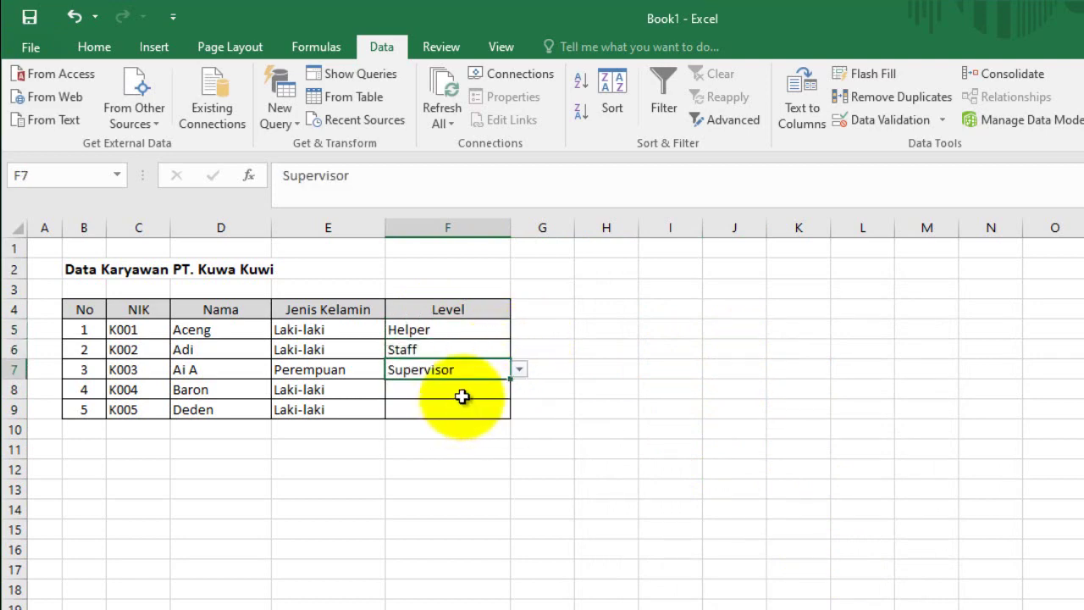
{"action": "left_click", "coordinate": [508, 390]}
{"action": "left_click", "coordinate": [518, 389]}
{"action": "left_click", "coordinate": [453, 438]}
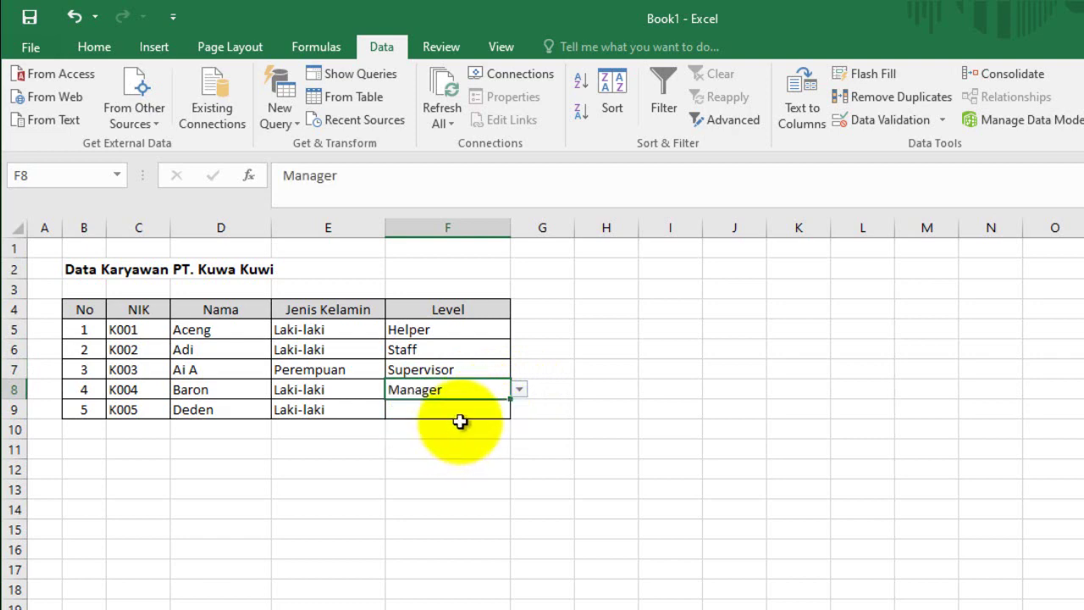
{"action": "left_click", "coordinate": [503, 423]}
{"action": "left_click", "coordinate": [510, 410]}
{"action": "left_click", "coordinate": [518, 410]}
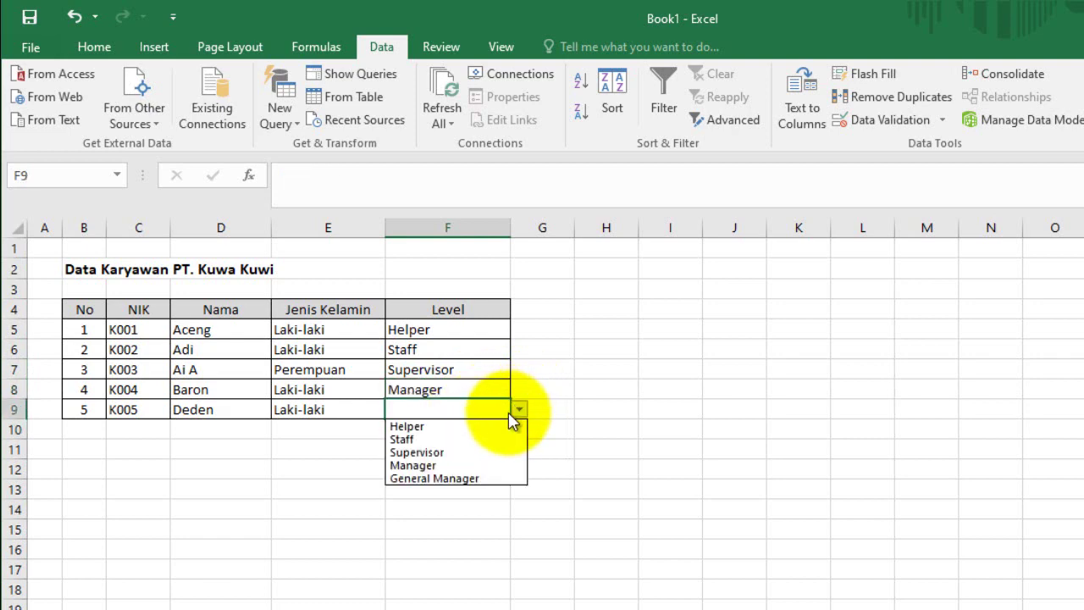
{"action": "left_click", "coordinate": [458, 477]}
{"action": "left_click", "coordinate": [655, 424]}
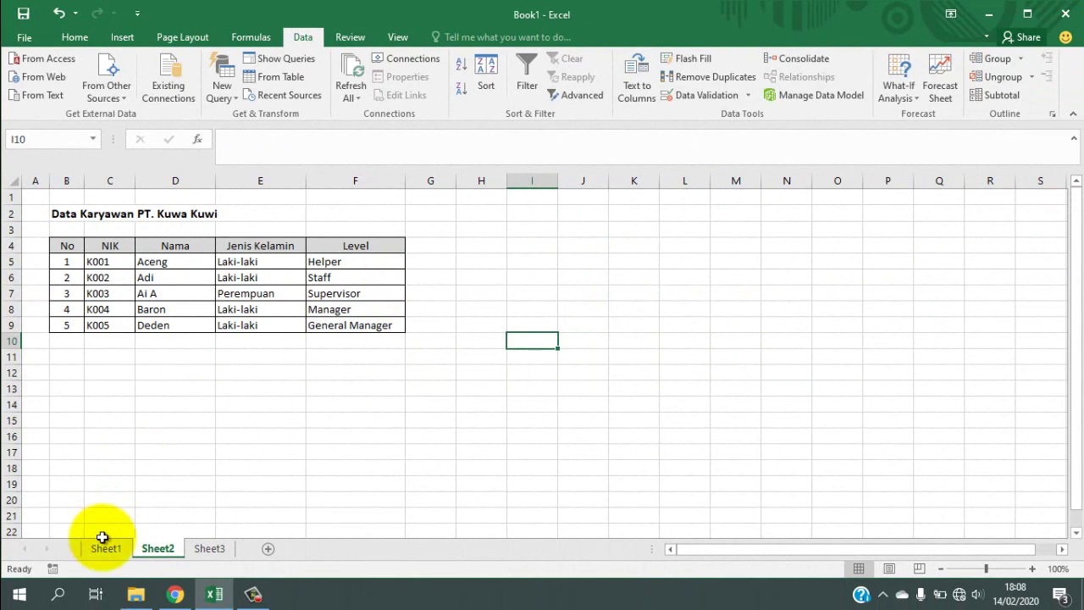
{"action": "left_click", "coordinate": [108, 559]}
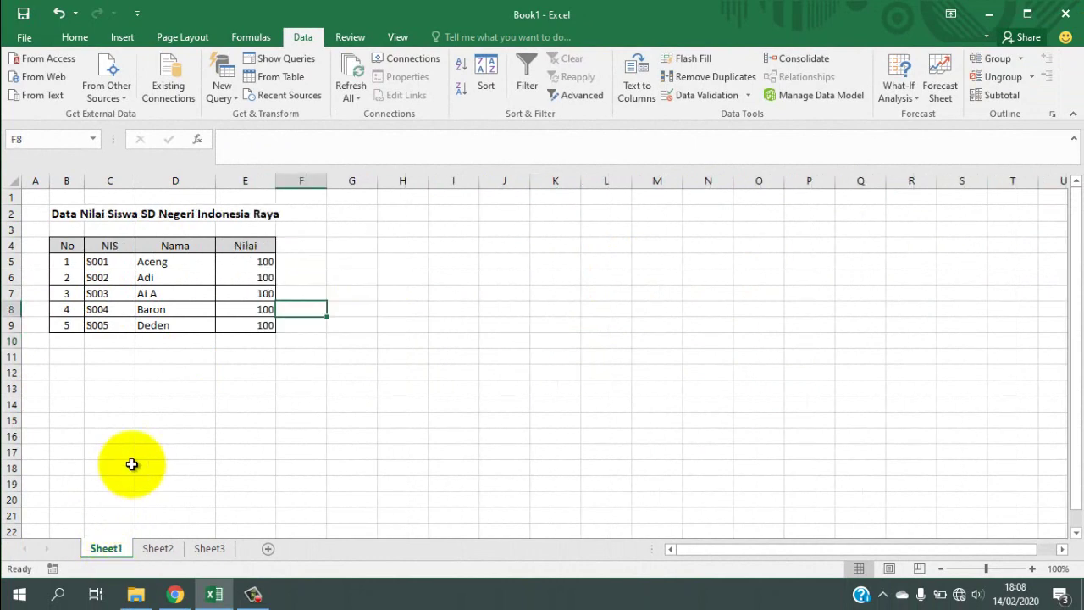
{"action": "left_click", "coordinate": [158, 548]}
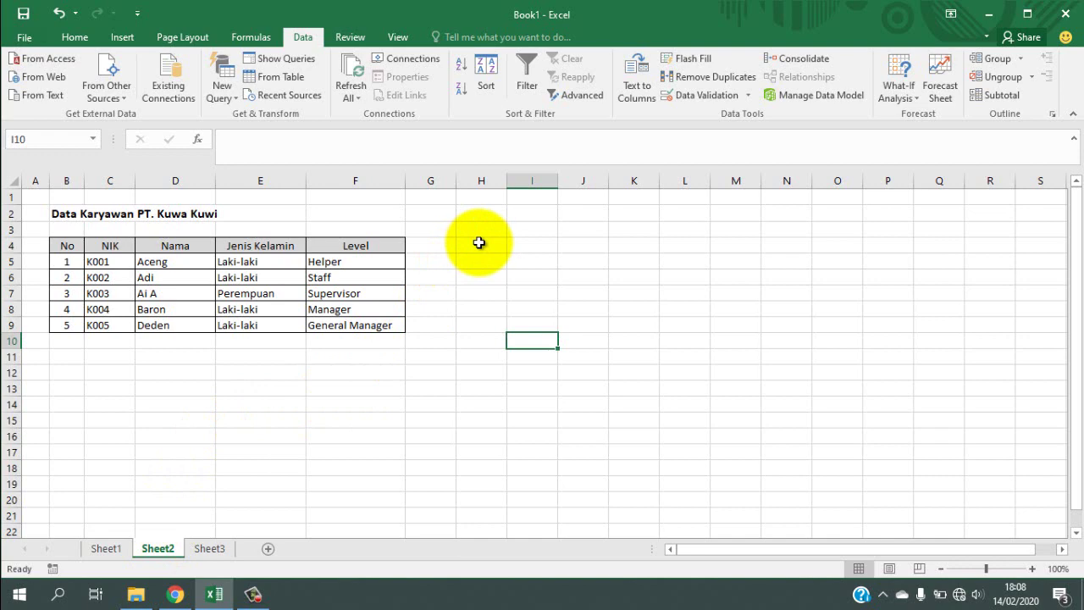
{"action": "left_click", "coordinate": [727, 97]}
{"action": "left_click", "coordinate": [549, 263]}
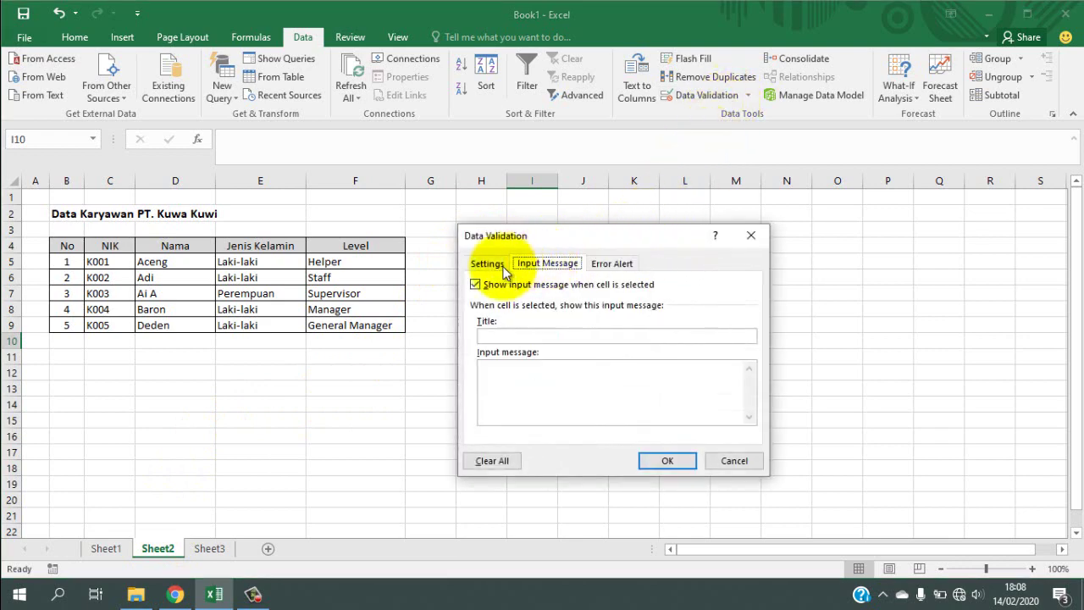
{"action": "left_click", "coordinate": [487, 263]}
{"action": "left_click", "coordinate": [593, 315]}
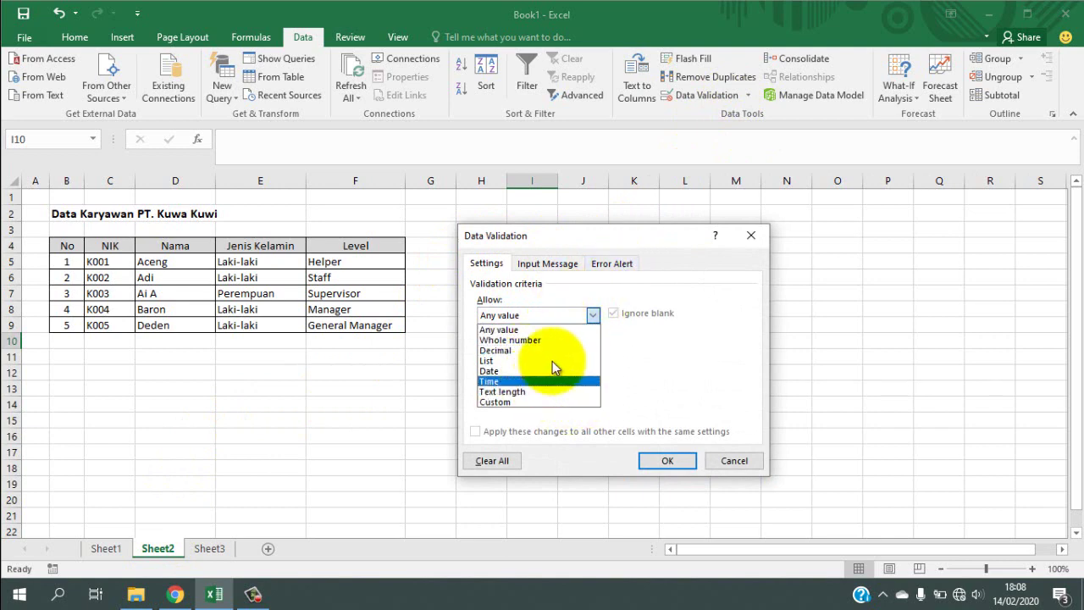
{"action": "left_click", "coordinate": [689, 461]}
{"action": "left_click", "coordinate": [733, 461]}
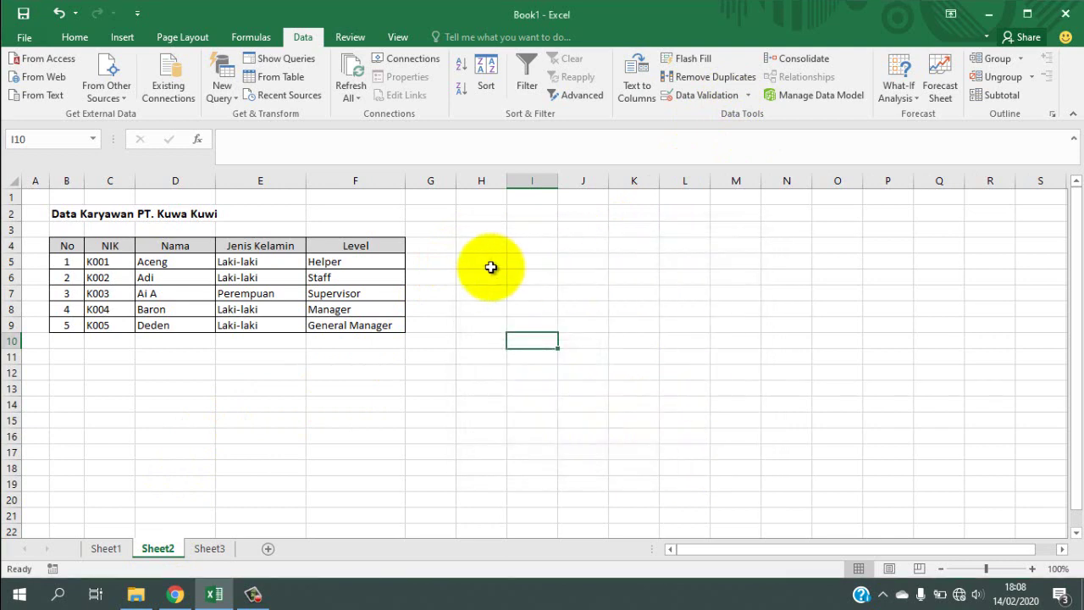
{"action": "left_click", "coordinate": [486, 290]}
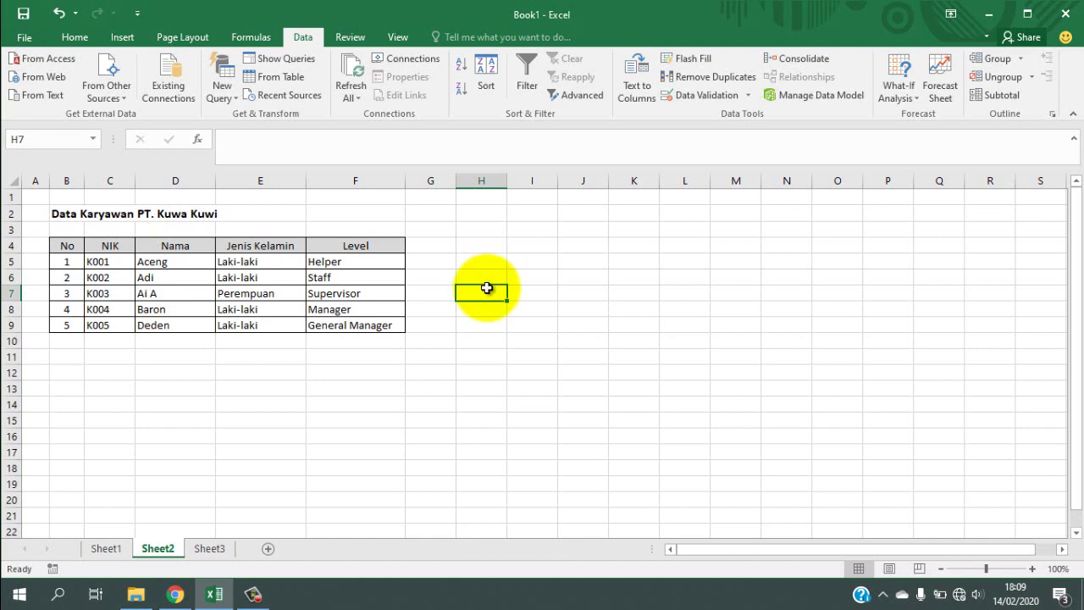
{"action": "left_click", "coordinate": [354, 356]}
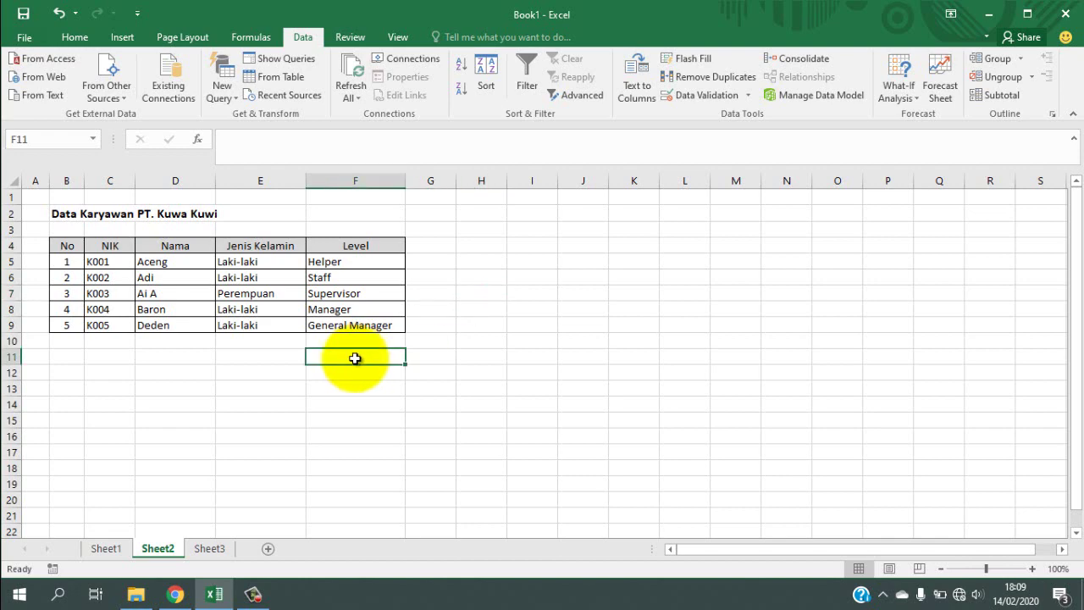
{"action": "left_click", "coordinate": [264, 357]}
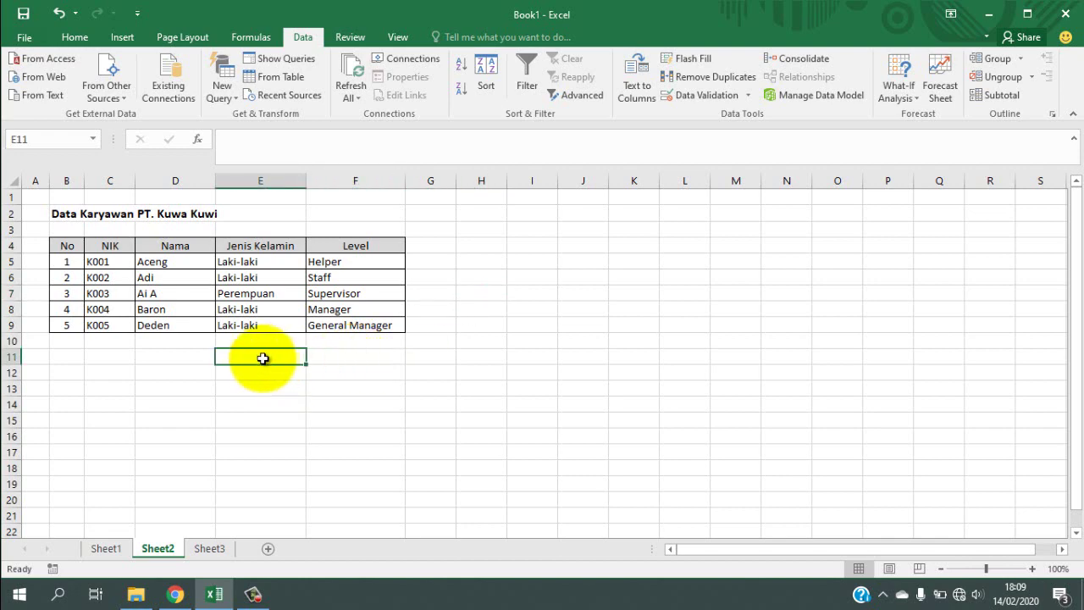
{"action": "left_click", "coordinate": [178, 355]}
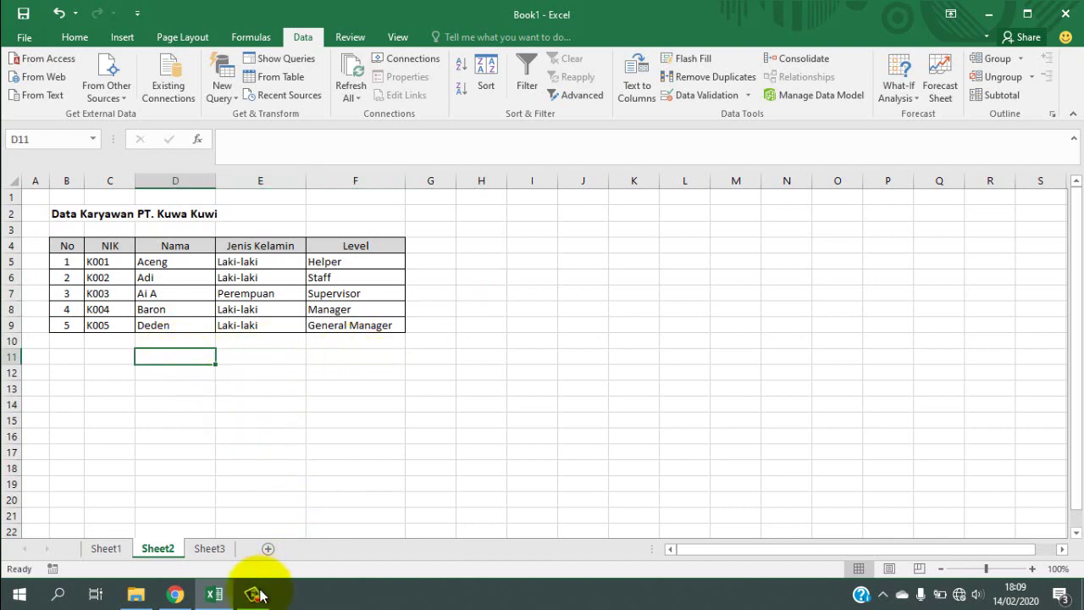